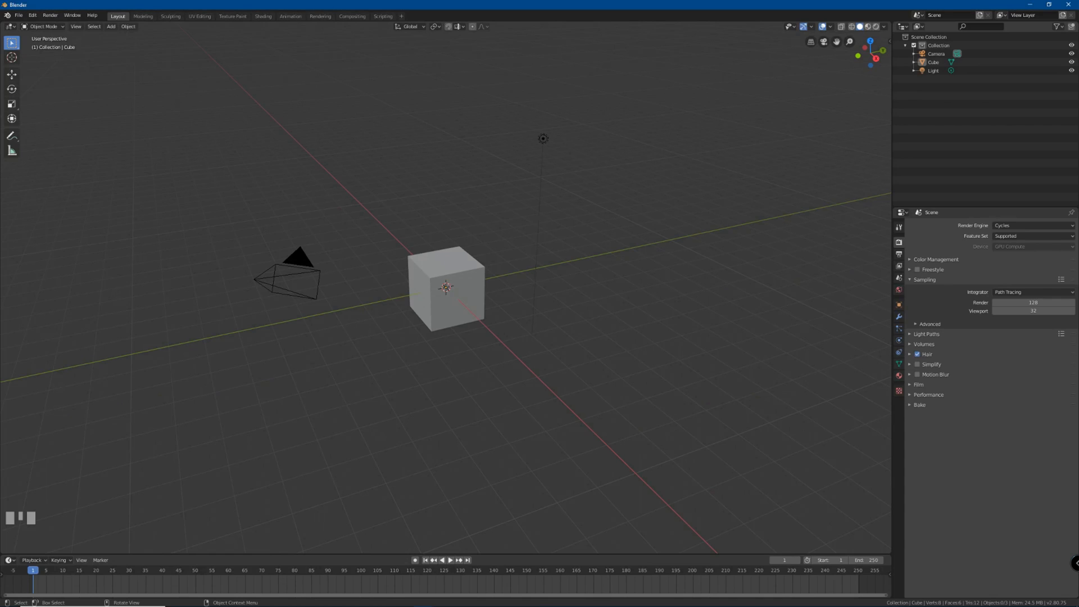
# Step: Delete the default cube and the light from the scene, keeping the camera
pyautogui.middleClick(349, 342)
pyautogui.click(461, 275)
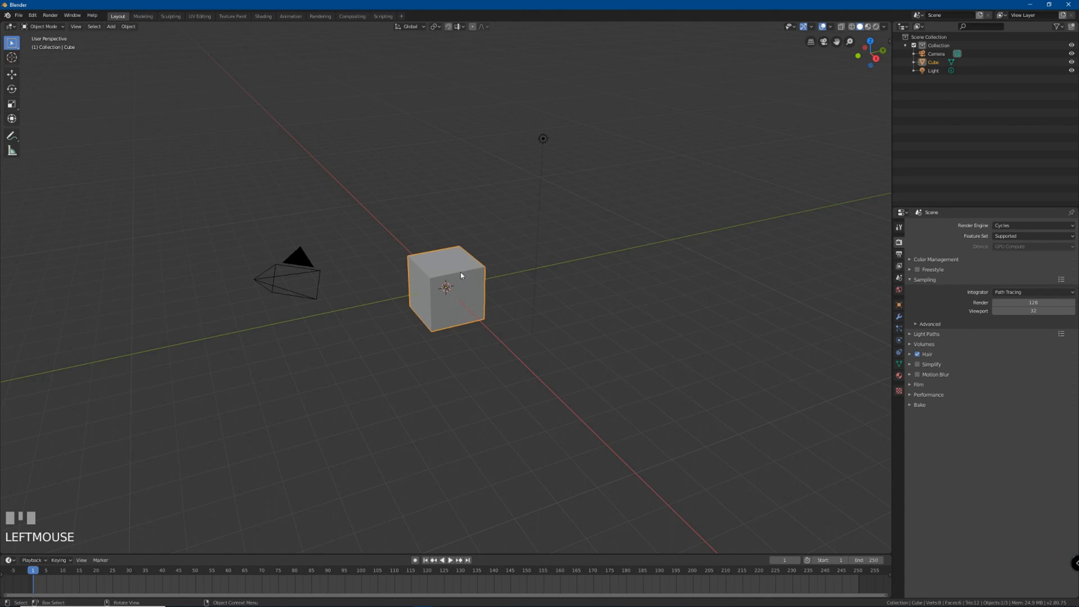
pyautogui.keyDown('shift'); pyautogui.click(543, 139); pyautogui.keyUp('shift')
pyautogui.press('Delete')
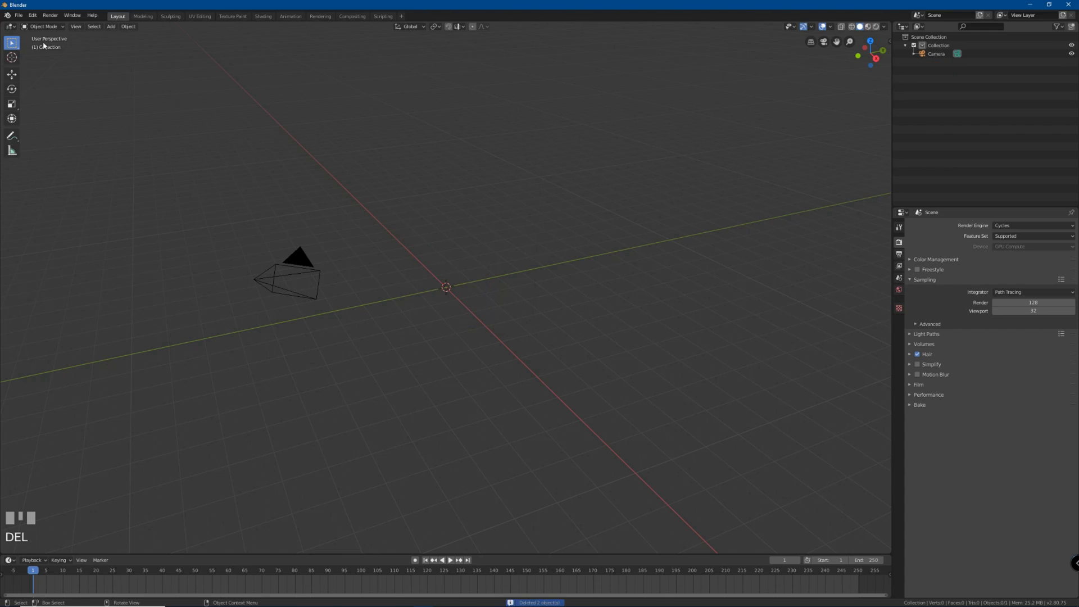
# Step: Look up "Land" among the add-ons in the preferences to check the A.N.T. Landscape add-on, and close the preferences
pyautogui.click(32, 15)
pyautogui.click(54, 129)
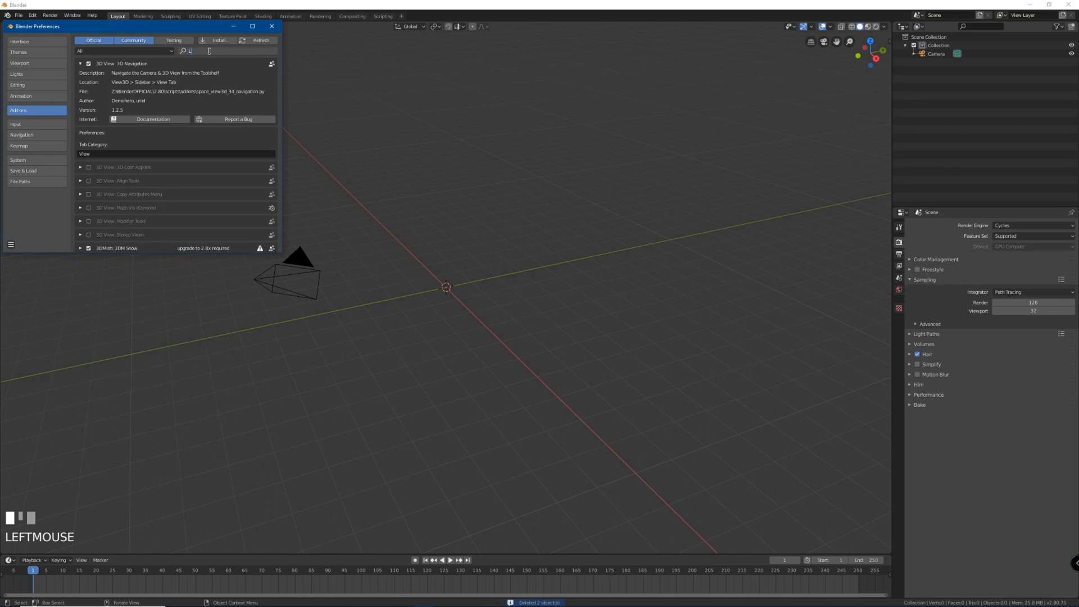
pyautogui.write('Land')
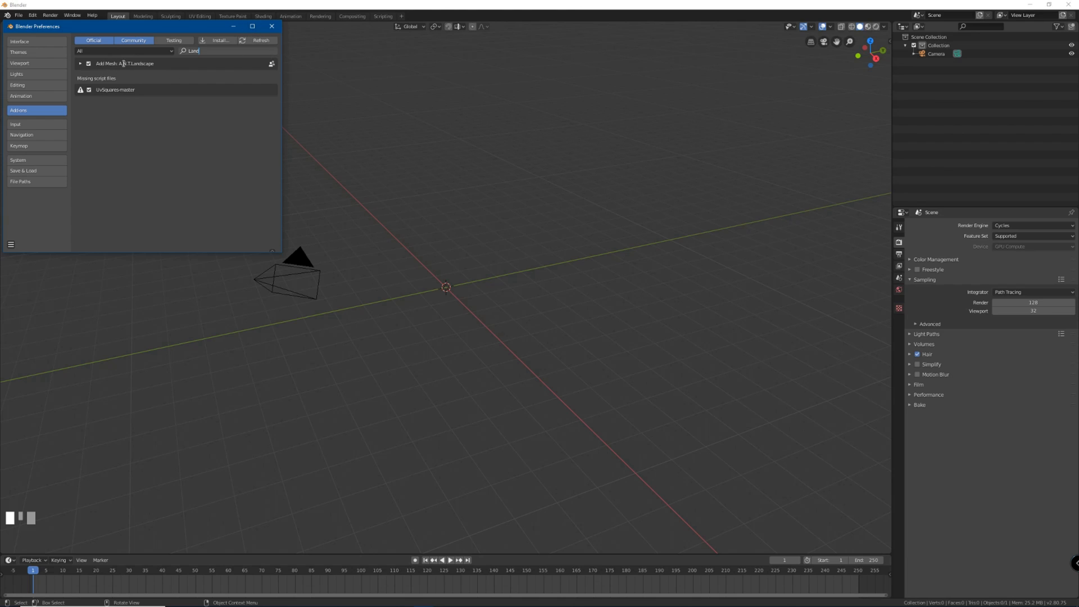
pyautogui.click(272, 26)
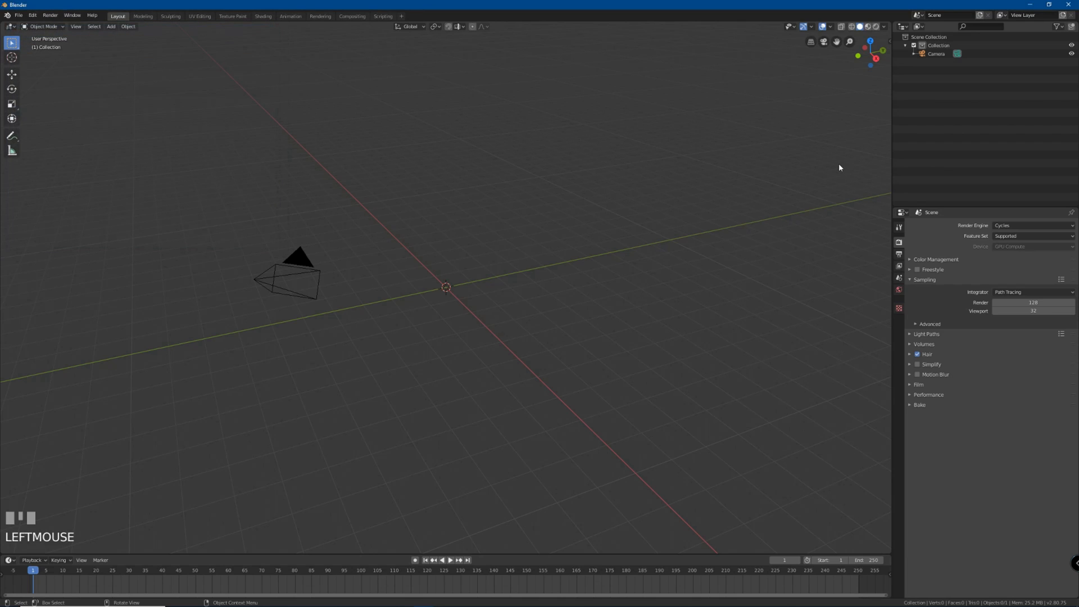
# Step: Add a landscape mesh at the scene origin with the Landscape add-on from the sidebar
pyautogui.press('n')
pyautogui.click(886, 152)
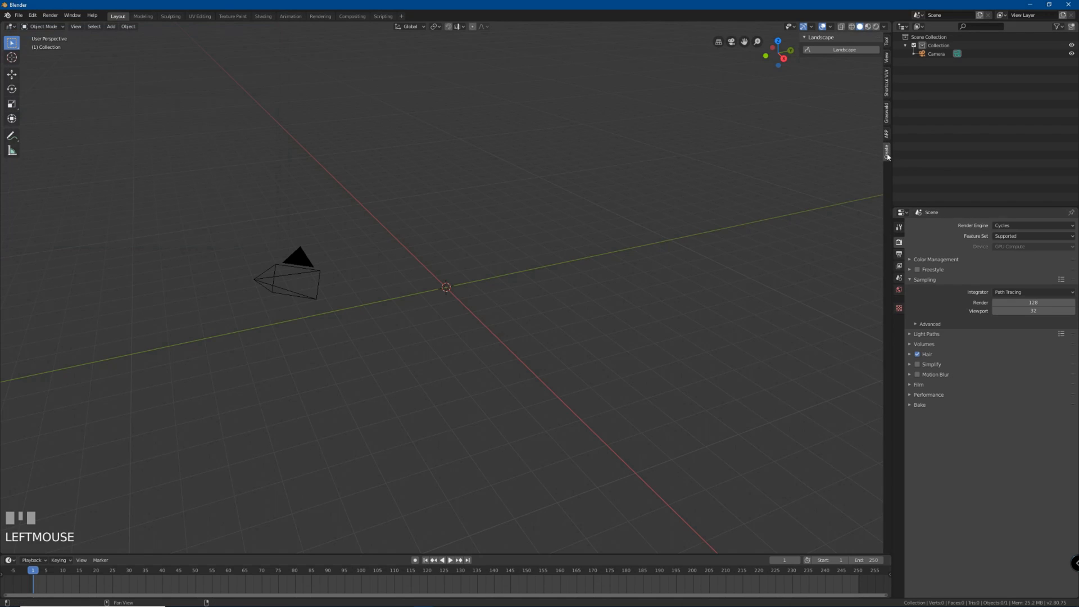
pyautogui.click(843, 51)
pyautogui.scroll(10, 433, 306)
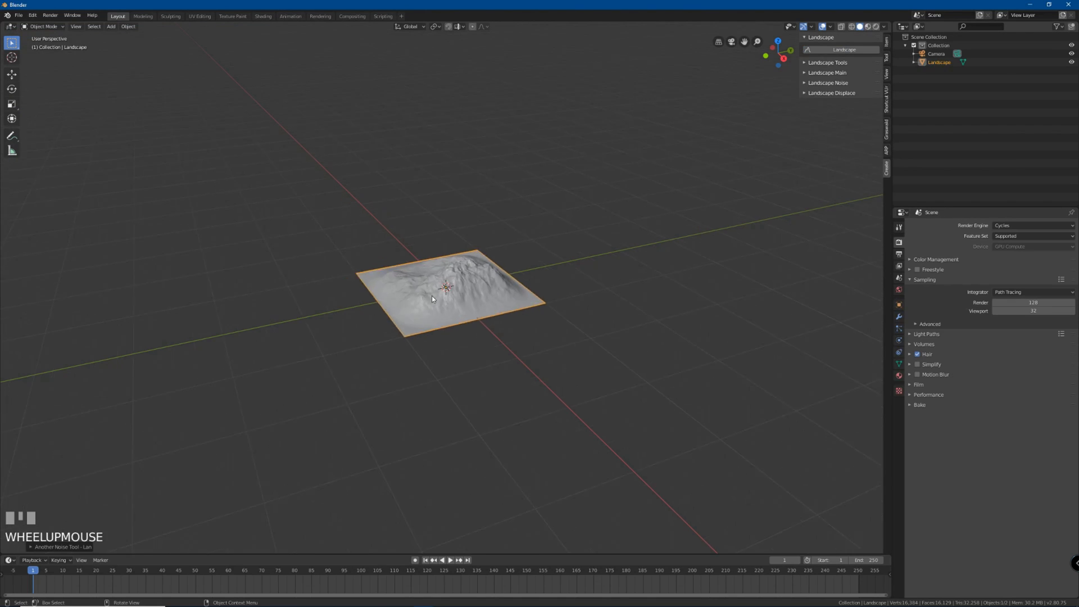
pyautogui.scroll(-2, 412, 299)
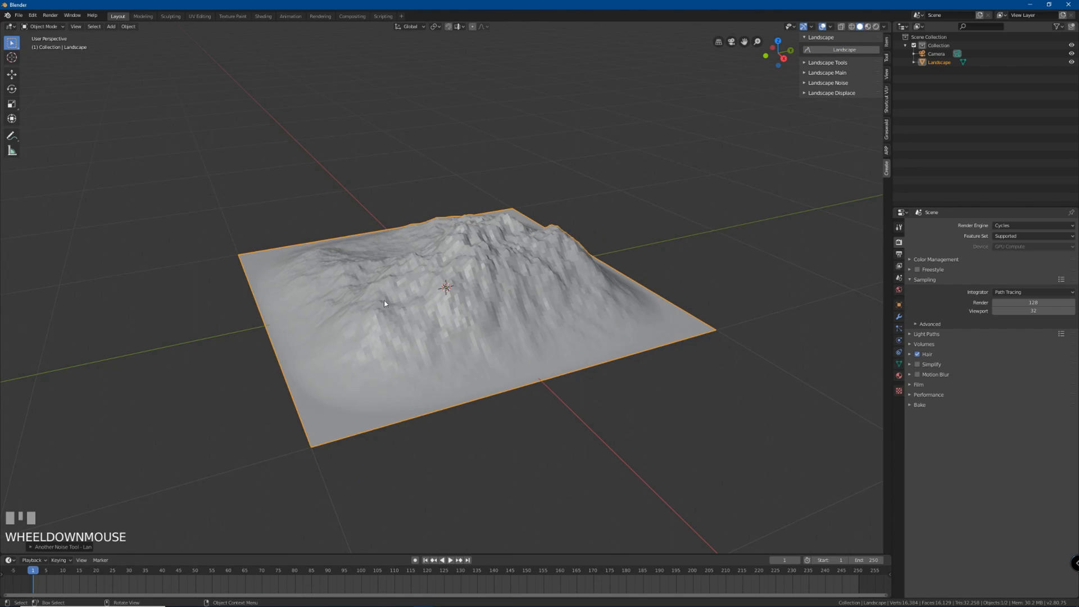
# Step: Set the new landscape's noise type to Turbulence and its noise basis to Blender
pyautogui.click(61, 547)
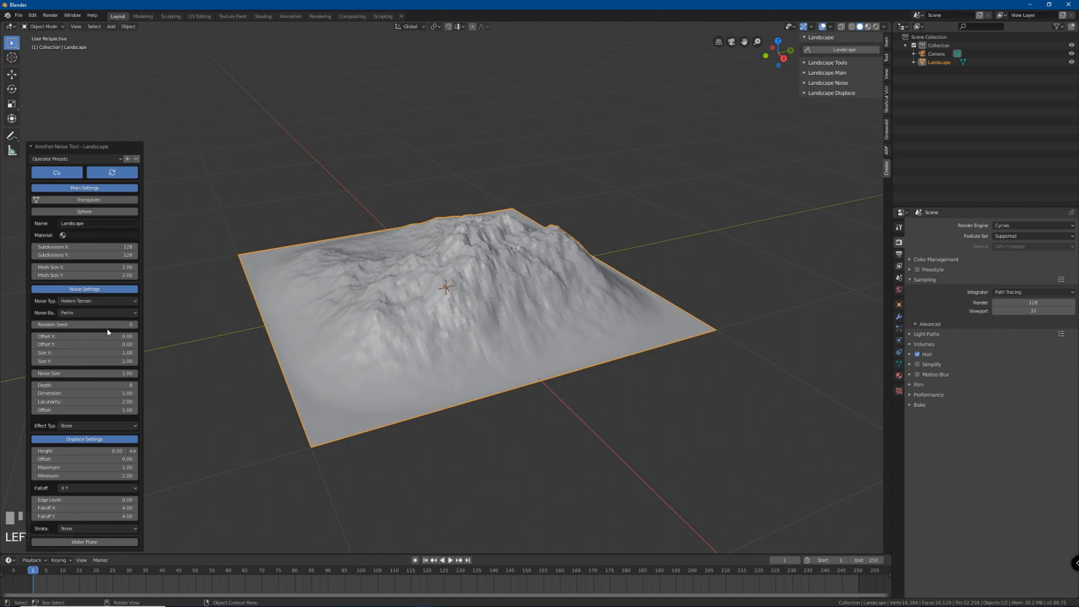
pyautogui.click(102, 301)
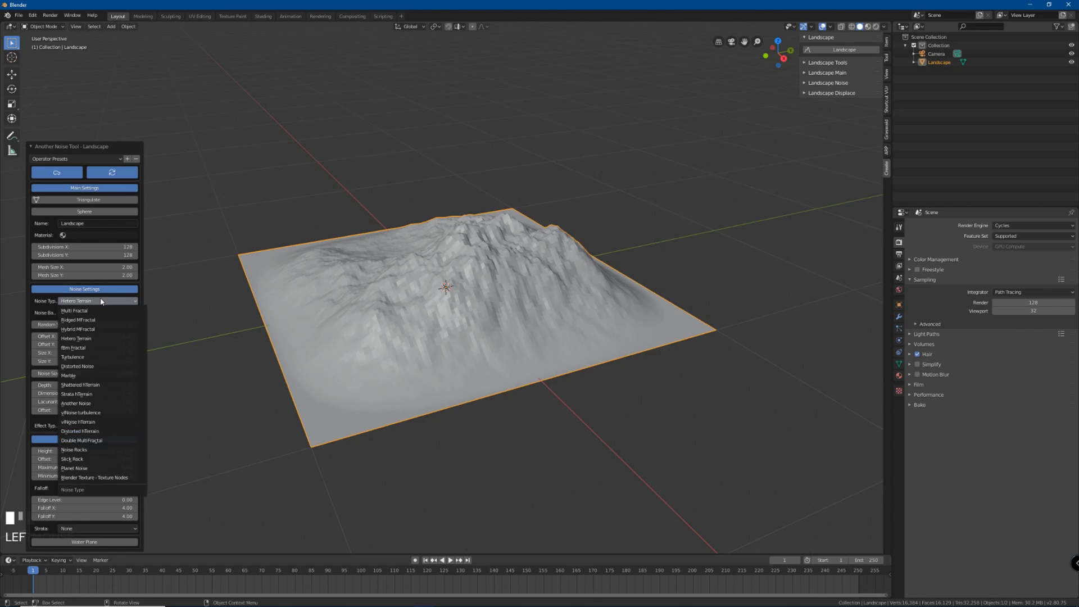
pyautogui.click(97, 362)
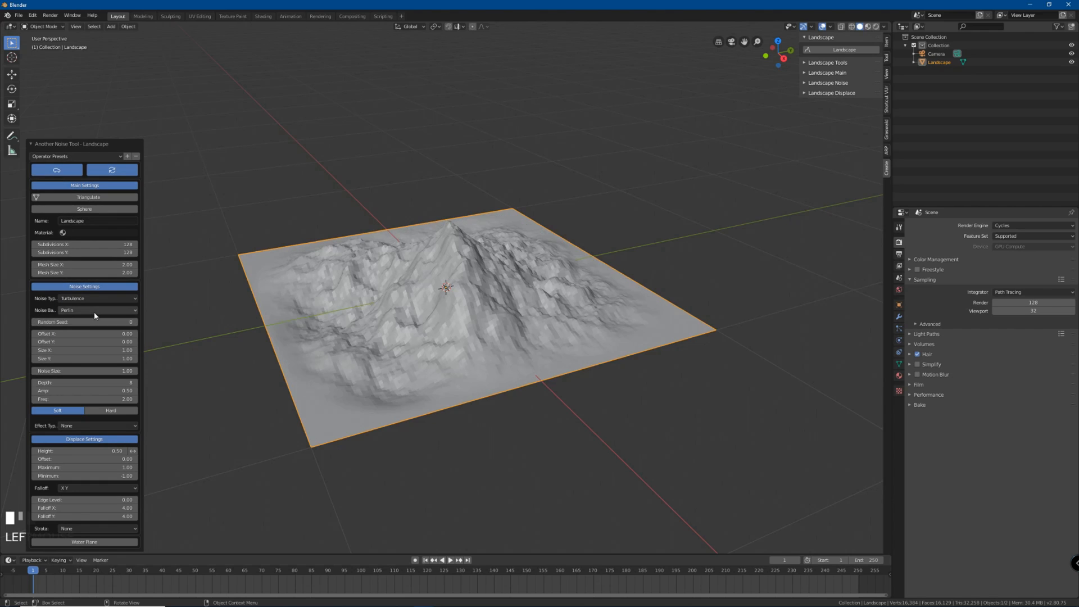
pyautogui.click(89, 311)
pyautogui.click(87, 322)
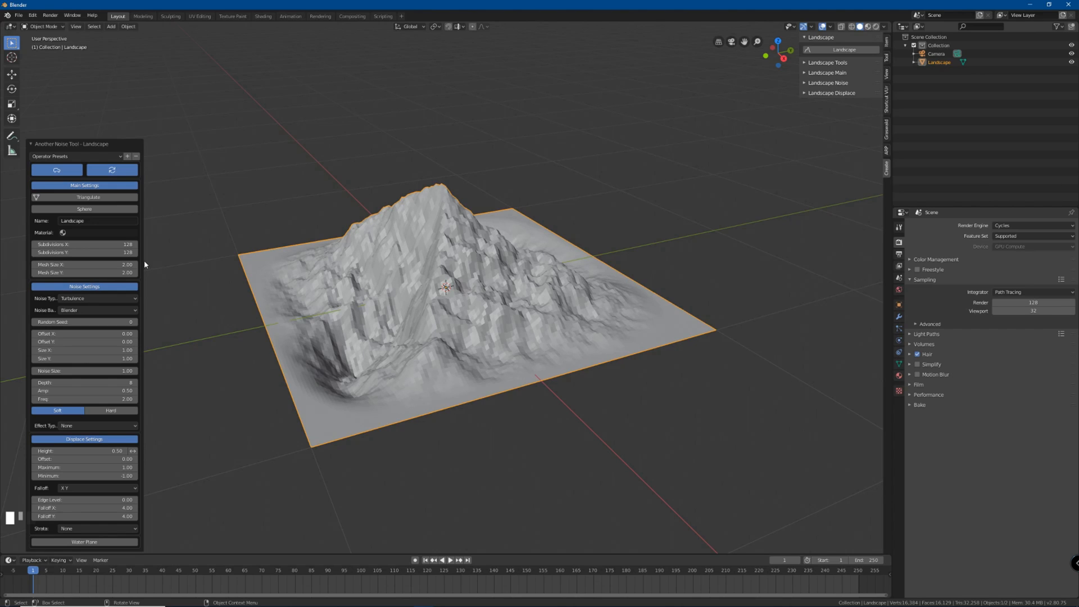
pyautogui.scroll(-1, 115, 341)
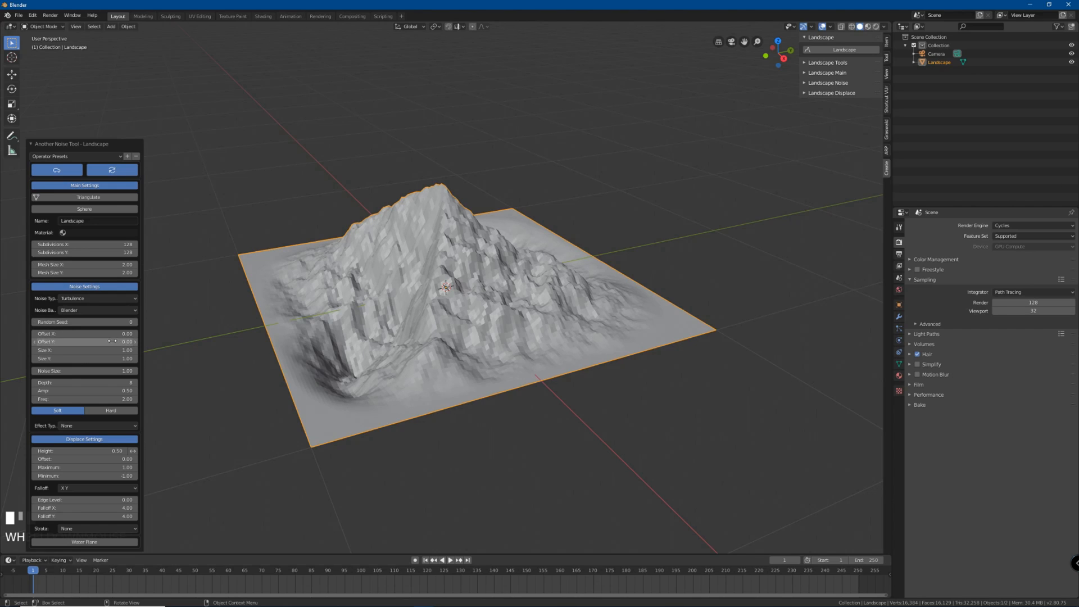
# Step: Set the landscape's noise depth to 2 and its displacement height to 0.2
pyautogui.click(104, 383)
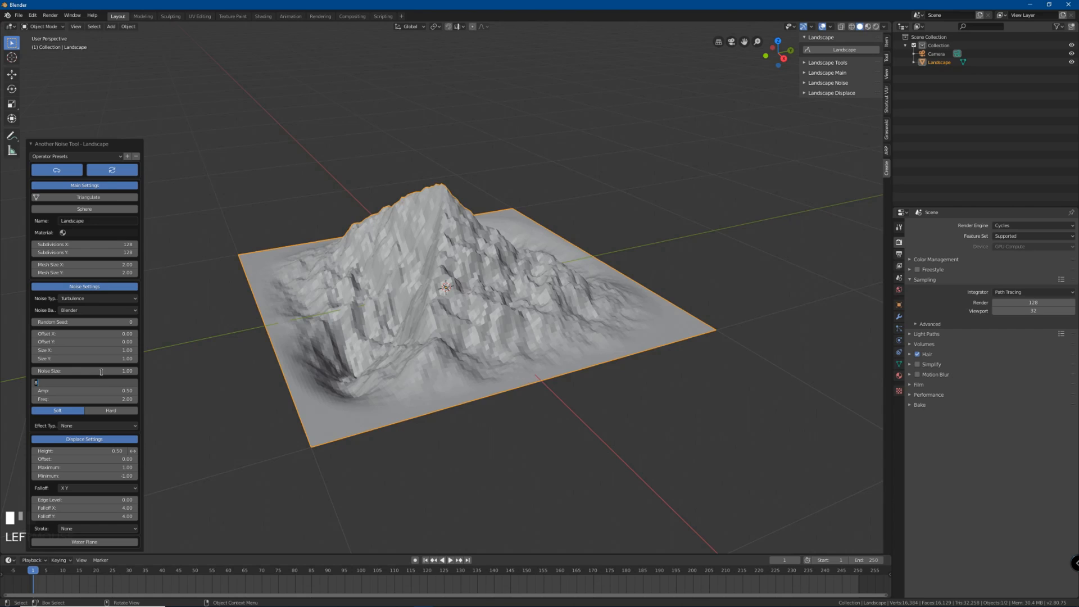
pyautogui.write('2')
pyautogui.press('Return')
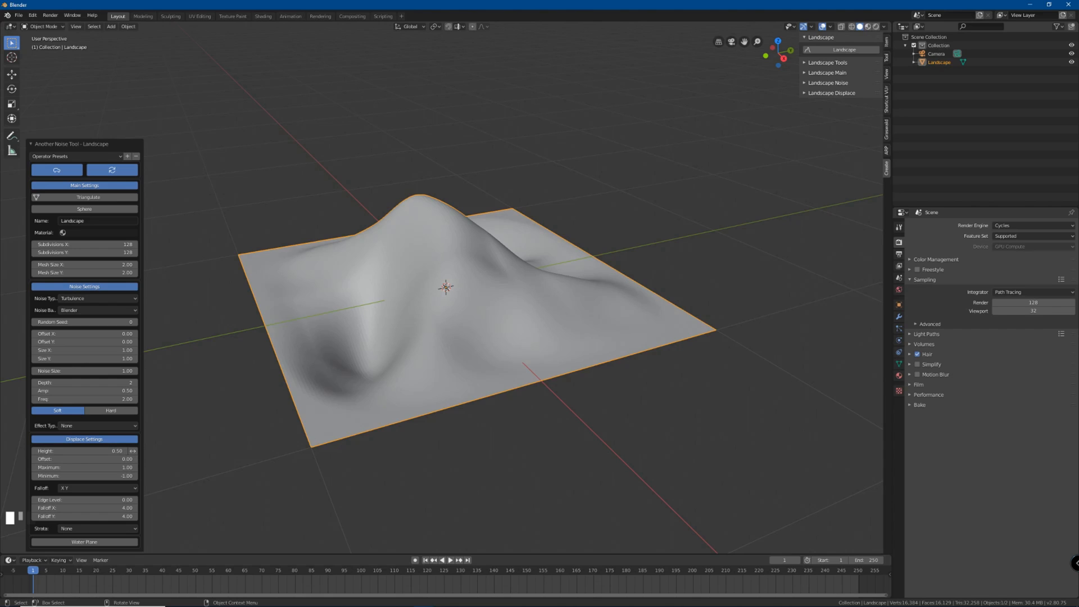
pyautogui.click(99, 449)
pyautogui.write('0.2')
pyautogui.press('Return')
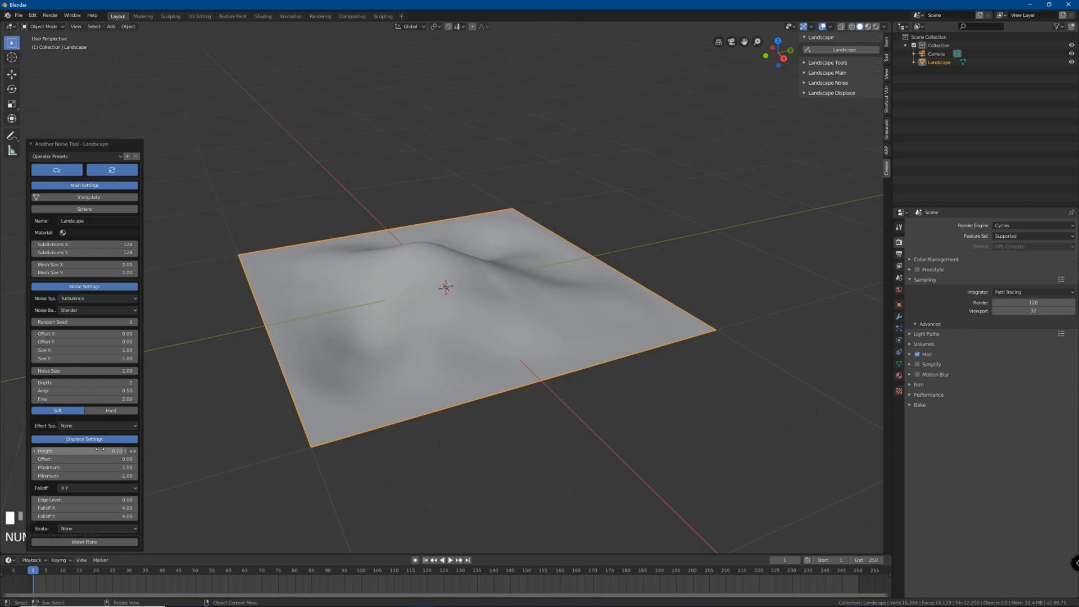
# Step: Switch the landscape's turbulence from Soft to Hard and invert its height
pyautogui.click(118, 411)
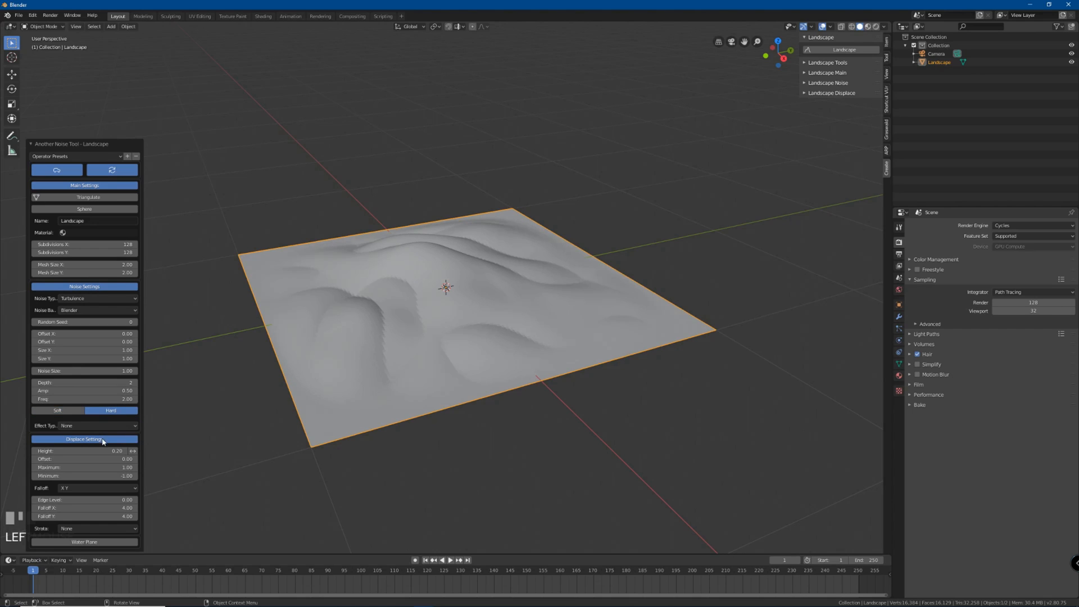
pyautogui.click(133, 451)
pyautogui.moveTo(308, 423); pyautogui.dragTo(483, 372, button='middle')
pyautogui.scroll(3, 484, 372)
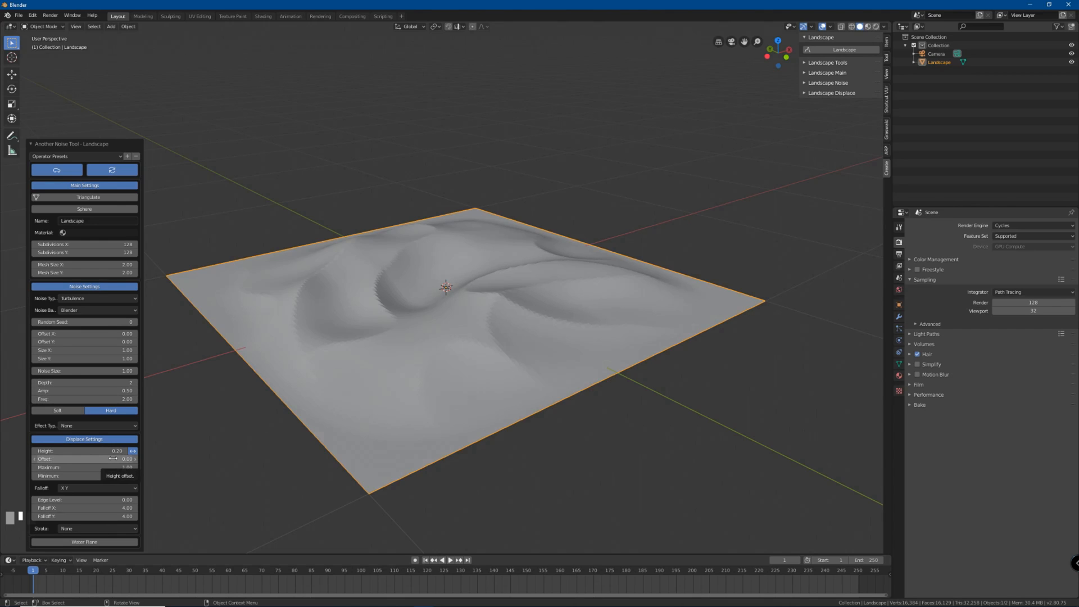
pyautogui.scroll(-2, 109, 421)
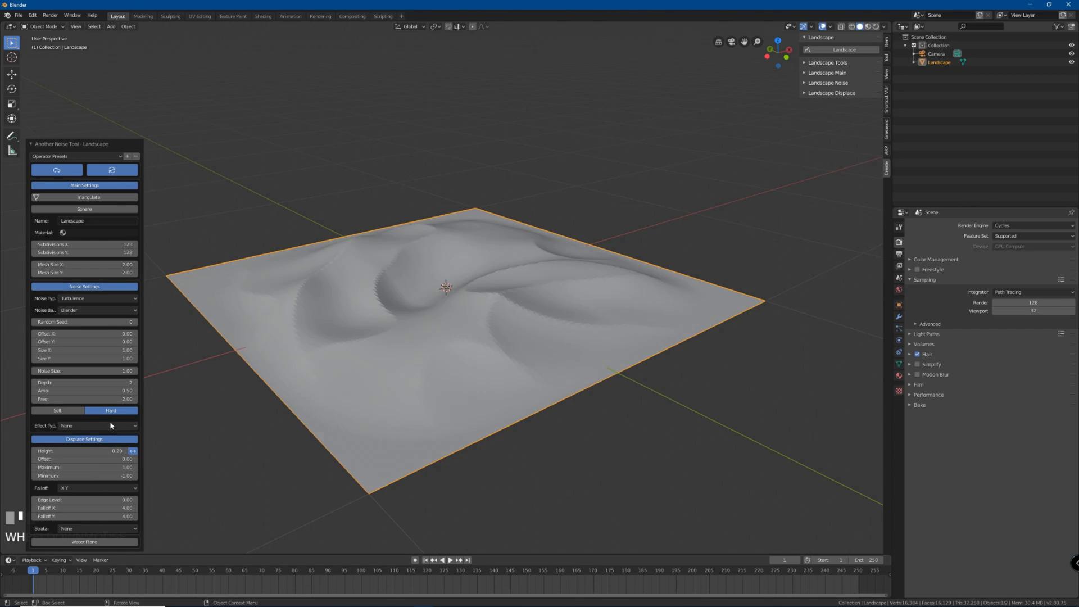
# Step: Set the landscape's falloff to None so the terrain extends to its edges
pyautogui.click(90, 487)
pyautogui.click(88, 503)
pyautogui.moveTo(410, 397); pyautogui.dragTo(257, 349, button='middle')
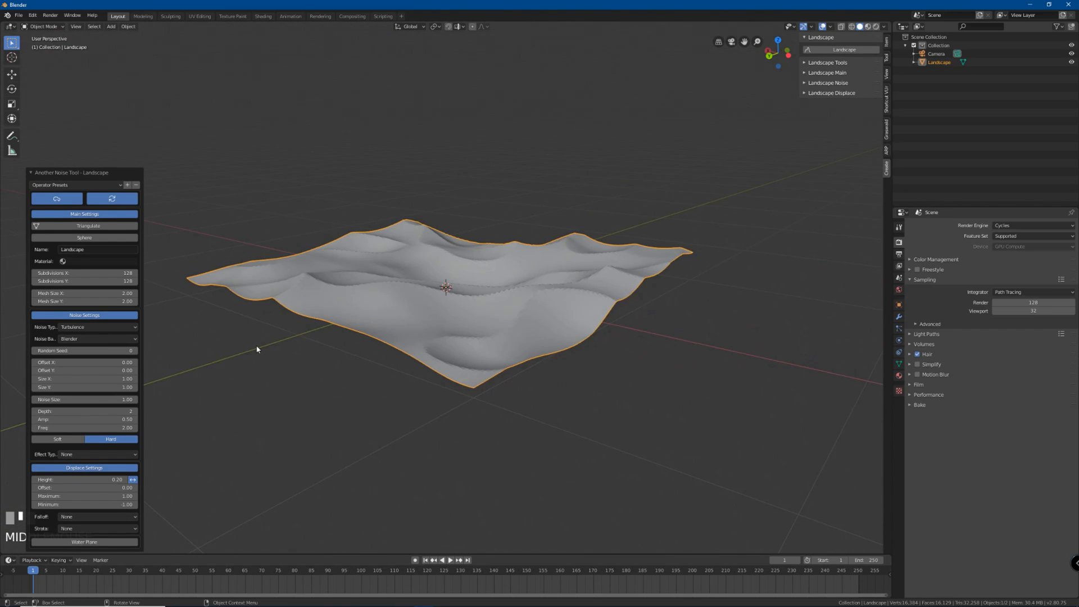
pyautogui.scroll(2, 257, 350)
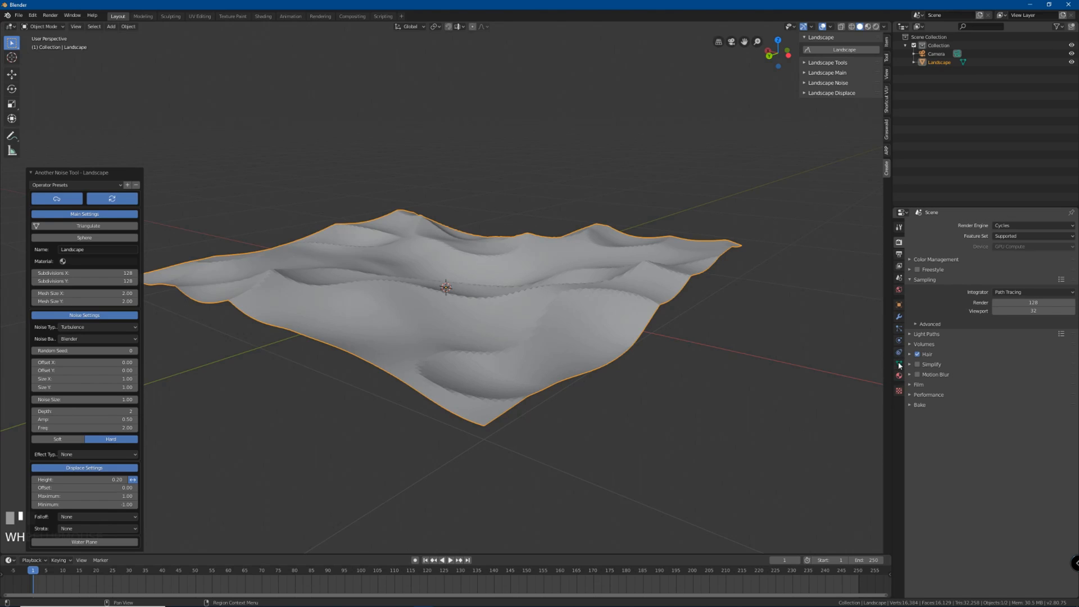
# Step: Add a Subdivision Surface modifier to the landscape with 2 viewport subdivisions
pyautogui.click(899, 318)
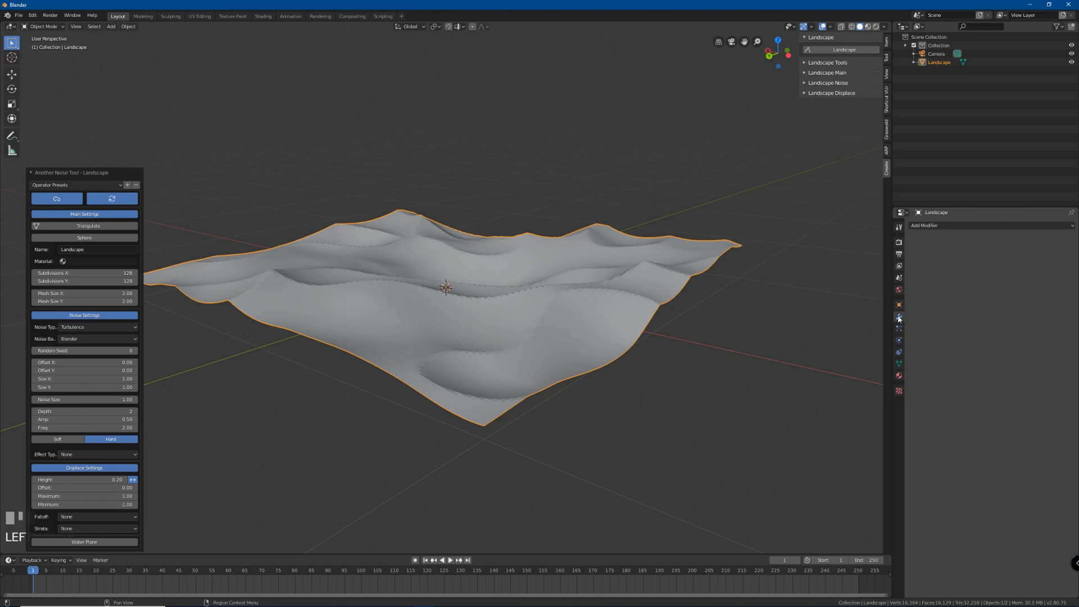
pyautogui.click(928, 225)
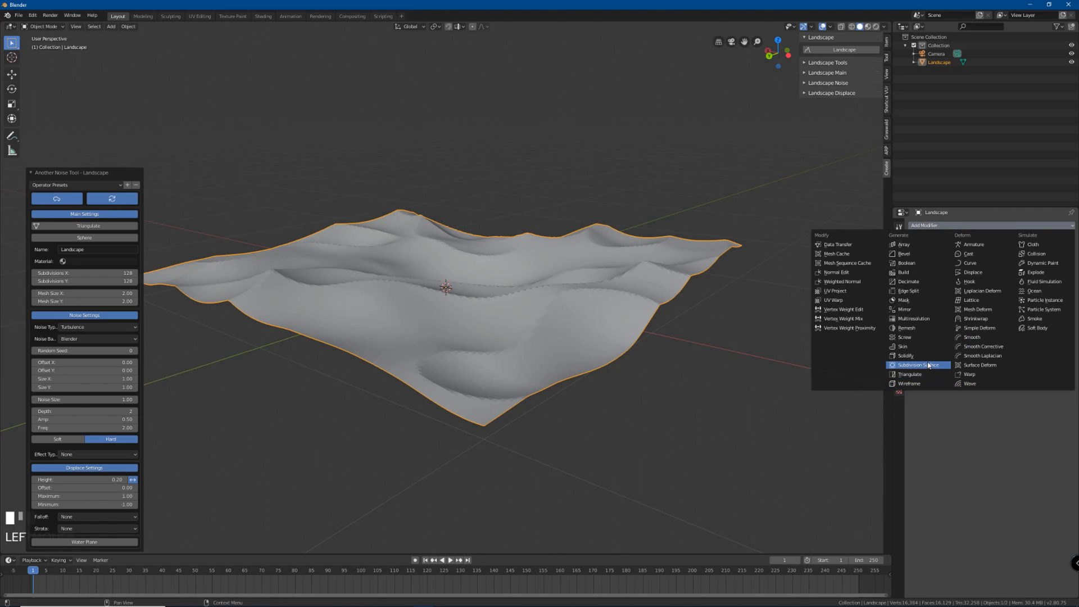
pyautogui.click(928, 365)
pyautogui.scroll(2, 561, 315)
pyautogui.click(987, 290)
pyautogui.scroll(4, 540, 306)
pyautogui.moveTo(539, 306); pyautogui.dragTo(508, 301, button='middle')
pyautogui.scroll(-3, 505, 304)
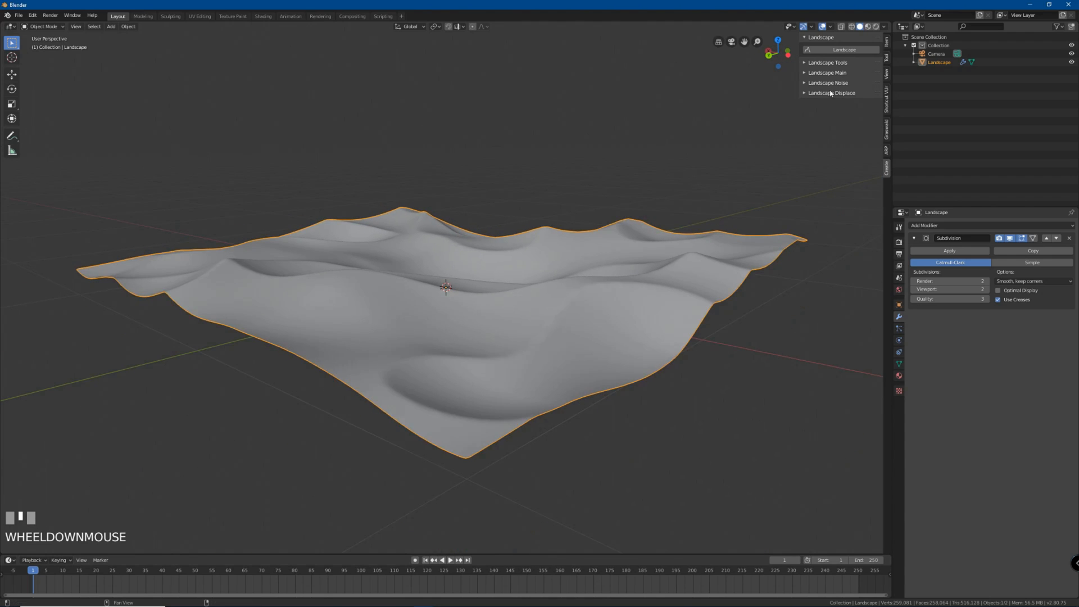
# Step: Set the landscape noise's random seed to 1 and refresh the terrain
pyautogui.click(804, 84)
pyautogui.click(804, 85)
pyautogui.click(804, 84)
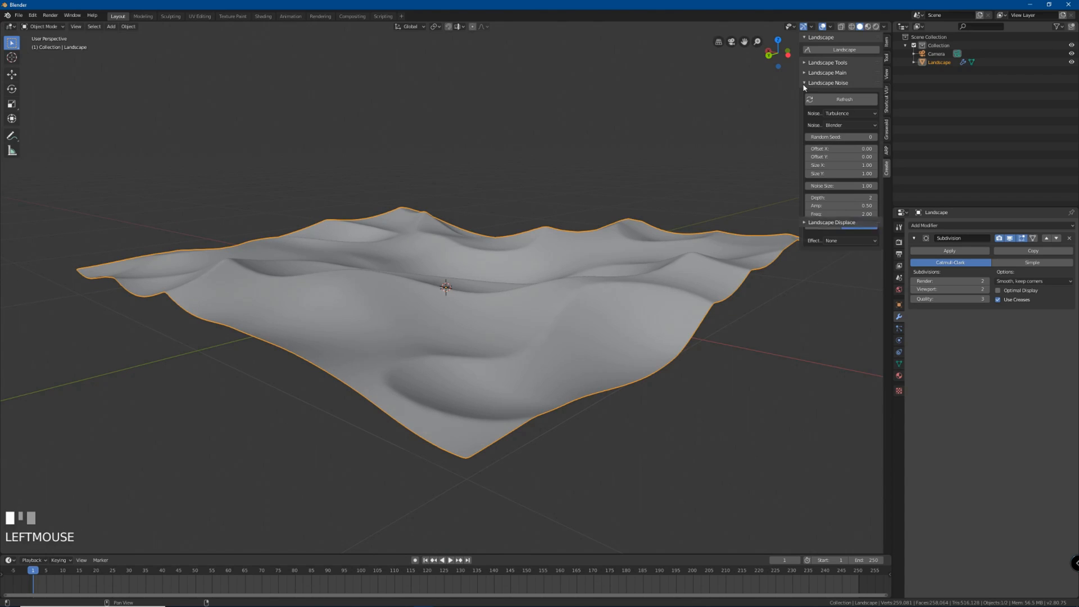
pyautogui.click(878, 137)
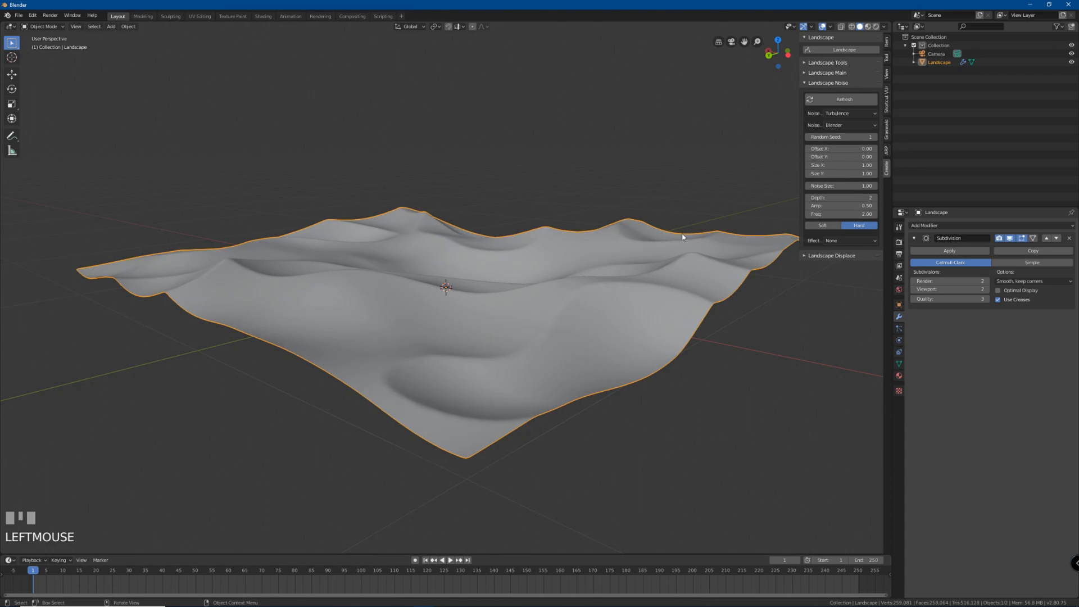
pyautogui.scroll(-1, 668, 189)
pyautogui.moveTo(699, 166); pyautogui.dragTo(713, 183, button='middle')
pyautogui.click(816, 104)
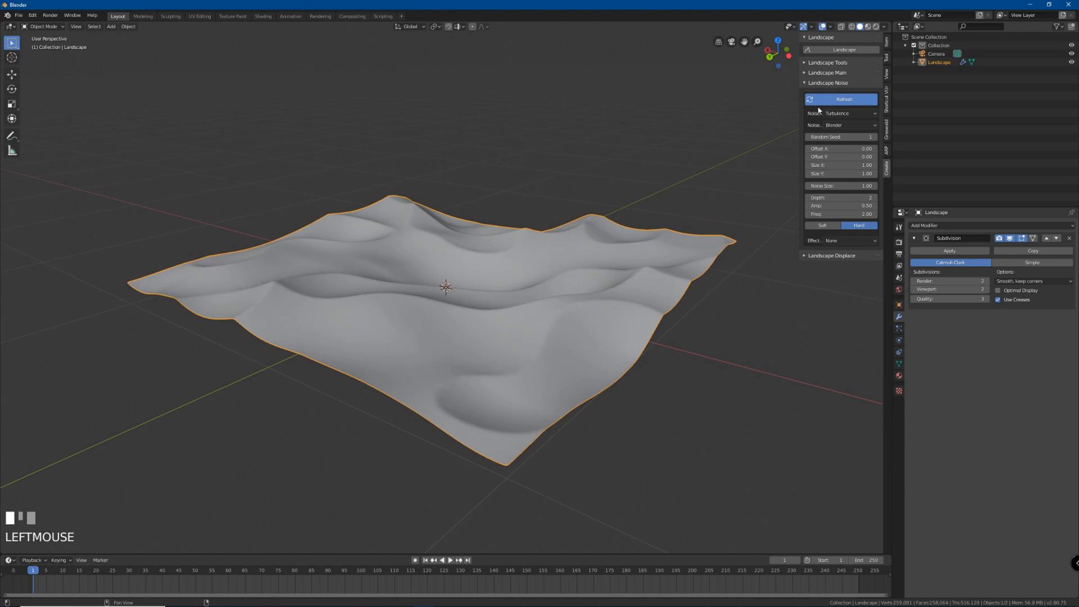
# Step: Examine the regenerated dunes from several sides and from close up at a low angle
pyautogui.moveTo(732, 234); pyautogui.dragTo(426, 233, button='middle')
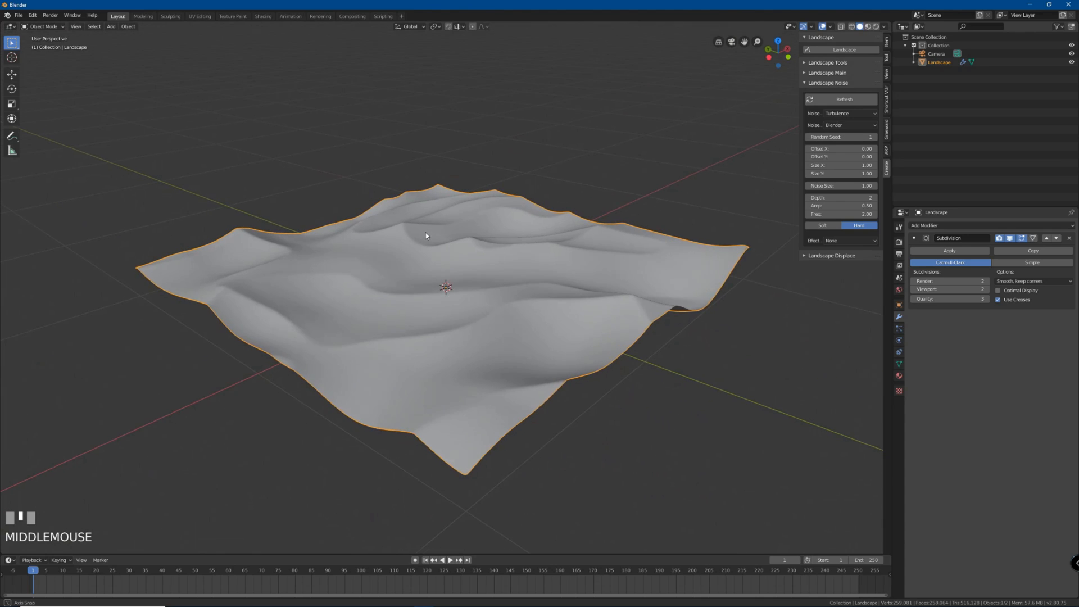
pyautogui.scroll(3, 424, 225)
pyautogui.scroll(-3, 426, 227)
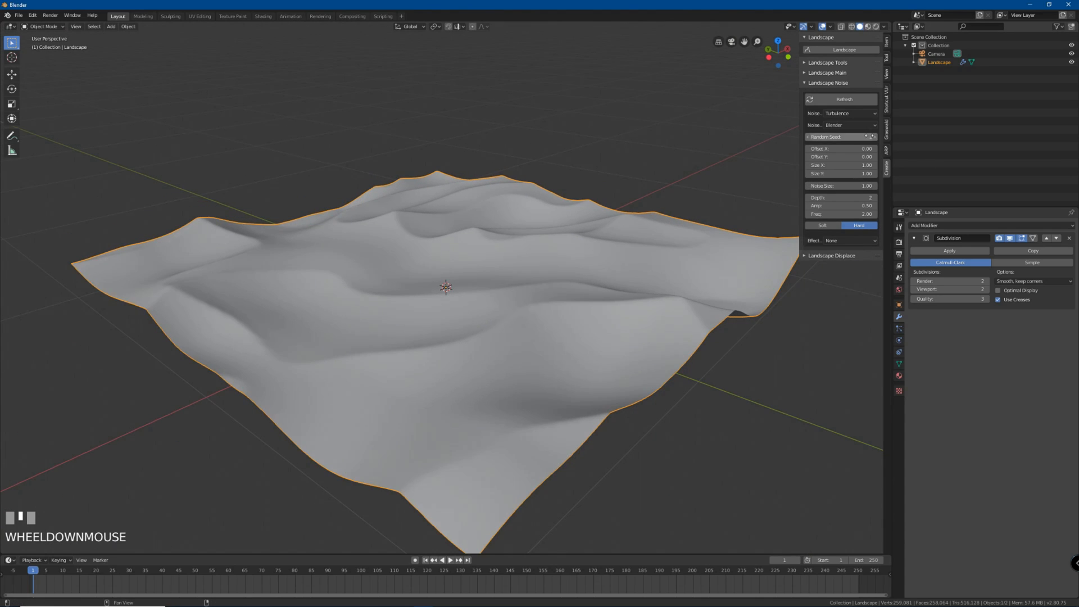
pyautogui.scroll(3, 450, 236)
pyautogui.moveTo(434, 241); pyautogui.dragTo(459, 250, button='middle')
pyautogui.scroll(3, 440, 228)
pyautogui.scroll(1, 439, 230)
pyautogui.scroll(1, 461, 250)
pyautogui.scroll(-1, 461, 249)
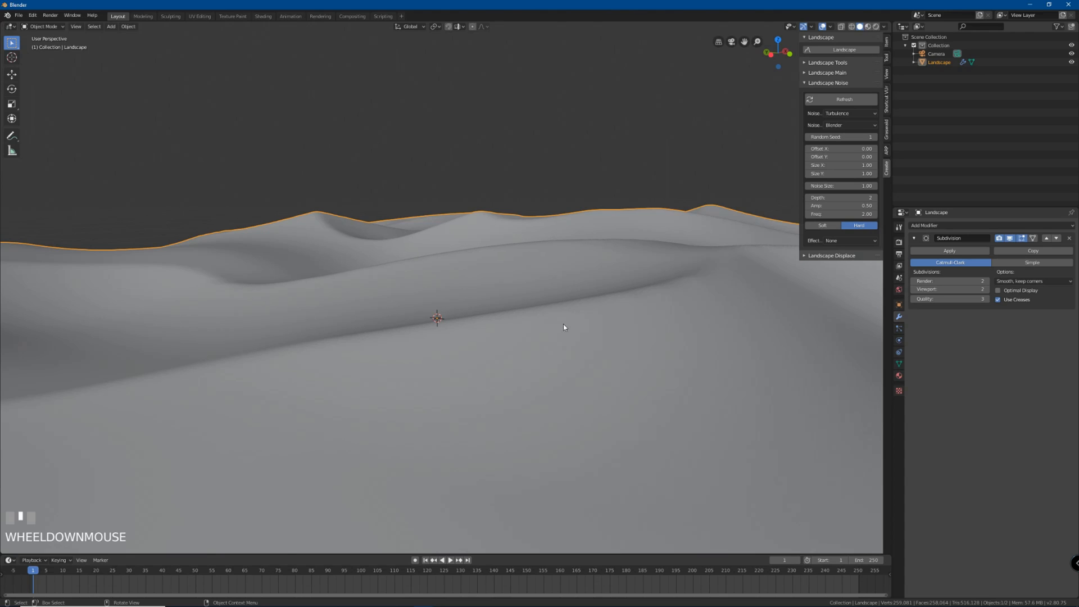
# Step: Create a new material for the landscape with a sandy light-orange base color and a roughness of 1
pyautogui.click(899, 376)
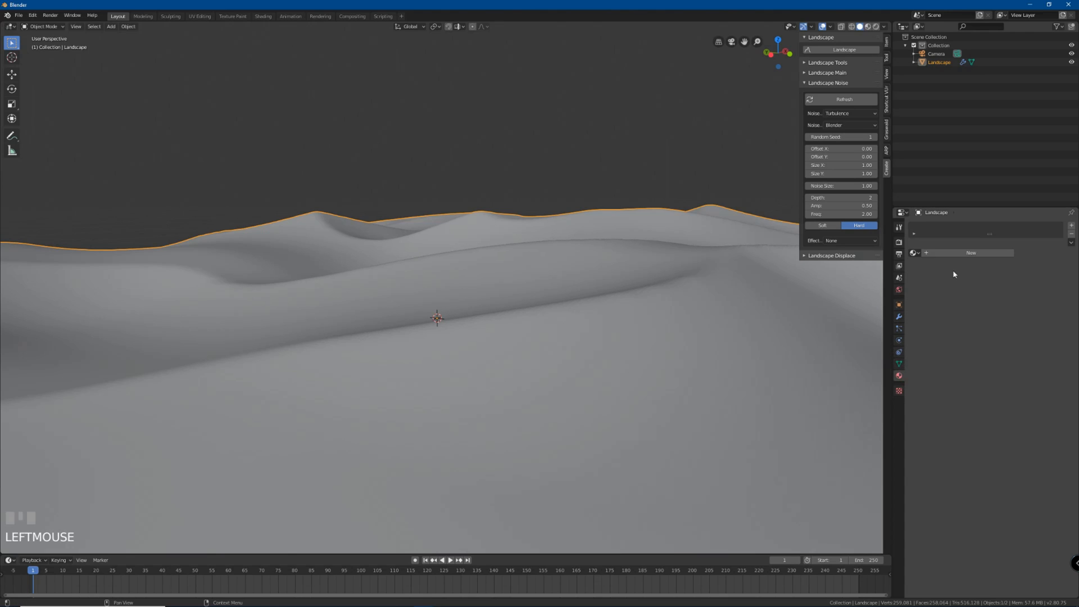
pyautogui.click(971, 252)
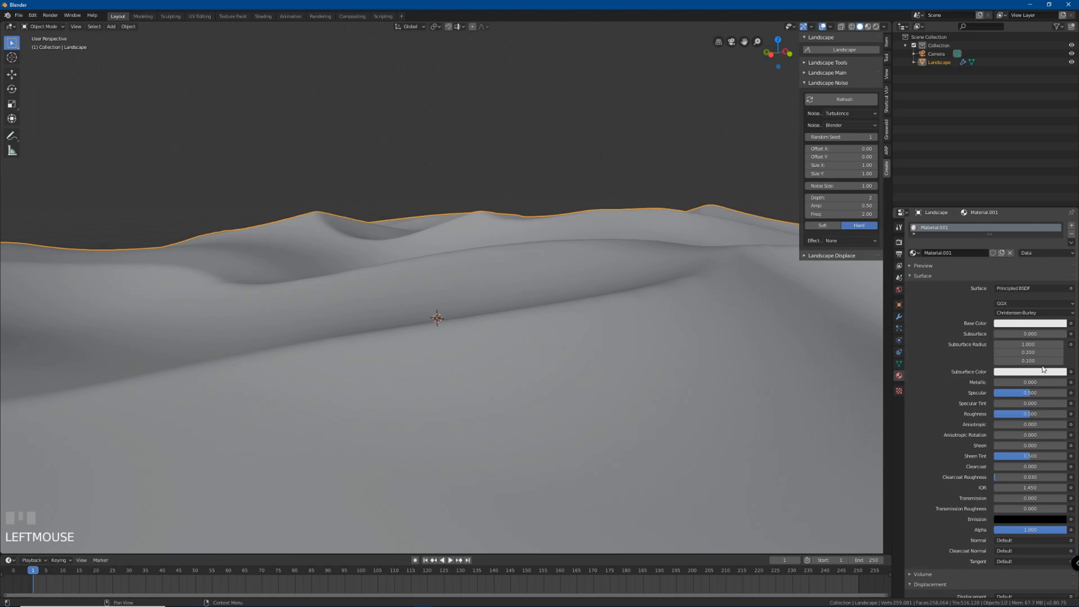
pyautogui.click(1030, 323)
pyautogui.click(1013, 242)
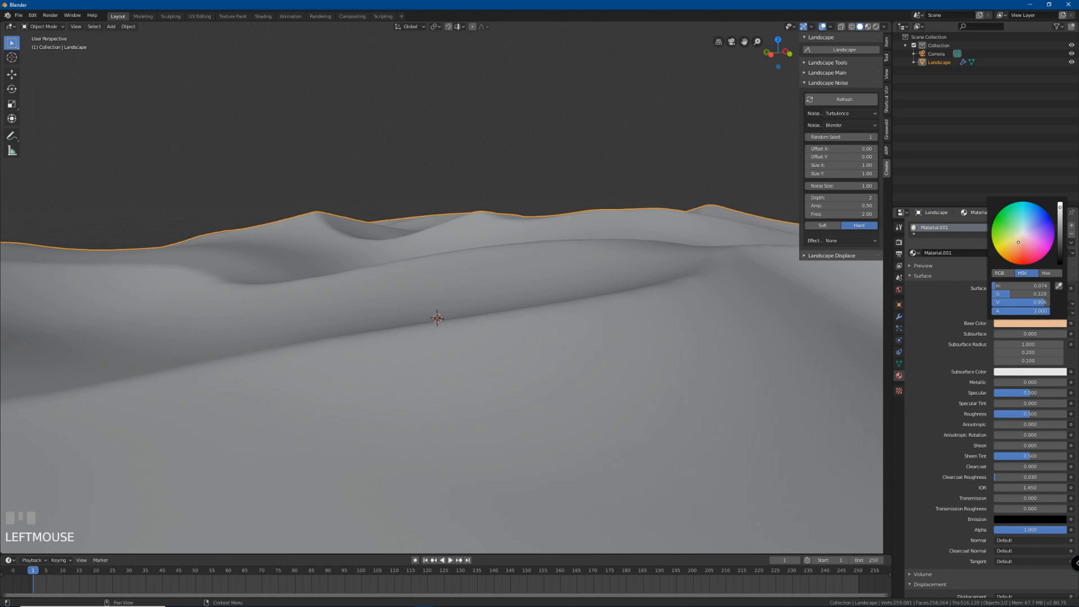
pyautogui.moveTo(1019, 243); pyautogui.dragTo(1016, 245)
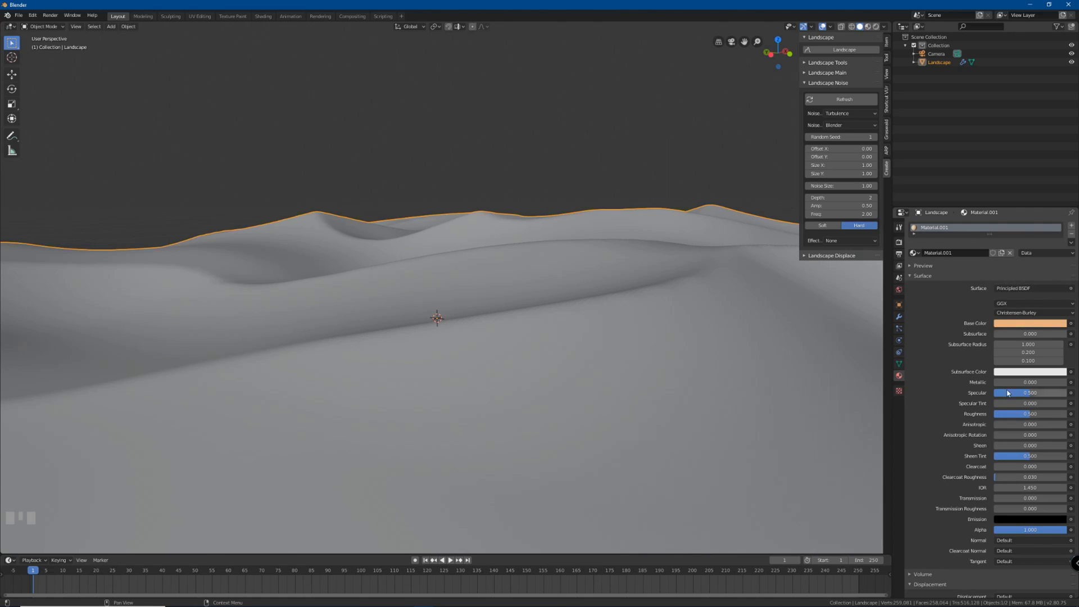
pyautogui.moveTo(1018, 415); pyautogui.dragTo(1067, 415)
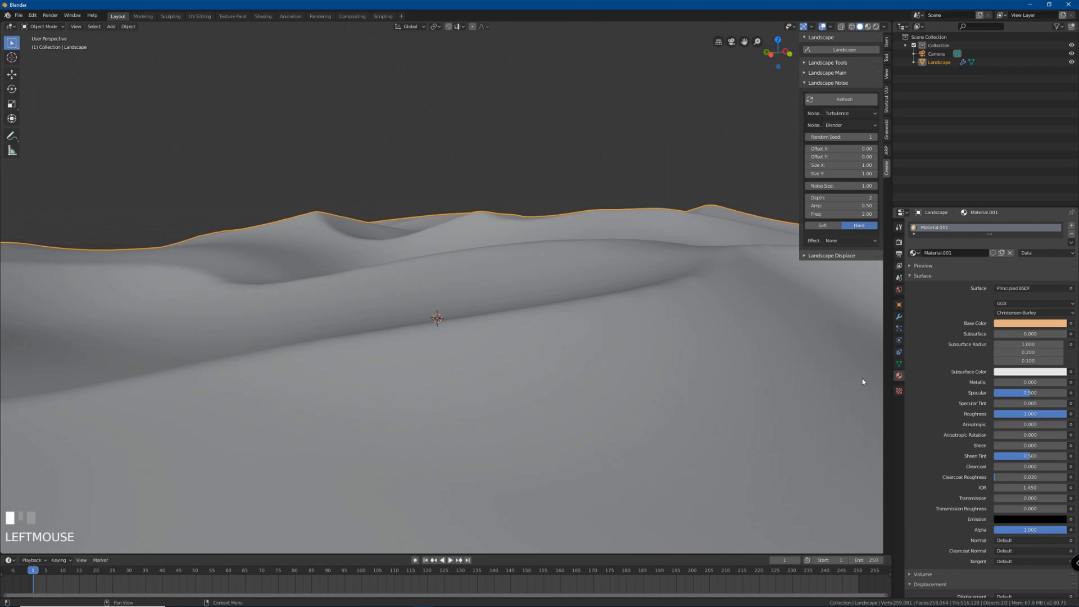
# Step: Preview the dunes' sand material in rendered viewport shading and return to solid shading
pyautogui.click(876, 26)
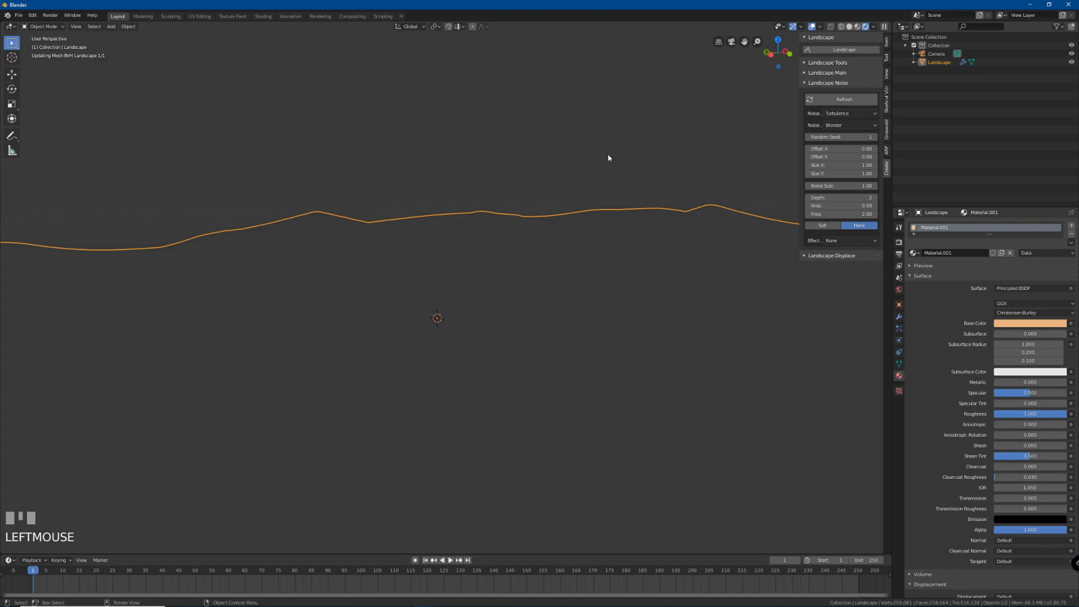
pyautogui.click(584, 118)
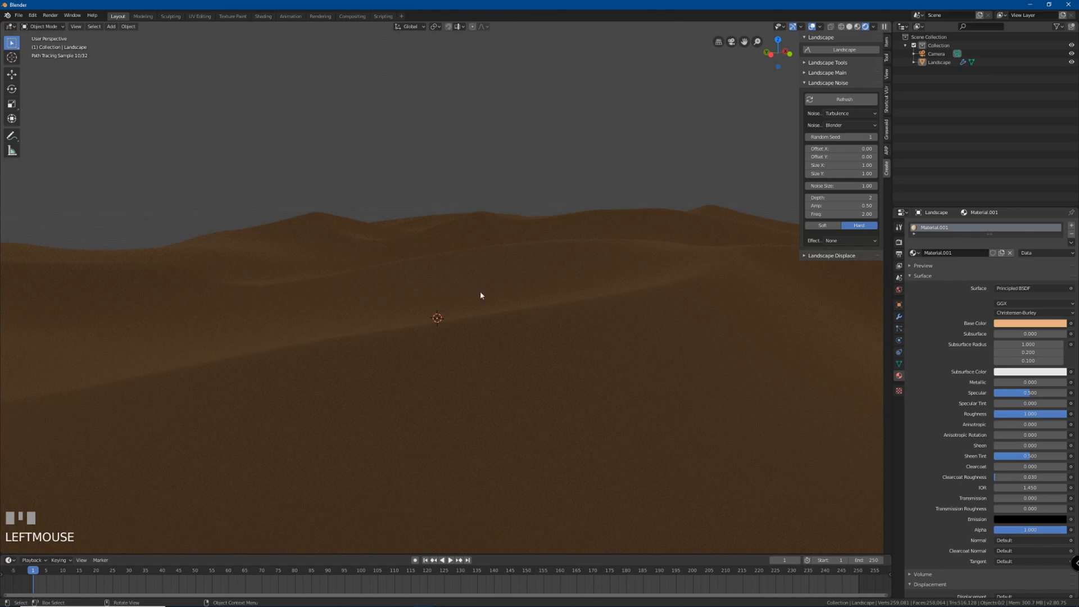
pyautogui.click(849, 27)
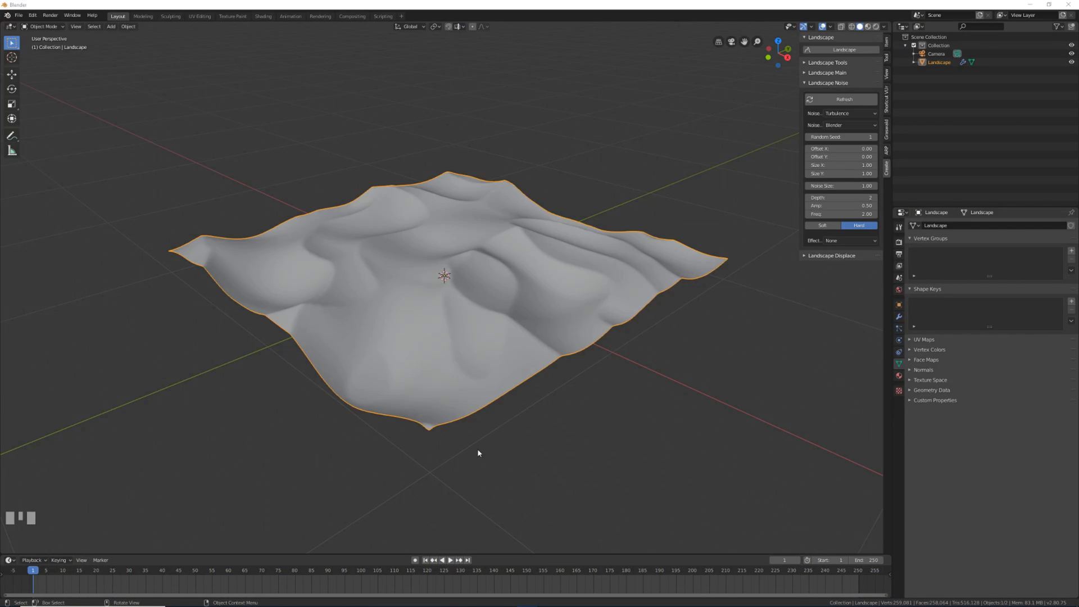
# Step: Frame a close, low-angle view across the dunes and align the camera to it
pyautogui.moveTo(563, 338); pyautogui.dragTo(611, 321, button='middle')
pyautogui.scroll(4, 551, 336)
pyautogui.scroll(4, 607, 310)
pyautogui.scroll(-1, 603, 310)
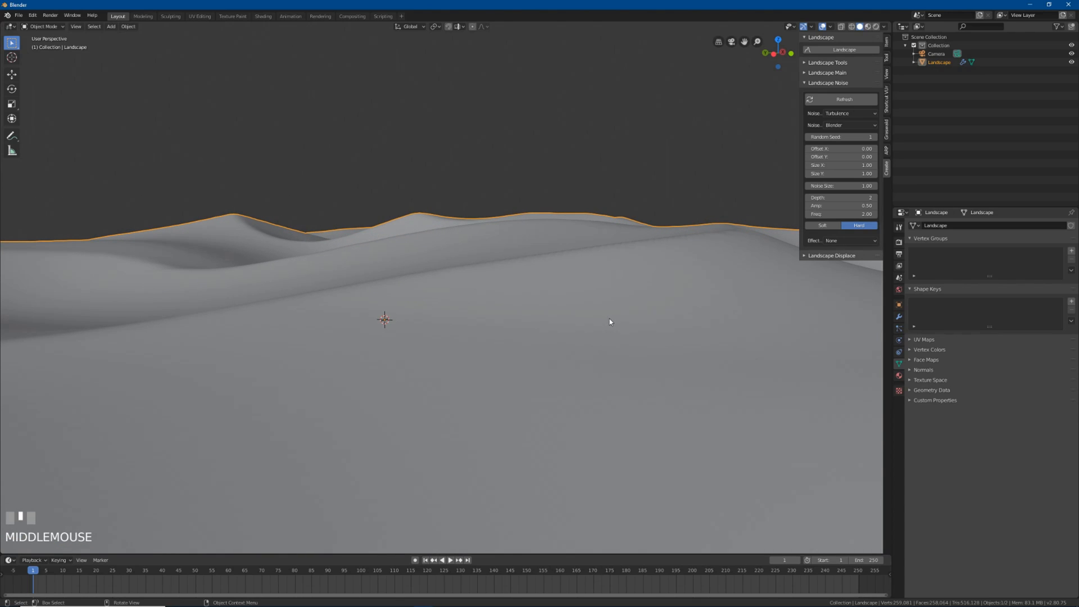
pyautogui.press('ctrl+alt+KP_0')
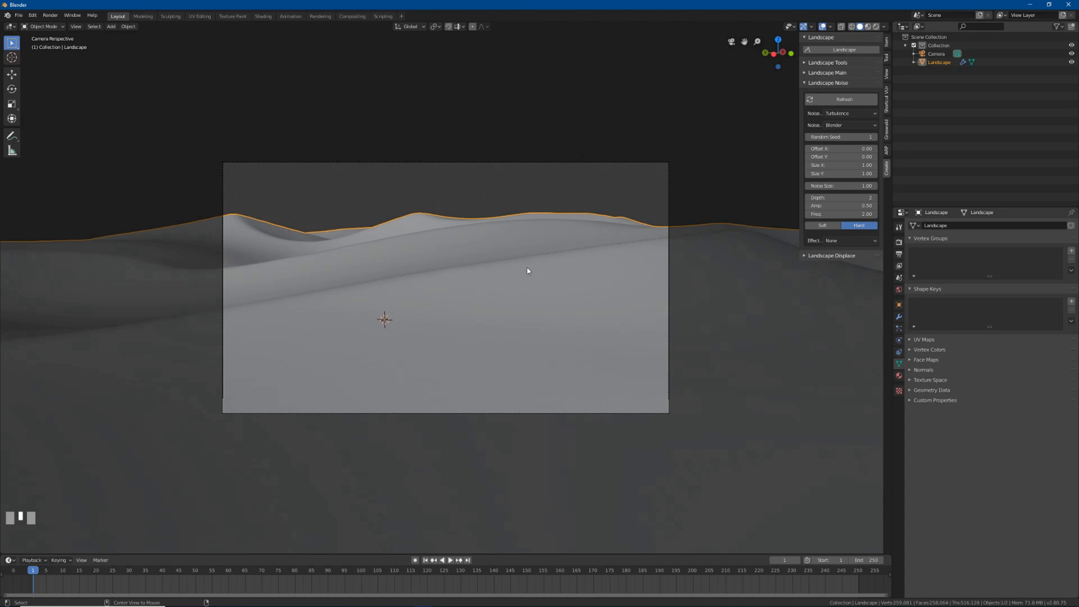
# Step: Clip the viewport display to a region slightly larger than the camera frame
pyautogui.hotkey('alt', 'b')
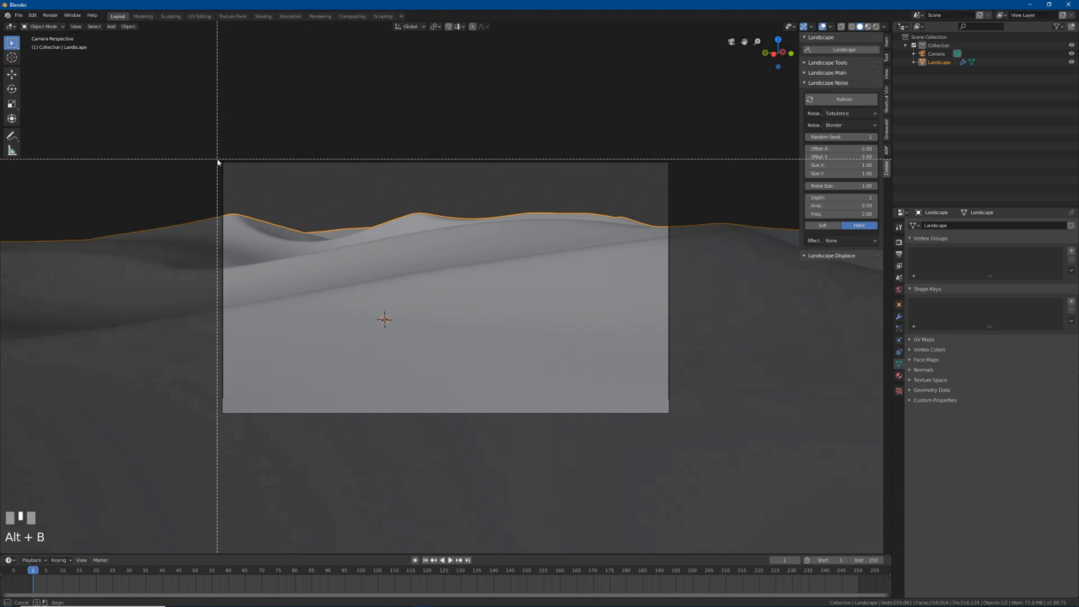
pyautogui.moveTo(217, 161); pyautogui.dragTo(673, 422)
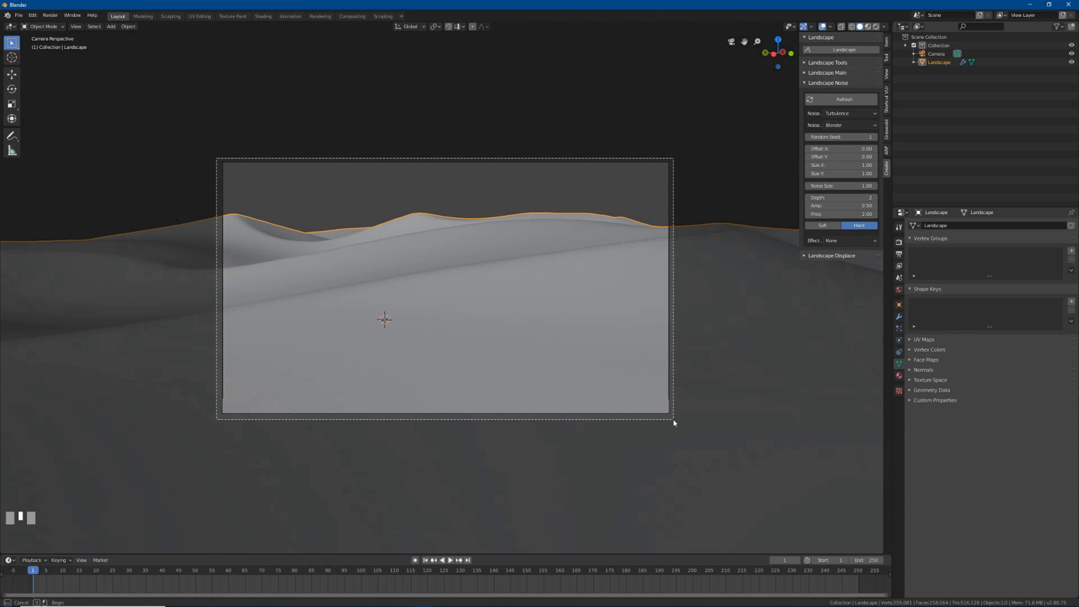
pyautogui.moveTo(674, 422); pyautogui.dragTo(676, 425)
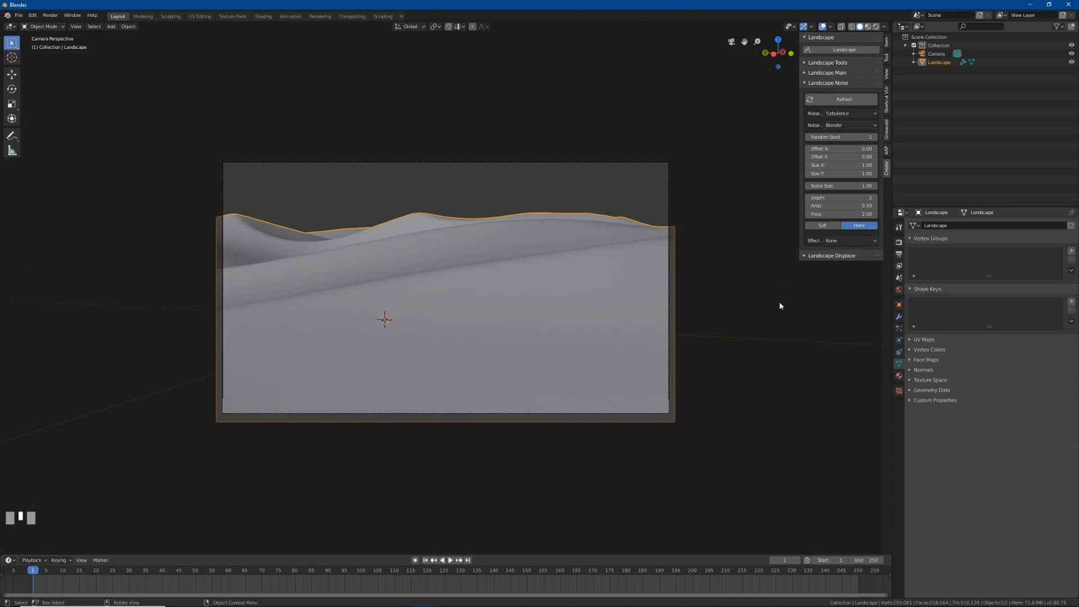
# Step: Split the 3D viewport into two side-by-side areas, with a free perspective in one and the camera view in the other
pyautogui.moveTo(779, 306); pyautogui.dragTo(714, 302, button='middle')
pyautogui.scroll(-2, 714, 301)
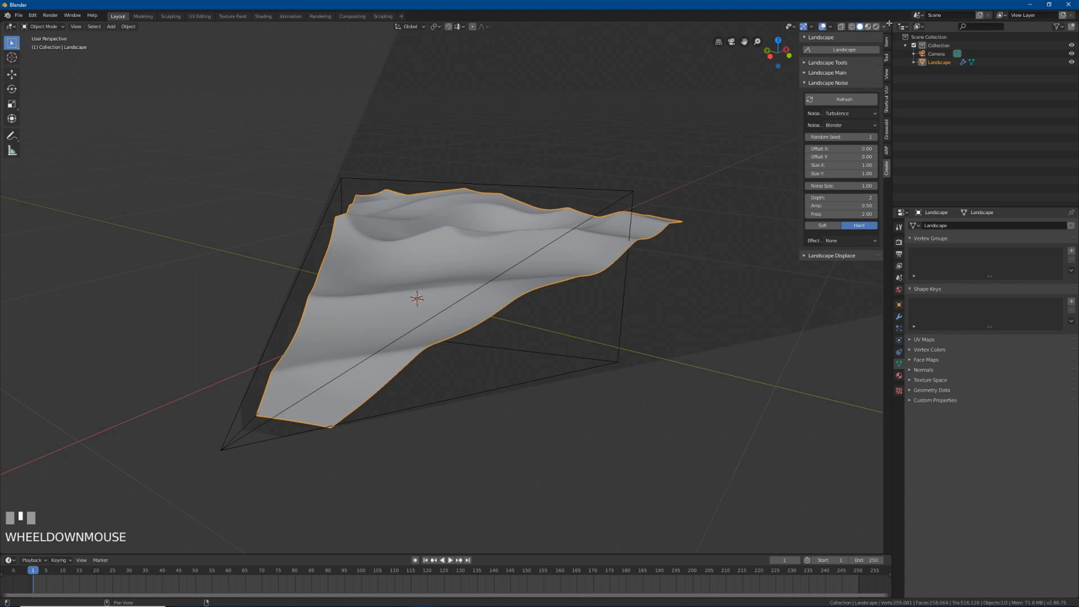
pyautogui.moveTo(891, 23); pyautogui.dragTo(892, 22)
pyautogui.moveTo(756, 36); pyautogui.dragTo(590, 50)
pyautogui.press('KP_0')
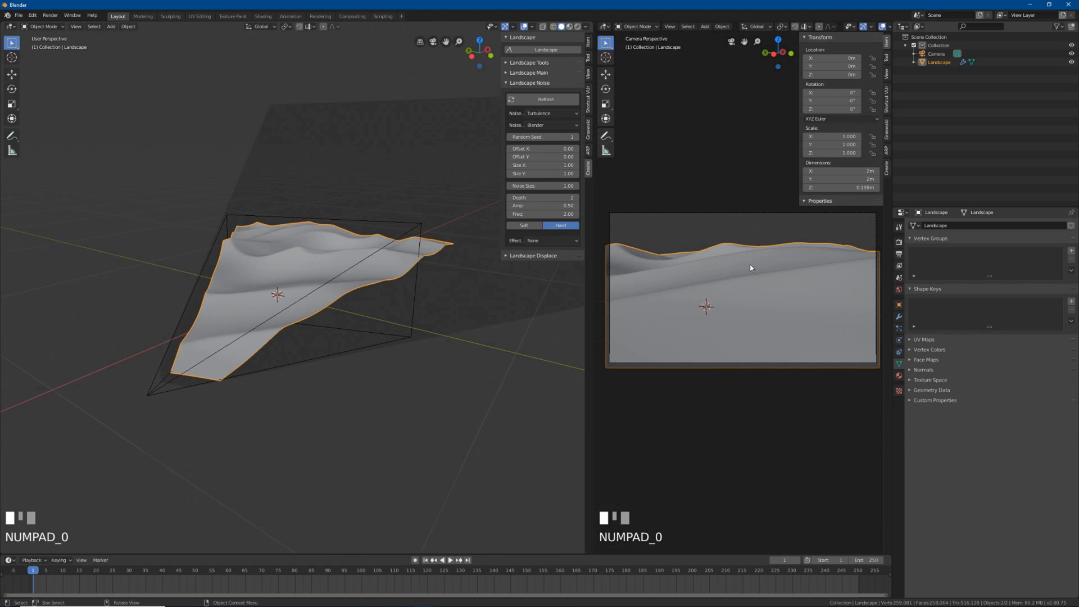
# Step: Add a vertex group named Sand to the landscape
pyautogui.scroll(2, 225, 308)
pyautogui.keyDown('shift'); pyautogui.moveTo(239, 315); pyautogui.dragTo(322, 301, button='middle'); pyautogui.keyUp('shift')
pyautogui.scroll(3, 322, 301)
pyautogui.scroll(-2, 335, 319)
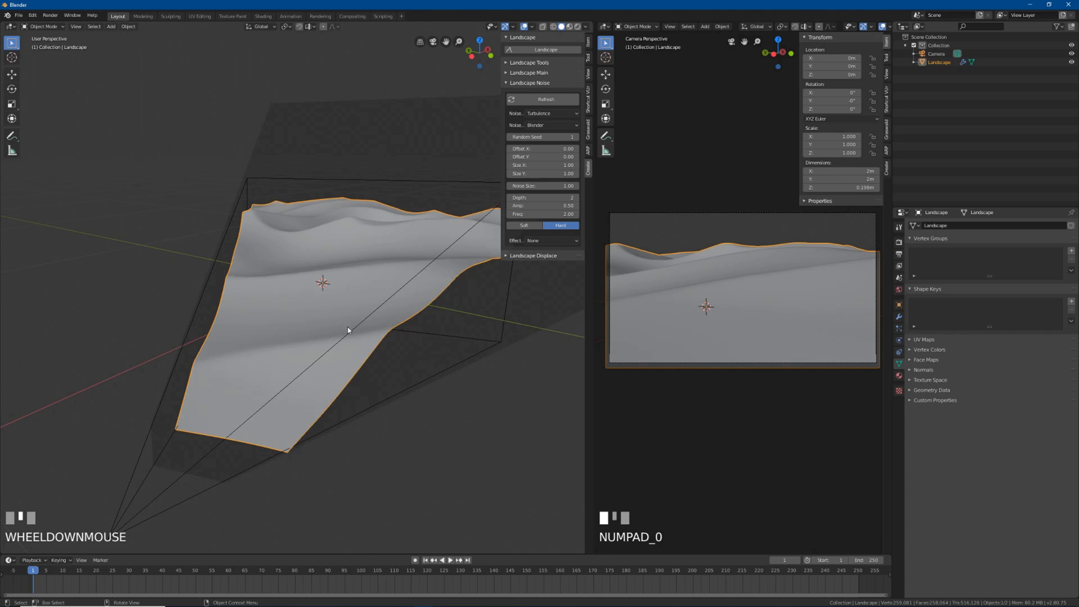
pyautogui.click(899, 329)
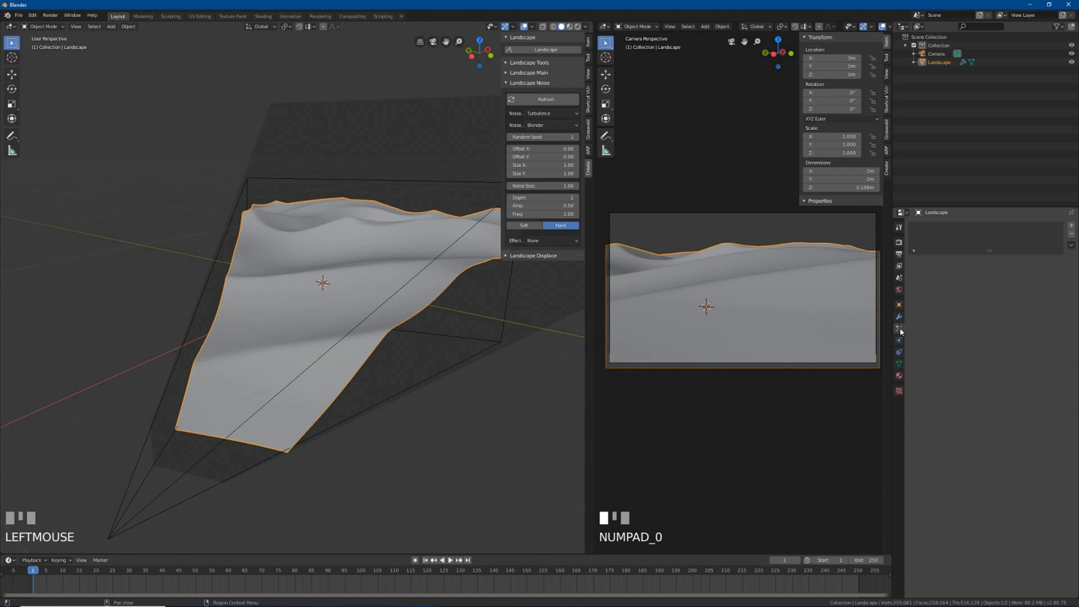
pyautogui.click(898, 365)
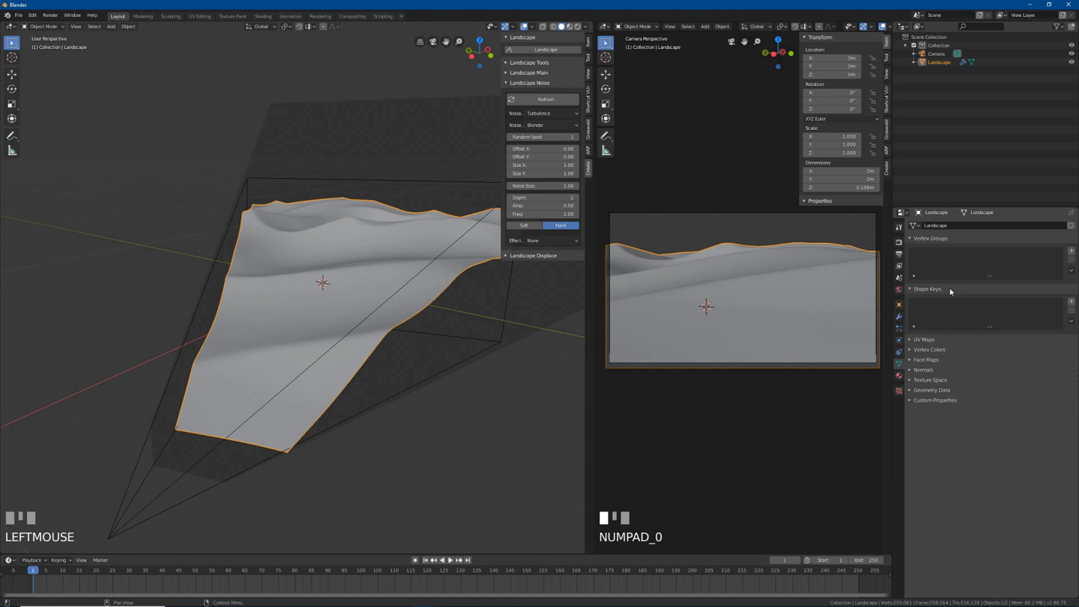
pyautogui.click(1071, 251)
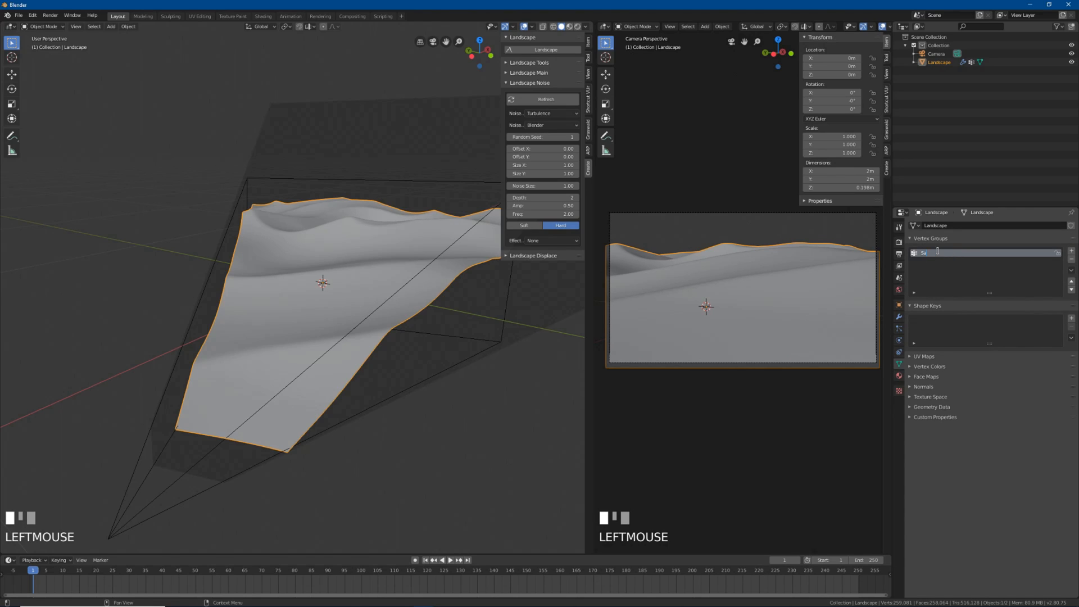
pyautogui.press('Return')
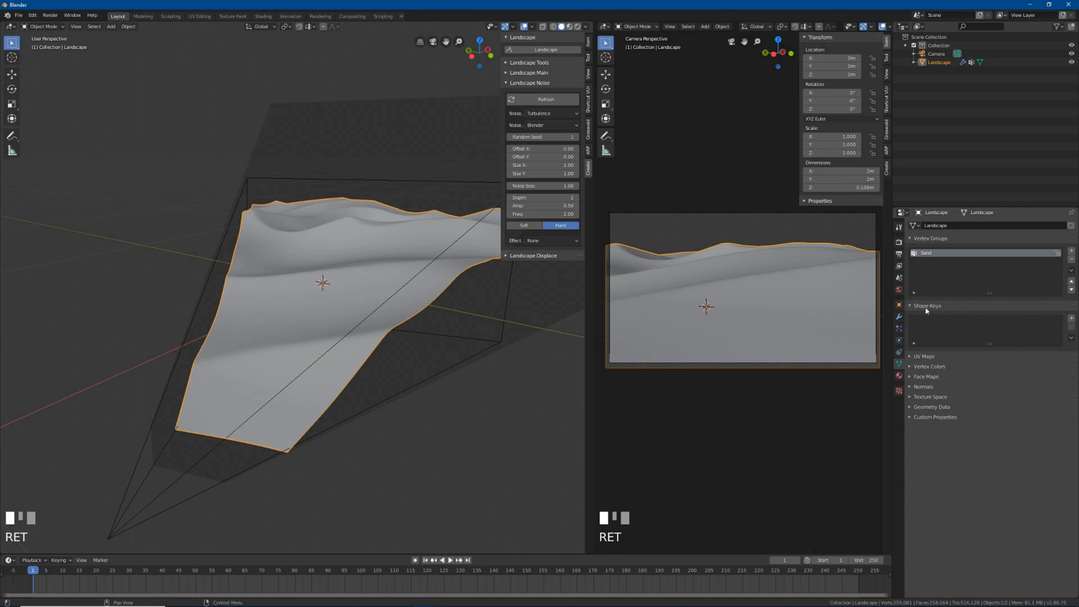
# Step: Switch the landscape to Weight Paint mode and enlarge the brush radius to about 114 px
pyautogui.moveTo(301, 333); pyautogui.dragTo(339, 300, button='middle')
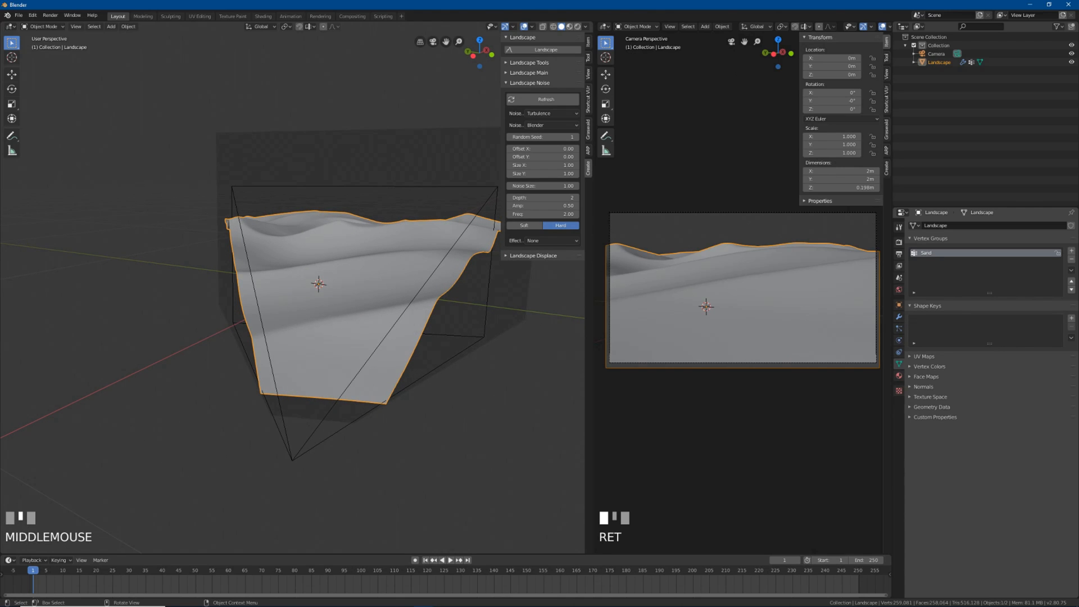
pyautogui.click(56, 27)
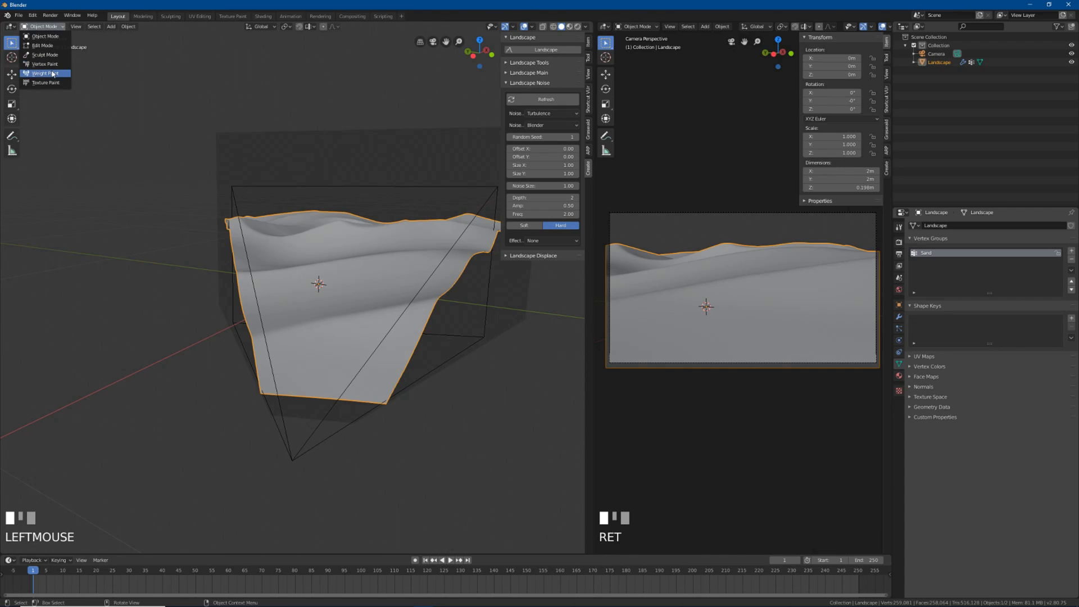
pyautogui.click(53, 73)
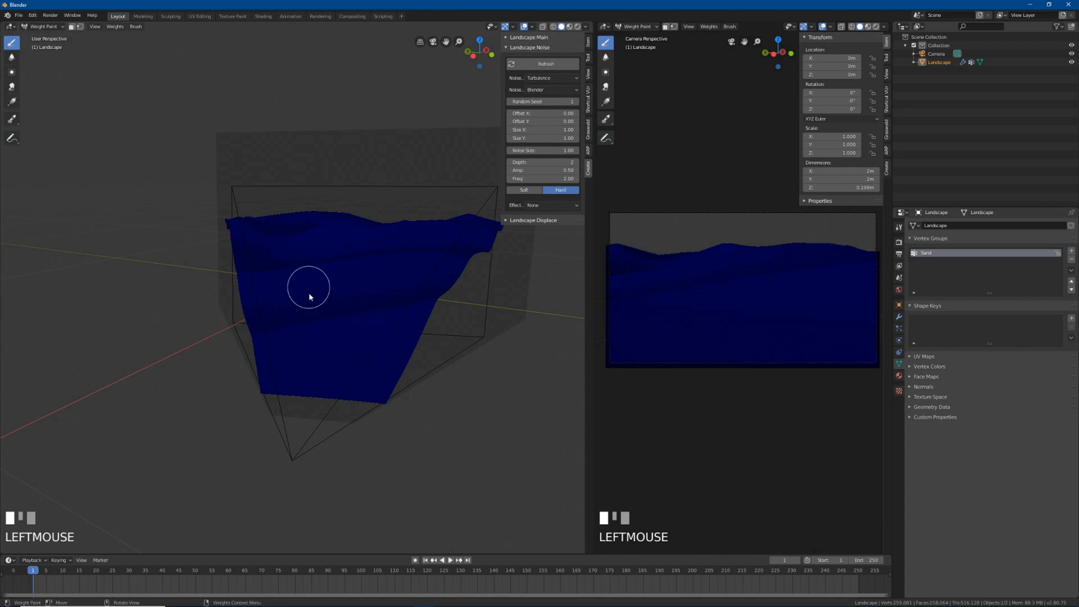
pyautogui.press('f')
pyautogui.click(339, 313)
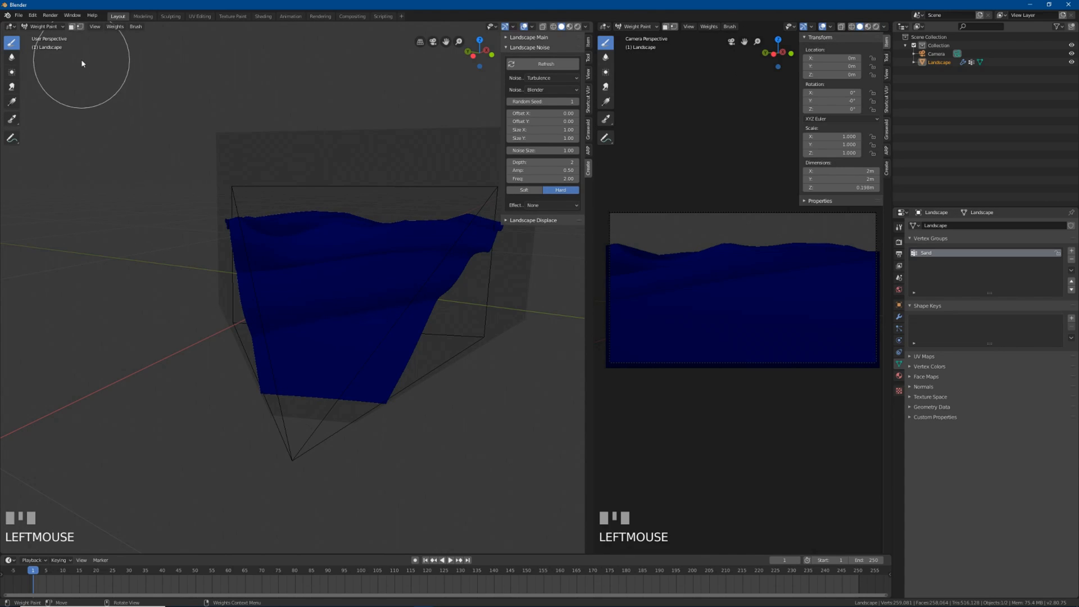
# Step: Show the viewport's tool settings and choose the Mix weight paint brush
pyautogui.click(95, 27)
pyautogui.click(104, 52)
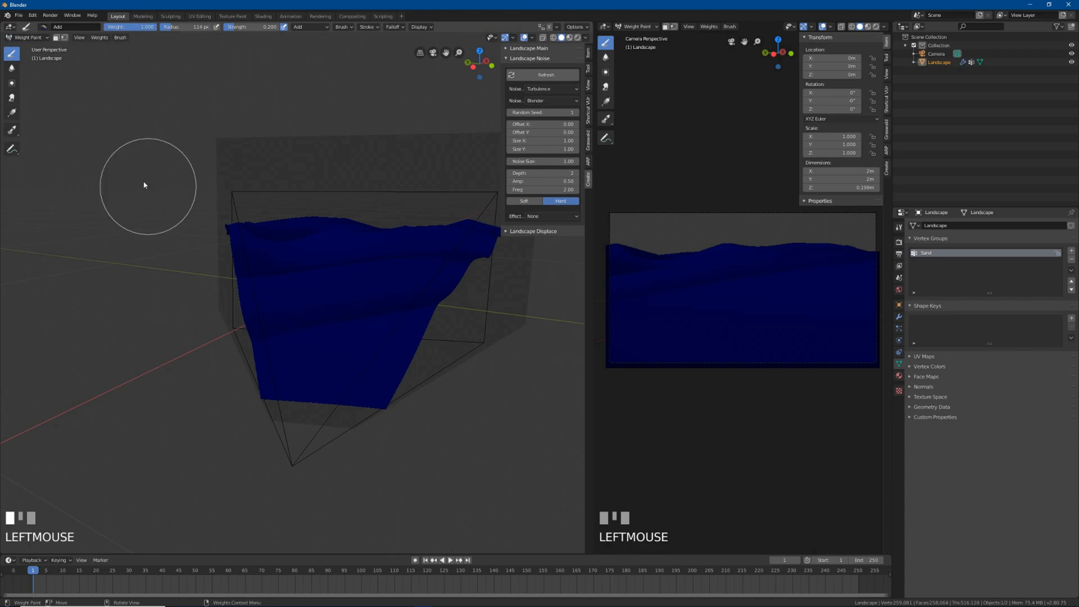
pyautogui.click(47, 28)
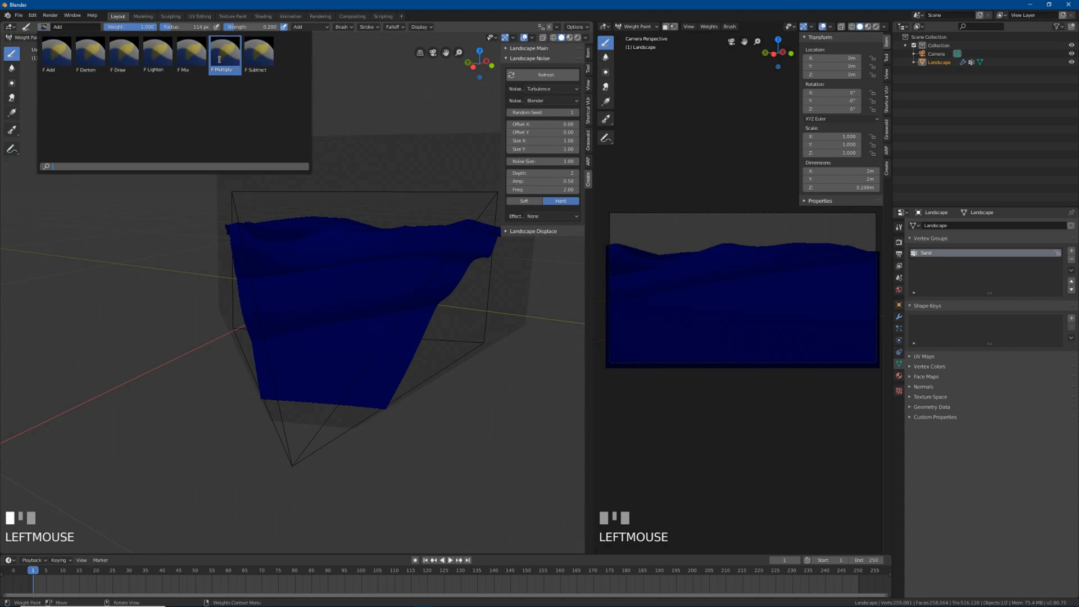
pyautogui.click(187, 59)
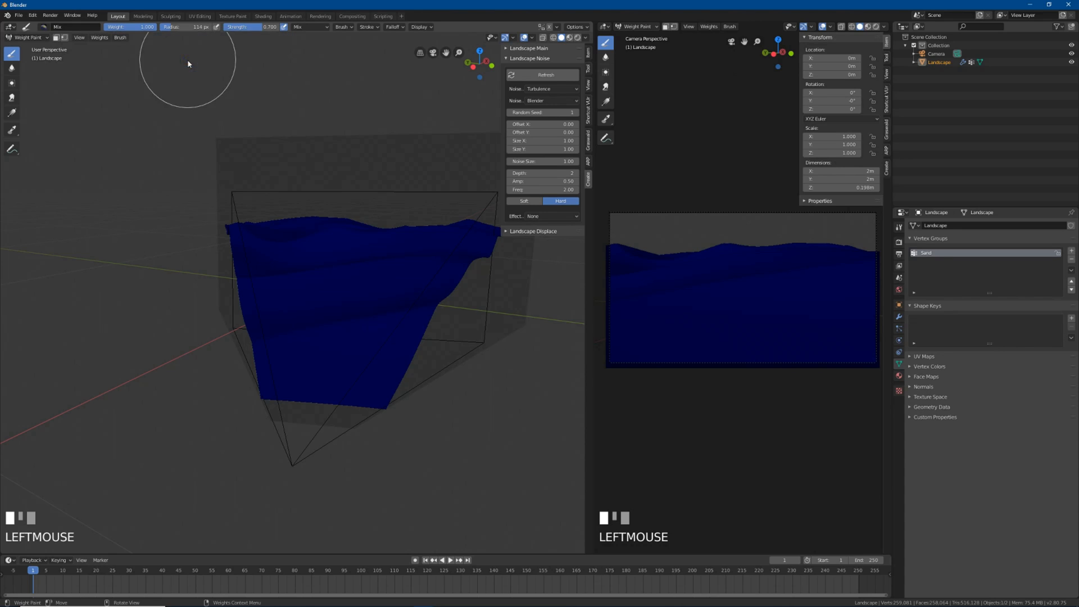
# Step: Paint weight 1 over the foreground dune inside the camera frame, raising the brush strength to 1
pyautogui.click(368, 390)
pyautogui.moveTo(369, 388)
pyautogui.mouseDown()
pyautogui.moveTo(280, 386)
pyautogui.moveTo(290, 368)
pyautogui.mouseUp()
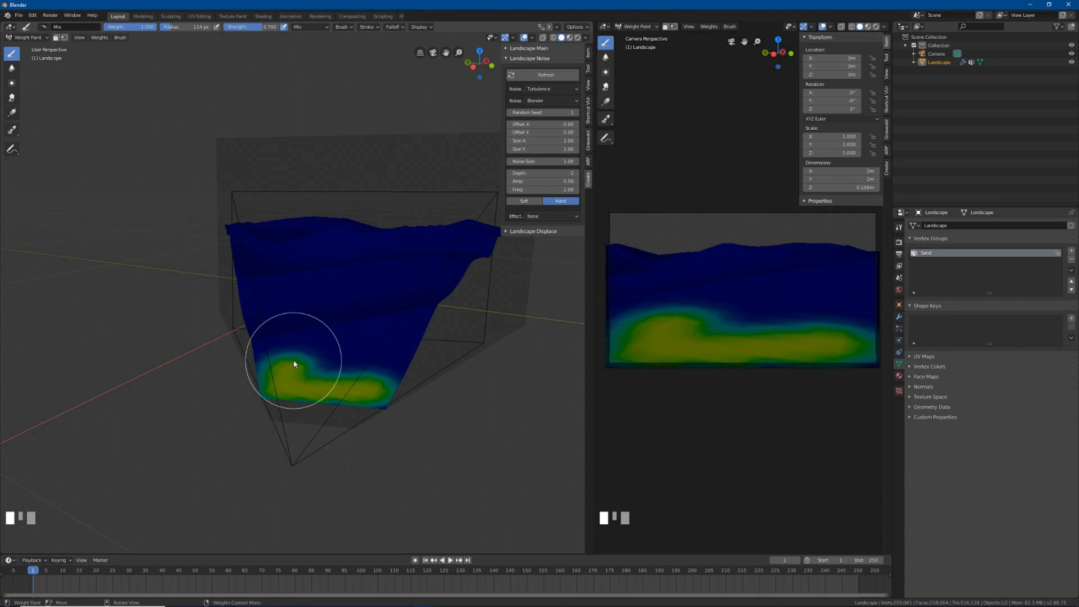
pyautogui.moveTo(250, 26); pyautogui.dragTo(280, 27)
pyautogui.moveTo(330, 372)
pyautogui.mouseDown()
pyautogui.moveTo(272, 375)
pyautogui.moveTo(256, 411)
pyautogui.moveTo(275, 382)
pyautogui.moveTo(390, 402)
pyautogui.moveTo(322, 396)
pyautogui.moveTo(381, 378)
pyautogui.moveTo(414, 320)
pyautogui.moveTo(379, 400)
pyautogui.moveTo(392, 320)
pyautogui.moveTo(357, 318)
pyautogui.moveTo(345, 330)
pyautogui.moveTo(258, 344)
pyautogui.moveTo(258, 362)
pyautogui.moveTo(251, 355)
pyautogui.moveTo(336, 357)
pyautogui.moveTo(356, 342)
pyautogui.moveTo(349, 359)
pyautogui.moveTo(369, 338)
pyautogui.moveTo(305, 344)
pyautogui.moveTo(287, 362)
pyautogui.moveTo(282, 371)
pyautogui.moveTo(327, 388)
pyautogui.moveTo(371, 339)
pyautogui.moveTo(369, 370)
pyautogui.moveTo(369, 339)
pyautogui.moveTo(305, 357)
pyautogui.moveTo(366, 372)
pyautogui.moveTo(379, 341)
pyautogui.mouseUp()
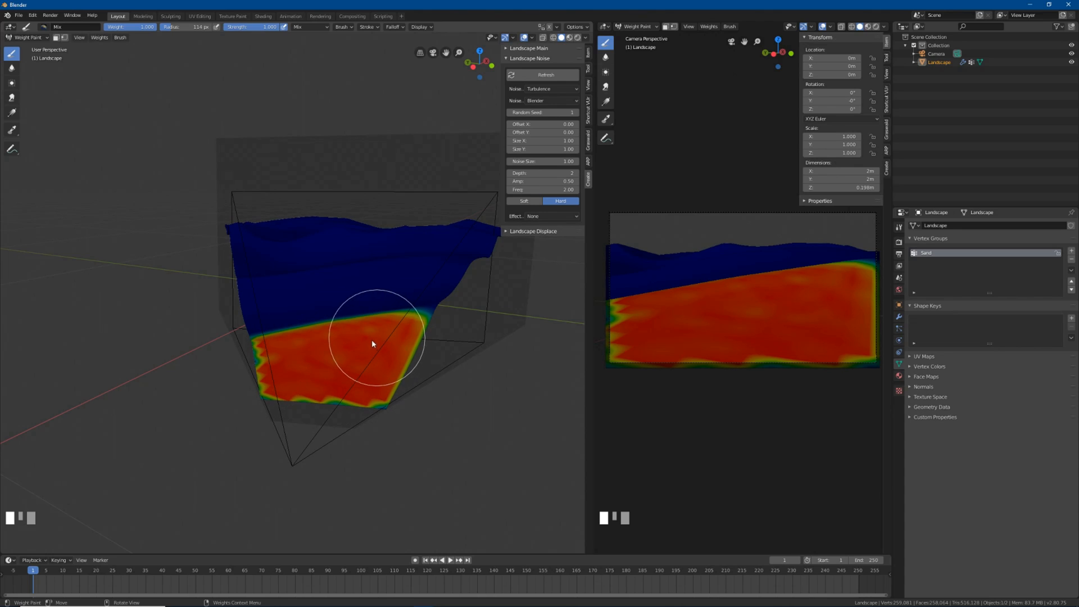
# Step: Paint a light weight along the middle dune and dab the distant dunes using the Add brush at weight 0.305
pyautogui.click(51, 27)
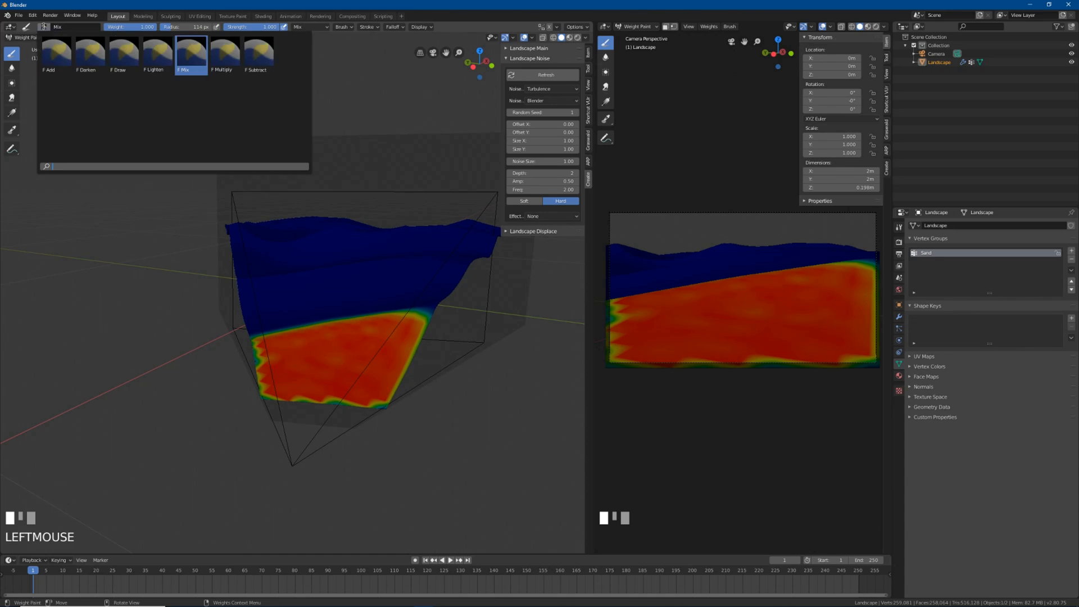
pyautogui.click(56, 56)
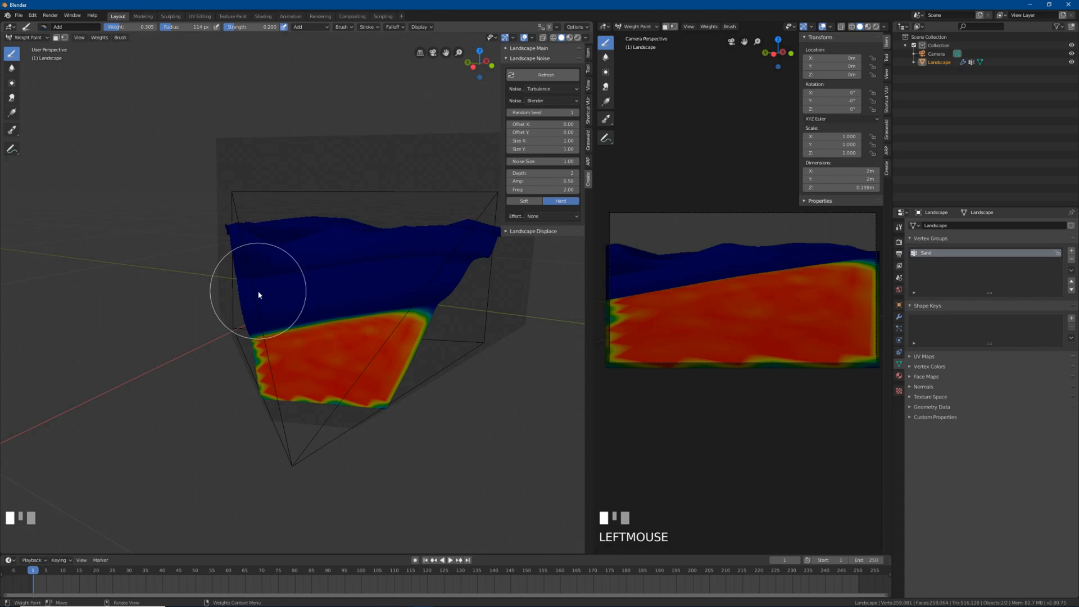
pyautogui.moveTo(254, 290)
pyautogui.mouseDown()
pyautogui.moveTo(462, 270)
pyautogui.moveTo(241, 287)
pyautogui.moveTo(263, 281)
pyautogui.mouseUp()
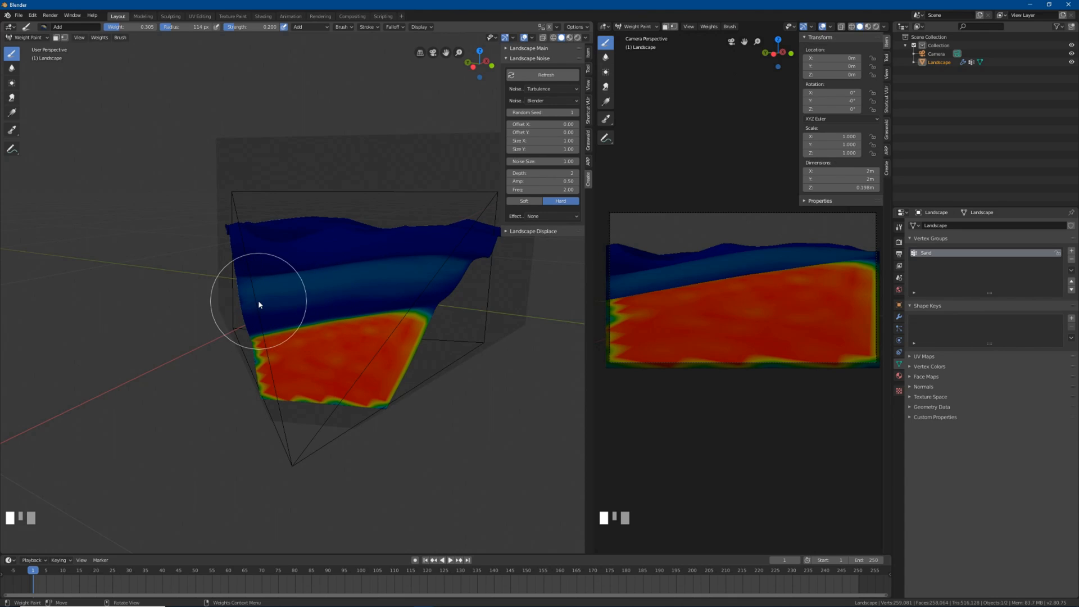
pyautogui.moveTo(254, 291)
pyautogui.mouseDown()
pyautogui.moveTo(445, 268)
pyautogui.moveTo(431, 275)
pyautogui.mouseUp()
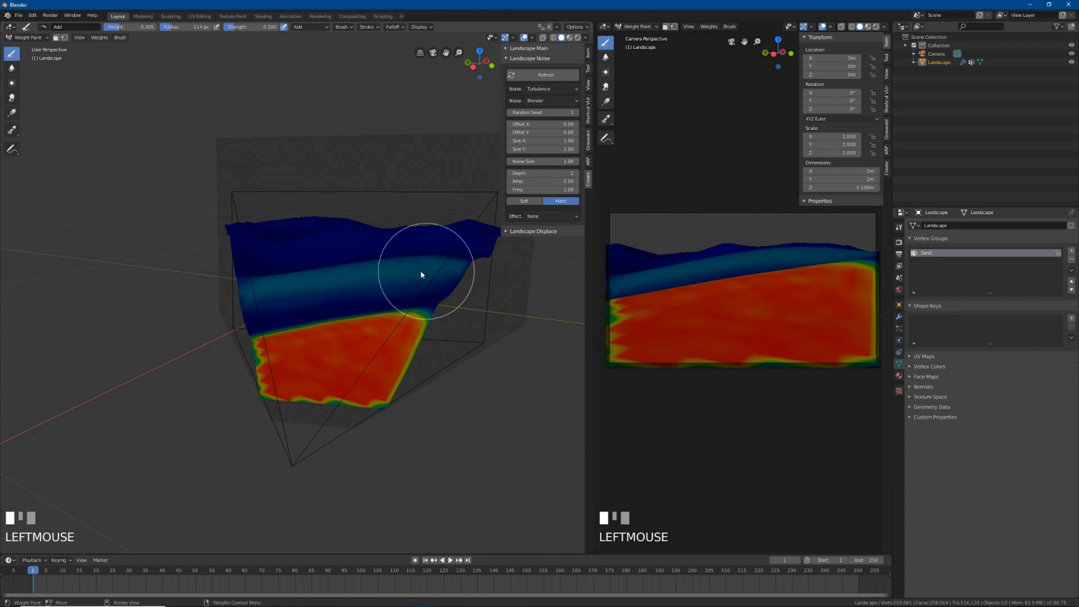
pyautogui.click(242, 231)
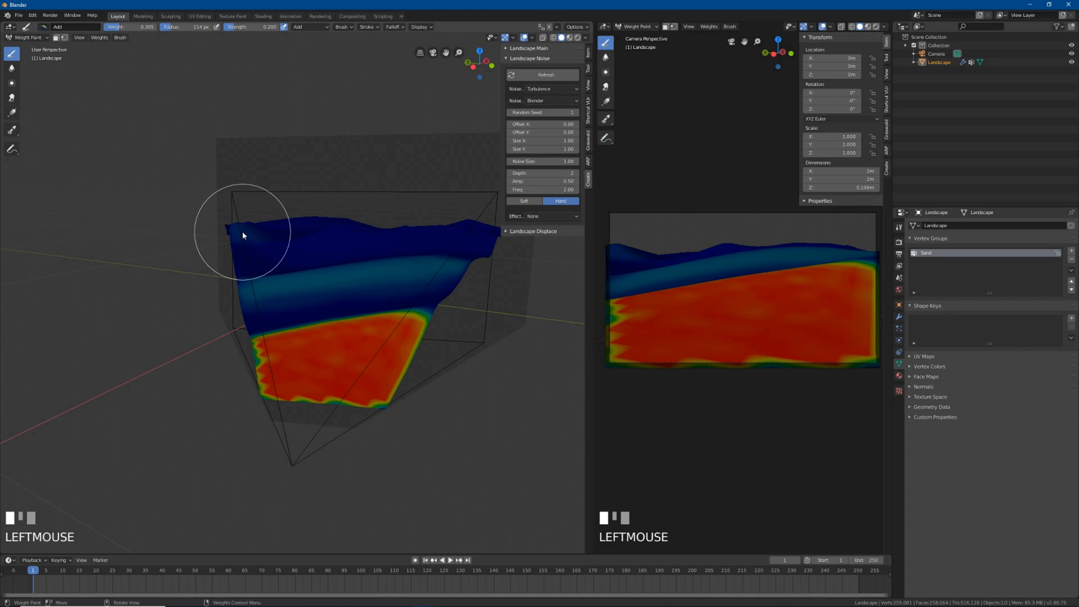
pyautogui.click(335, 236)
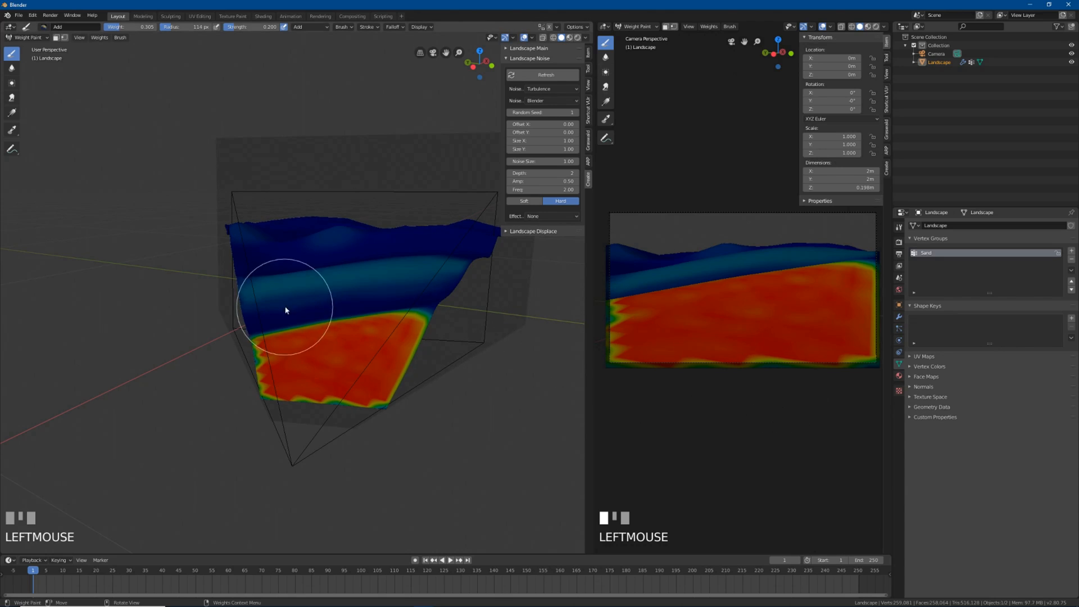
# Step: Strengthen the middle dune's painted weight with a smaller Add brush, raising the brush weight to about 0.45
pyautogui.press('f')
pyautogui.click(429, 267)
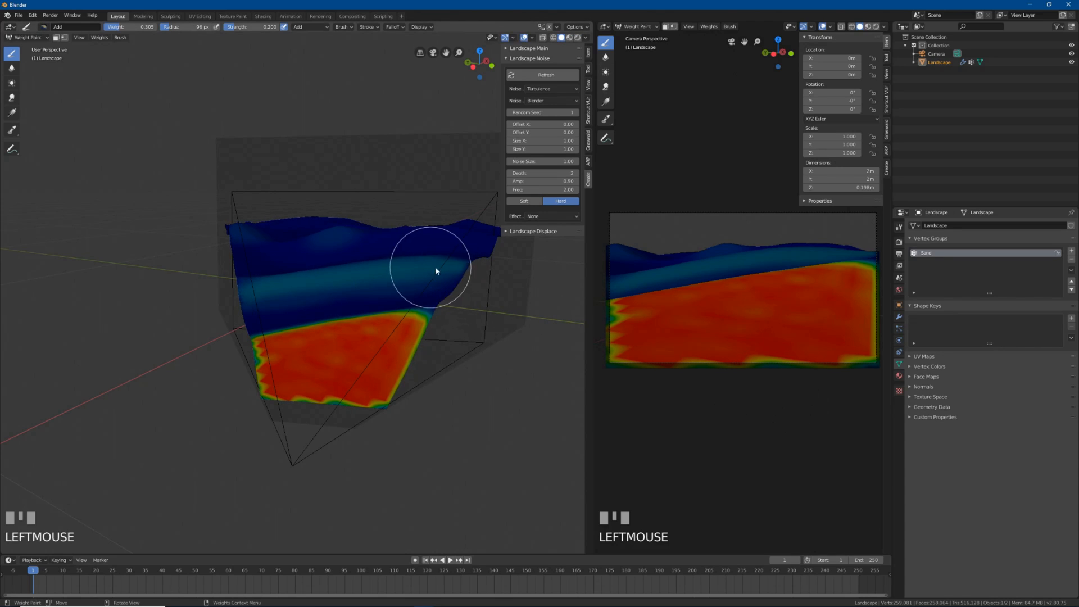
pyautogui.moveTo(434, 267); pyautogui.dragTo(188, 289)
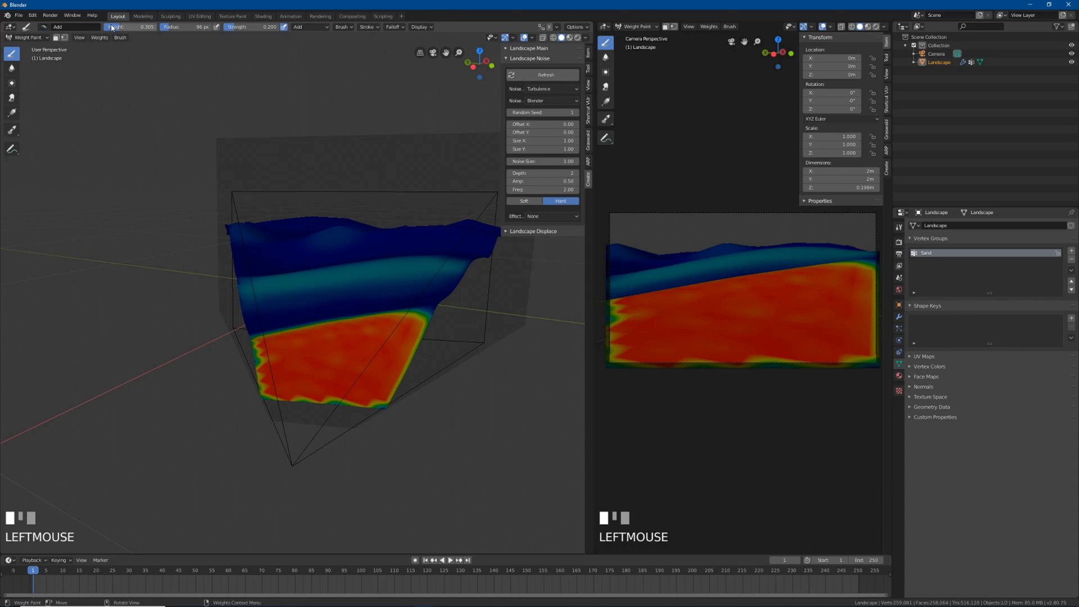
pyautogui.moveTo(279, 285)
pyautogui.mouseDown()
pyautogui.moveTo(381, 275)
pyautogui.moveTo(421, 254)
pyautogui.moveTo(483, 264)
pyautogui.mouseUp()
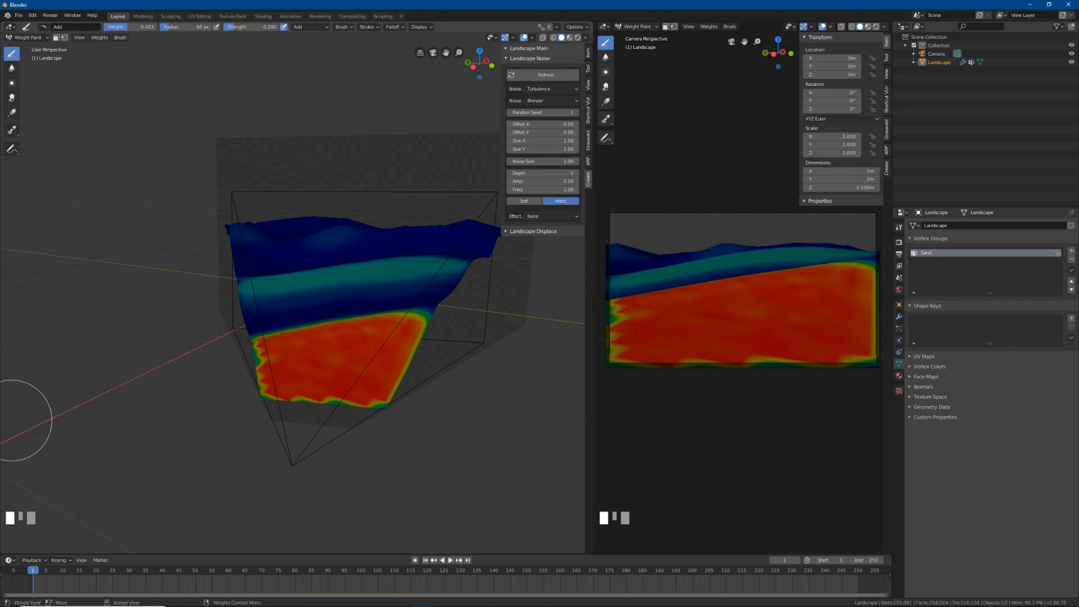
# Step: Examine the painted weight areas across the whole landscape and in the camera view
pyautogui.scroll(-2, 382, 343)
pyautogui.moveTo(393, 339); pyautogui.dragTo(402, 340, button='middle')
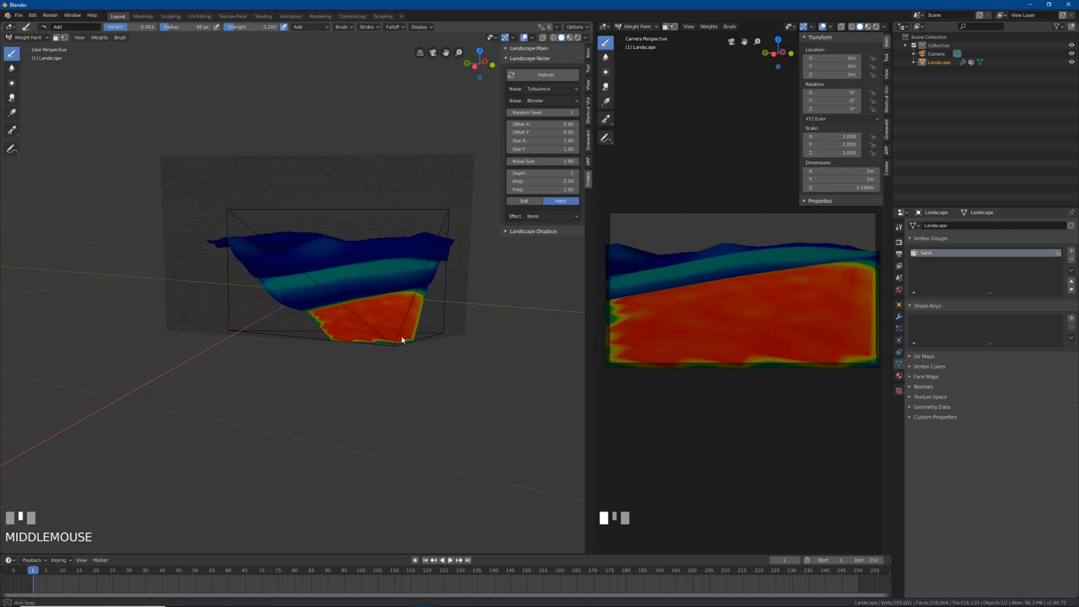
pyautogui.scroll(3, 403, 340)
pyautogui.moveTo(316, 320); pyautogui.dragTo(336, 330, button='middle')
pyautogui.scroll(-4, 372, 337)
pyautogui.scroll(-4, 702, 344)
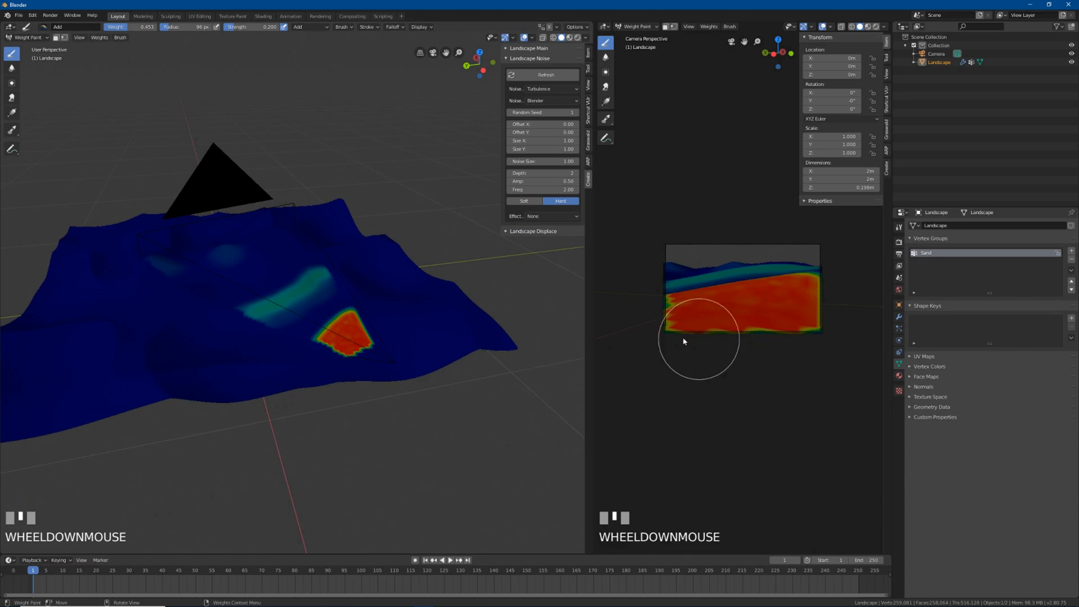
# Step: Look over the painted dunes and return the landscape from Weight Paint to Object Mode
pyautogui.moveTo(703, 344); pyautogui.dragTo(672, 343, button='middle')
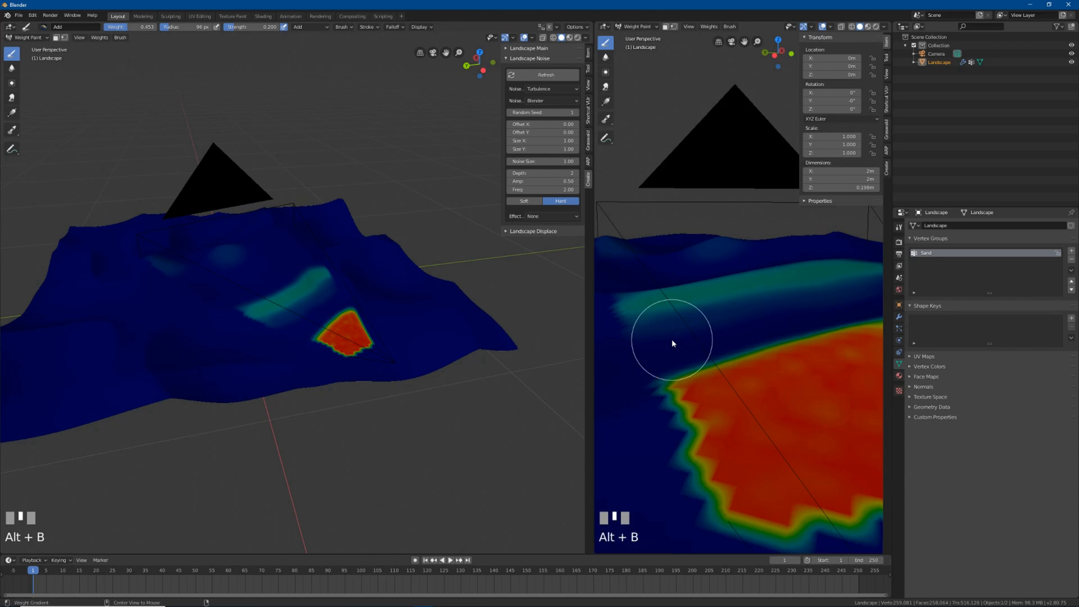
pyautogui.scroll(-5, 662, 345)
pyautogui.moveTo(650, 356); pyautogui.dragTo(658, 364, button='middle')
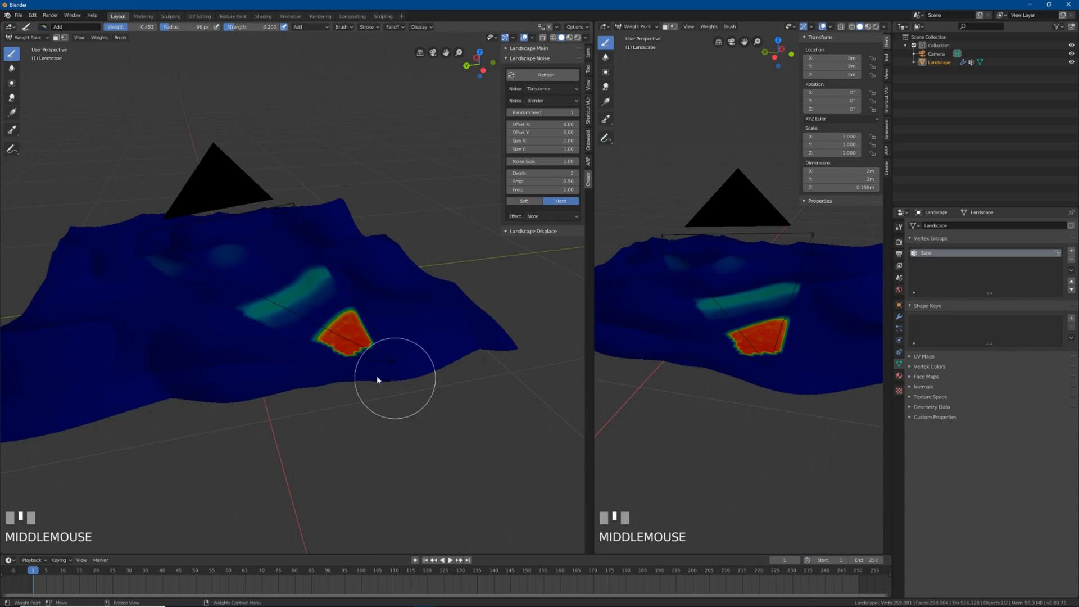
pyautogui.scroll(3, 393, 373)
pyautogui.moveTo(378, 371)
pyautogui.mouseDown(button='middle')
pyautogui.moveTo(352, 362)
pyautogui.moveTo(368, 368)
pyautogui.moveTo(388, 351)
pyautogui.mouseUp(button='middle')
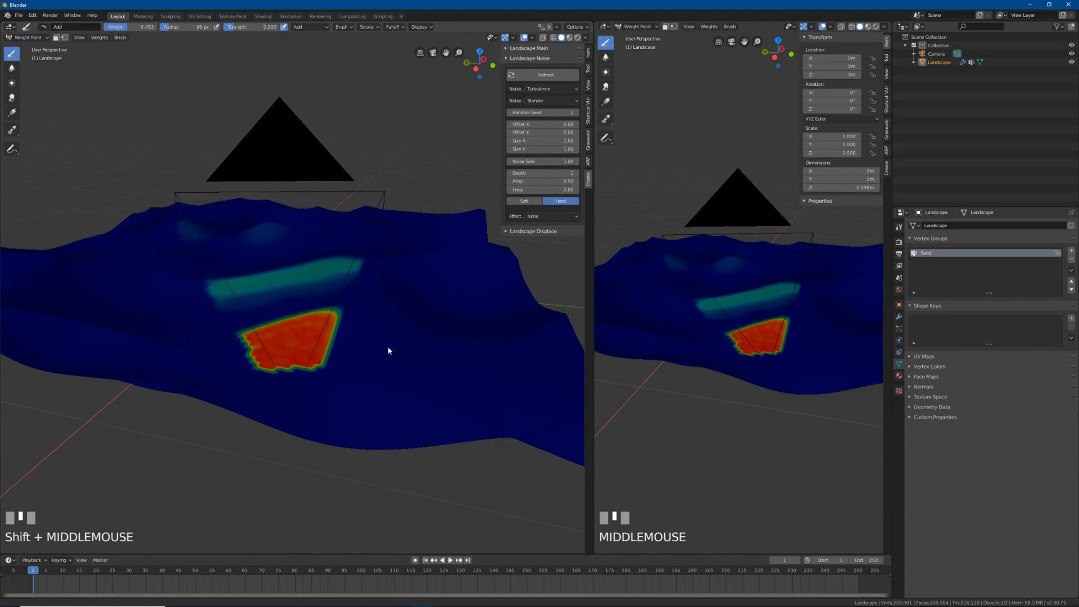
pyautogui.click(30, 38)
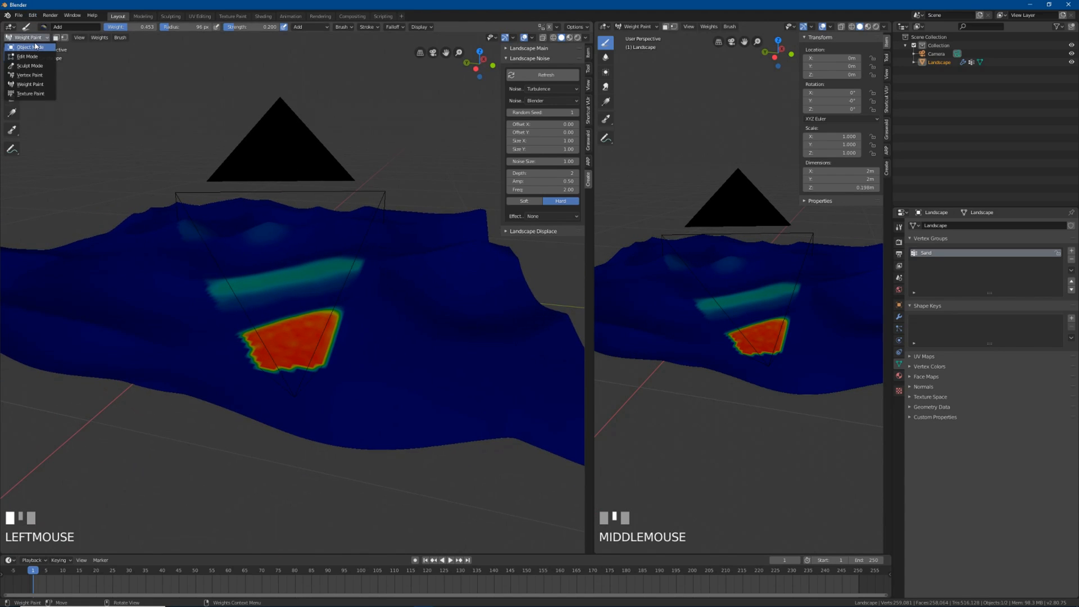
pyautogui.click(30, 47)
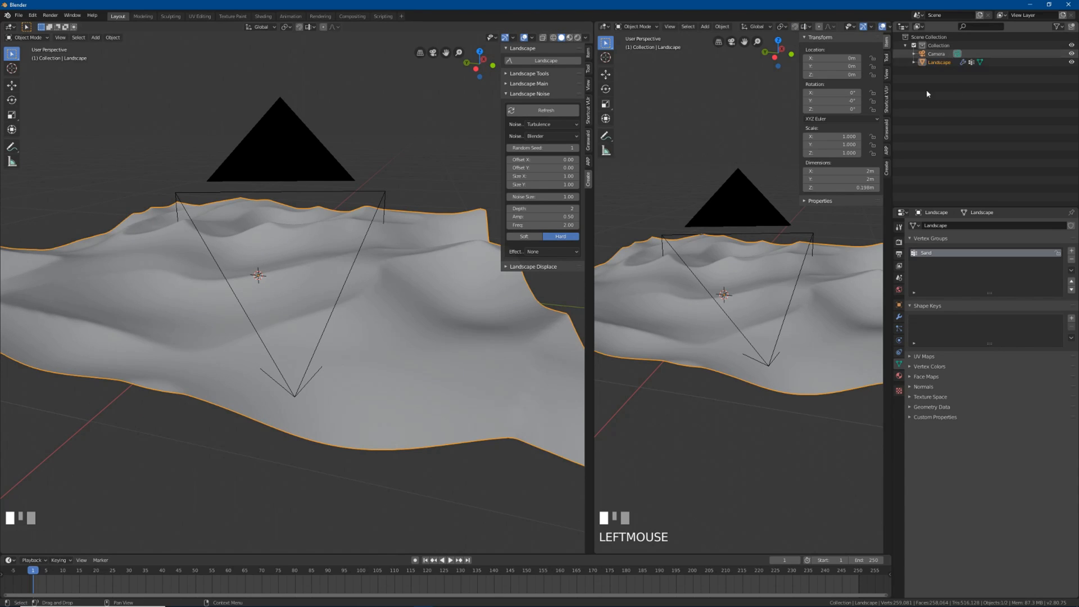
# Step: Create a new collection named SandCorn, make it the active collection, and hide the original Collection holding the camera and landscape
pyautogui.rightClick(911, 107)
pyautogui.click(938, 107)
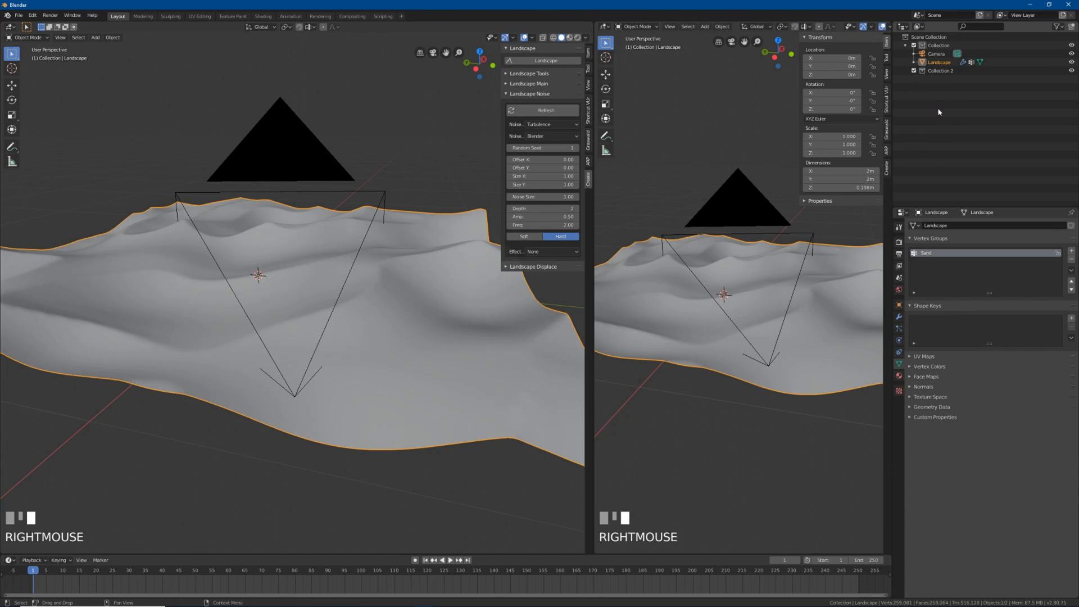
pyautogui.doubleClick(936, 70)
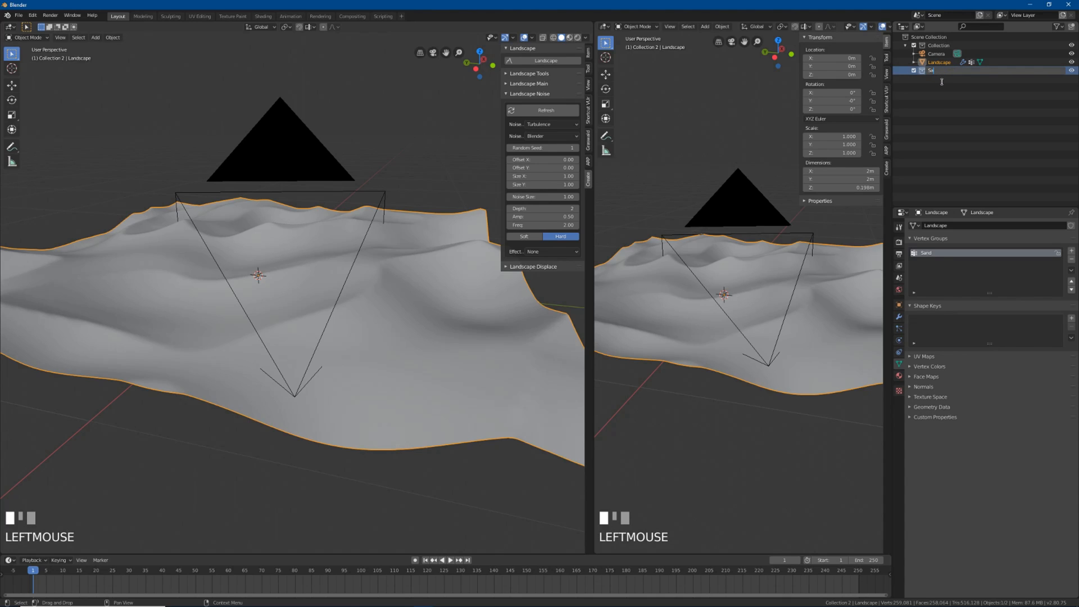
pyautogui.write('SandCo')
pyautogui.press('Return')
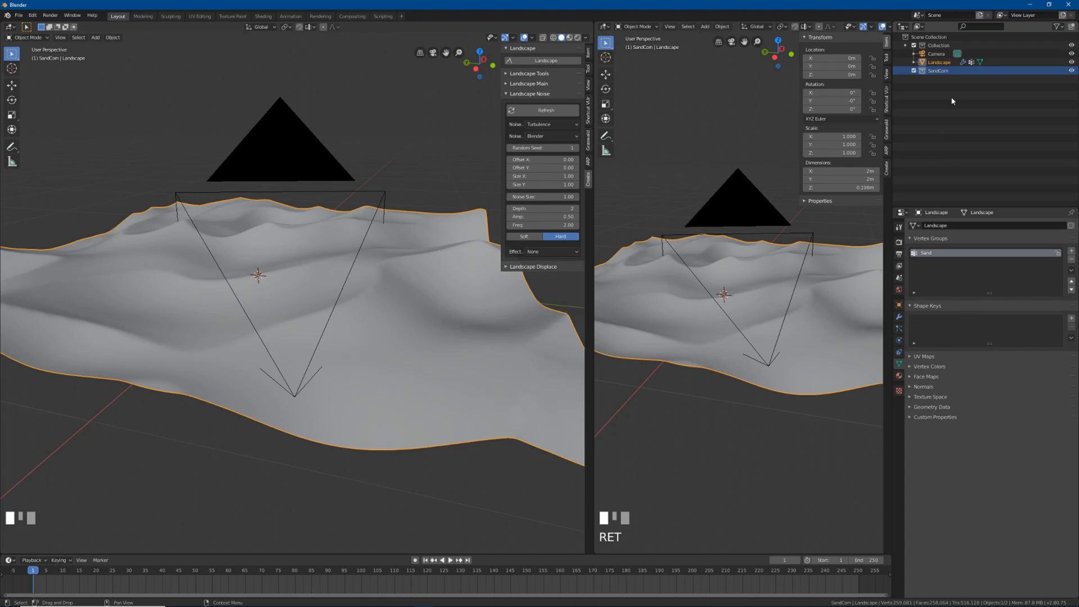
pyautogui.click(950, 71)
pyautogui.click(1071, 46)
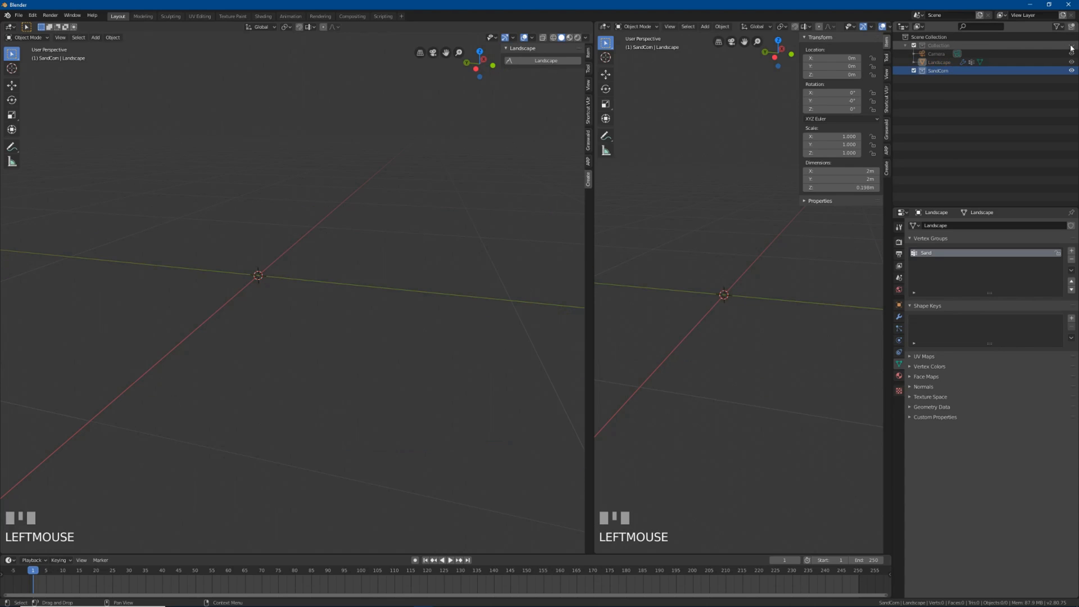
# Step: Add an ico sphere mesh at the origin in the SandCorn collection
pyautogui.scroll(2, 282, 237)
pyautogui.keyDown('shift'); pyautogui.moveTo(285, 235); pyautogui.dragTo(582, 373, button='middle'); pyautogui.keyUp('shift')
pyautogui.scroll(2, 432, 301)
pyautogui.hotkey('shift', 'a')
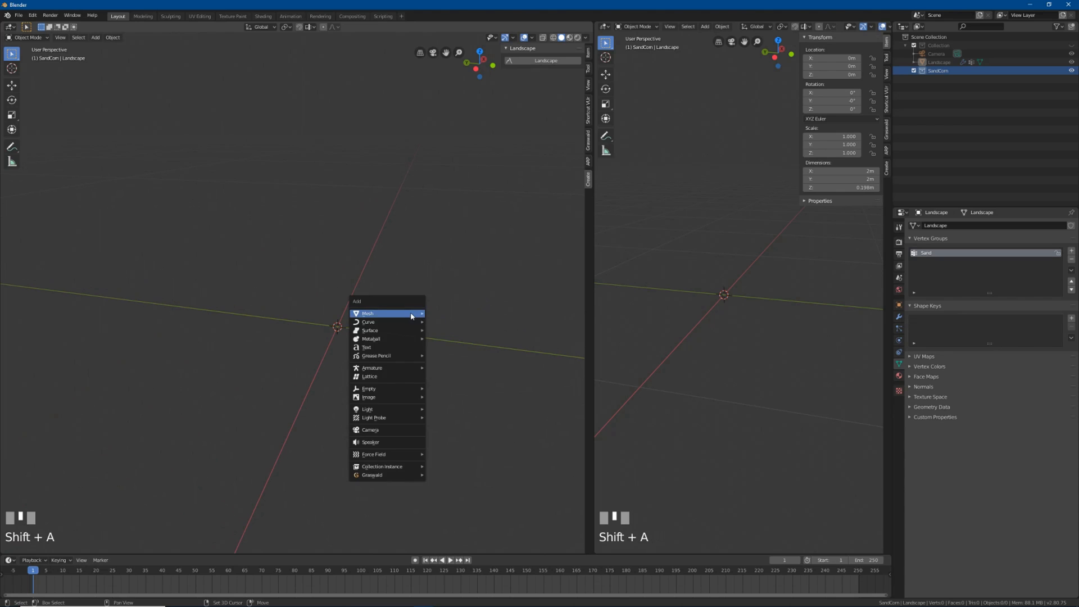
pyautogui.moveTo(393, 313)
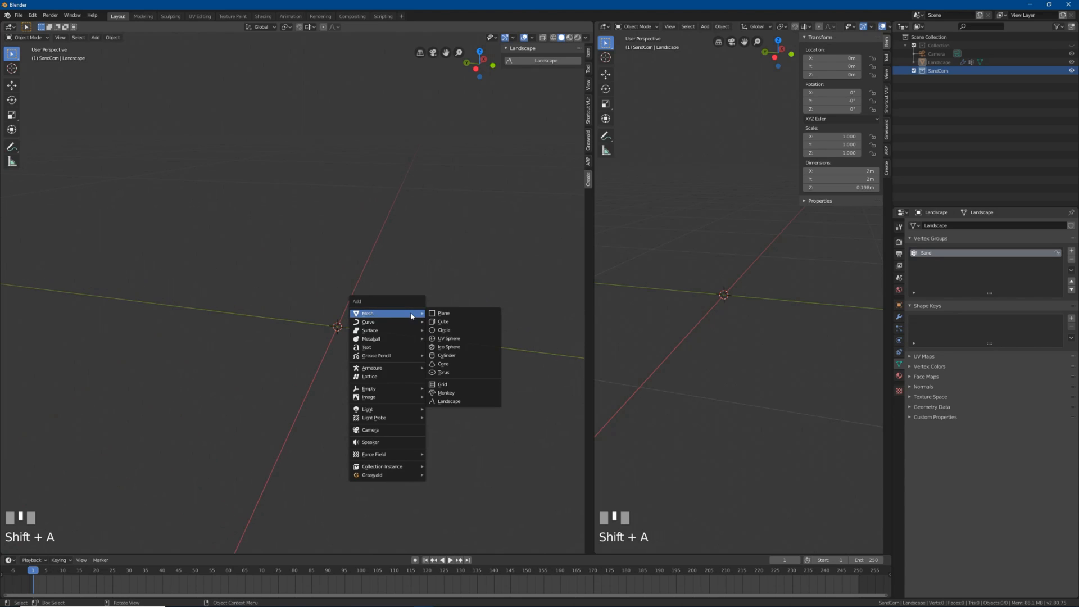
pyautogui.click(462, 348)
pyautogui.scroll(-1, 416, 335)
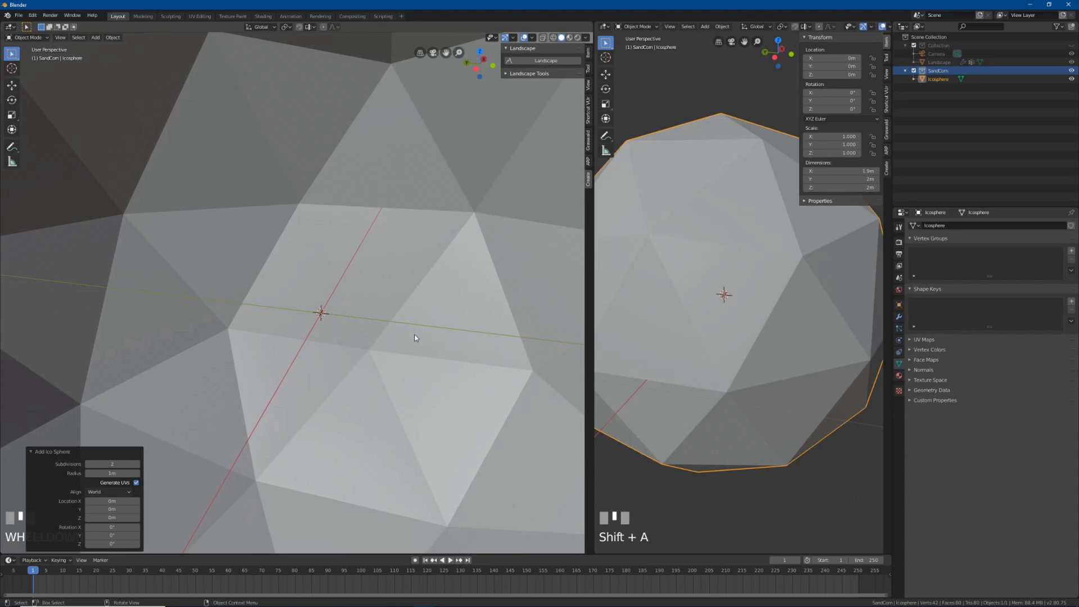
pyautogui.scroll(-4, 416, 337)
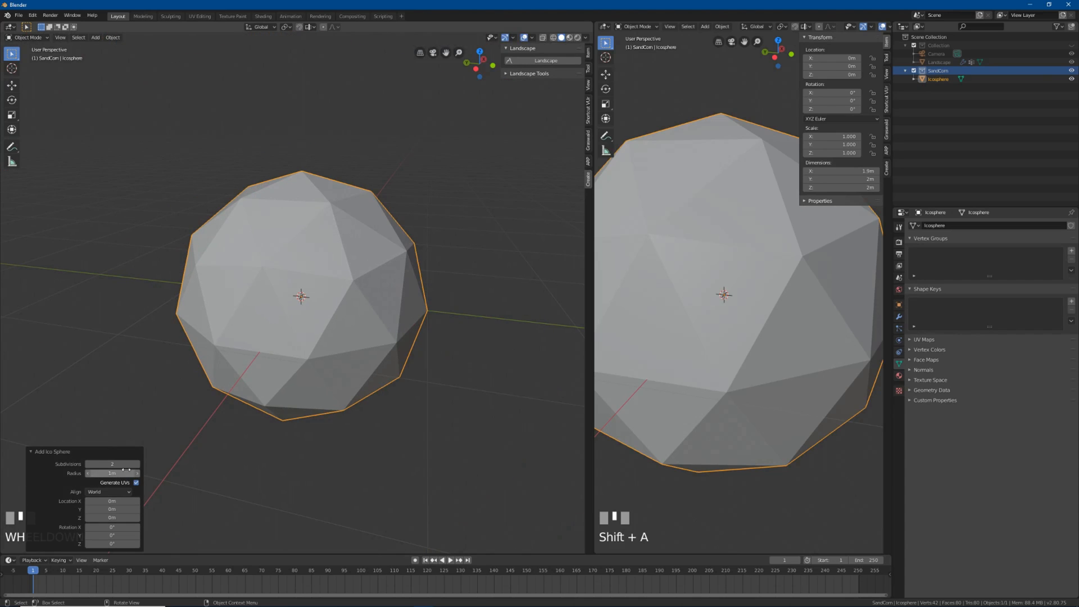
# Step: Set the new ico sphere's subdivisions to 1 and its radius to 0.01 m
pyautogui.click(35, 453)
pyautogui.click(32, 546)
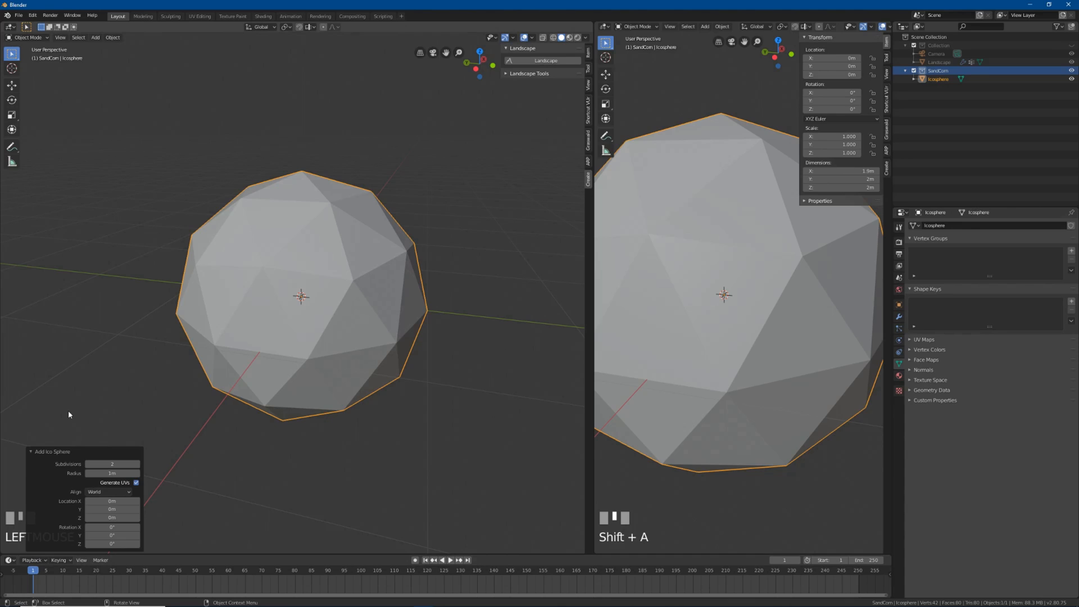
pyautogui.click(115, 465)
pyautogui.press('KP_Enter')
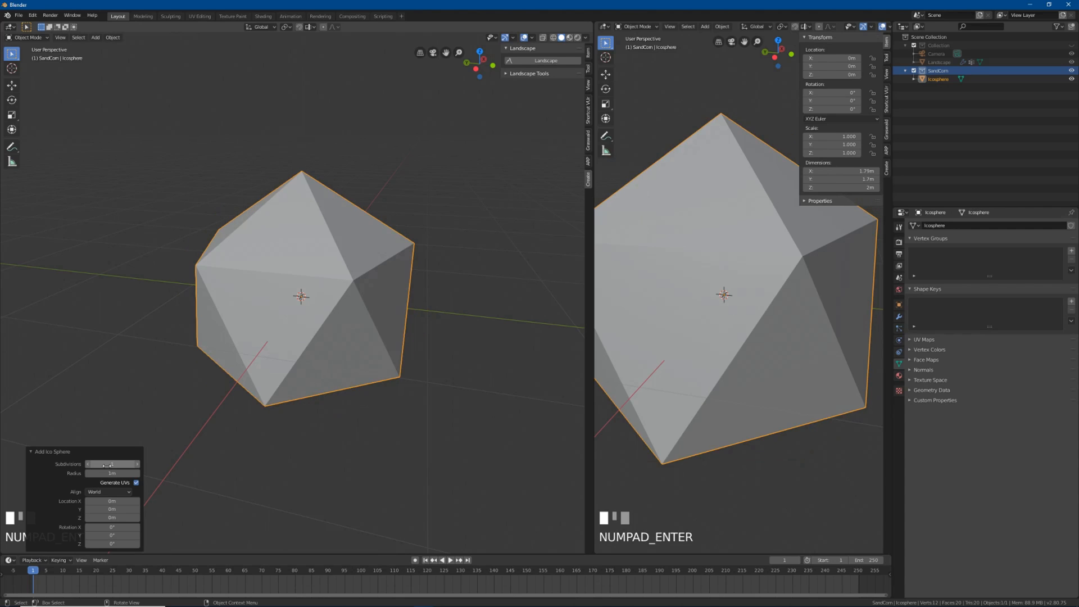
pyautogui.click(90, 474)
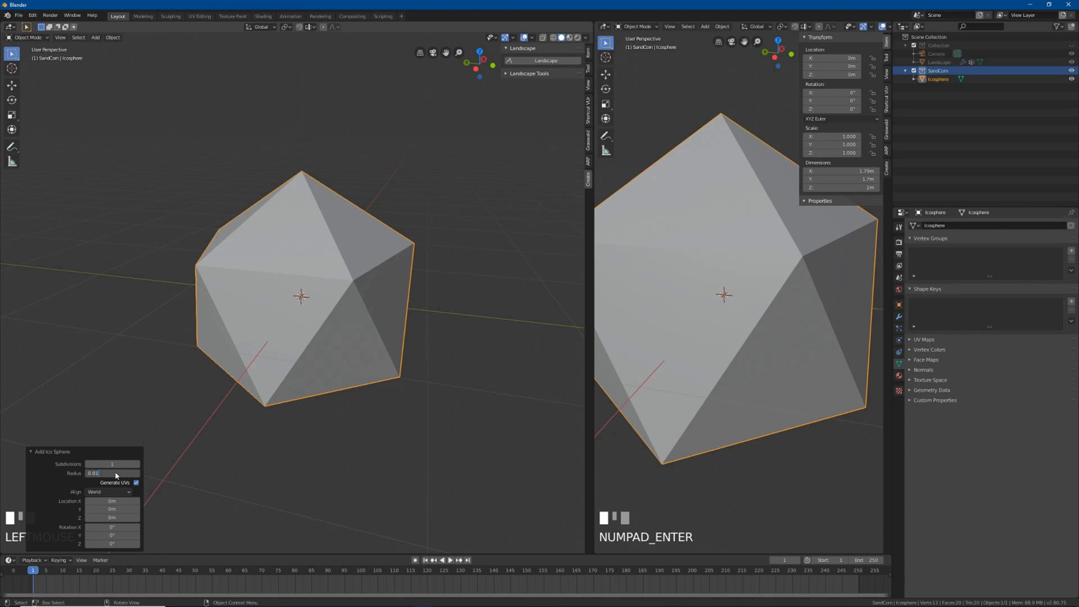
pyautogui.press('KP_Enter')
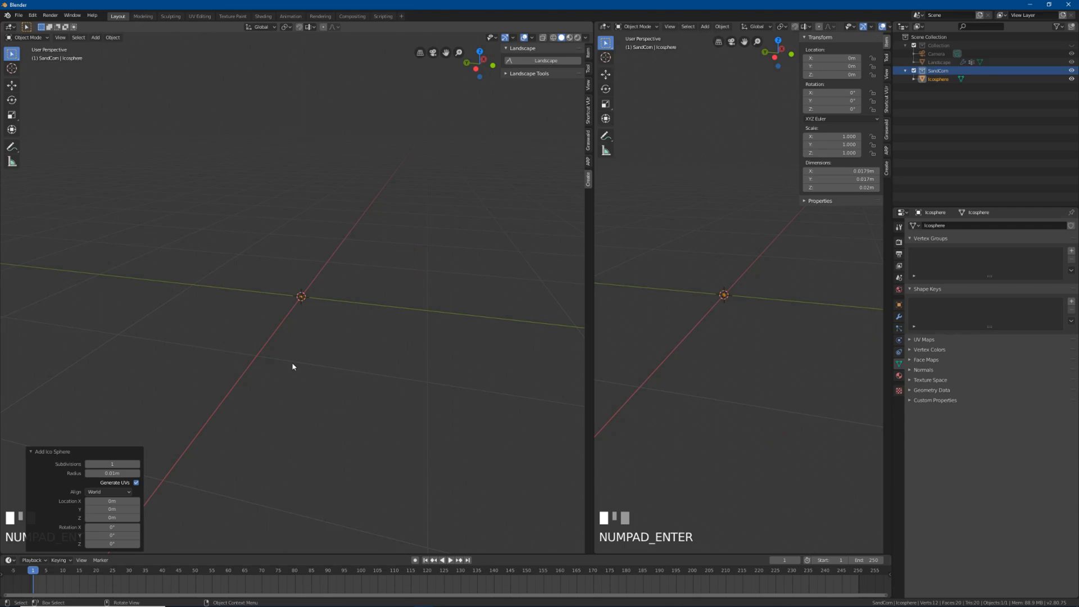
# Step: Frame the tiny ico sphere and enlarge its radius to 0.02 m
pyautogui.press('KP_Decimal')
pyautogui.scroll(-3, 292, 360)
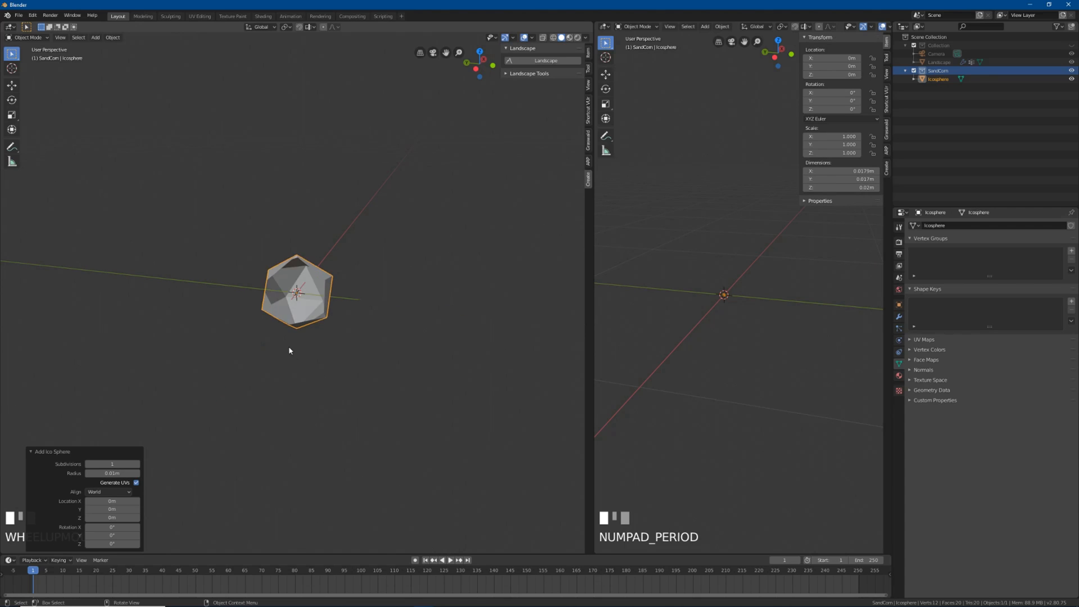
pyautogui.click(111, 474)
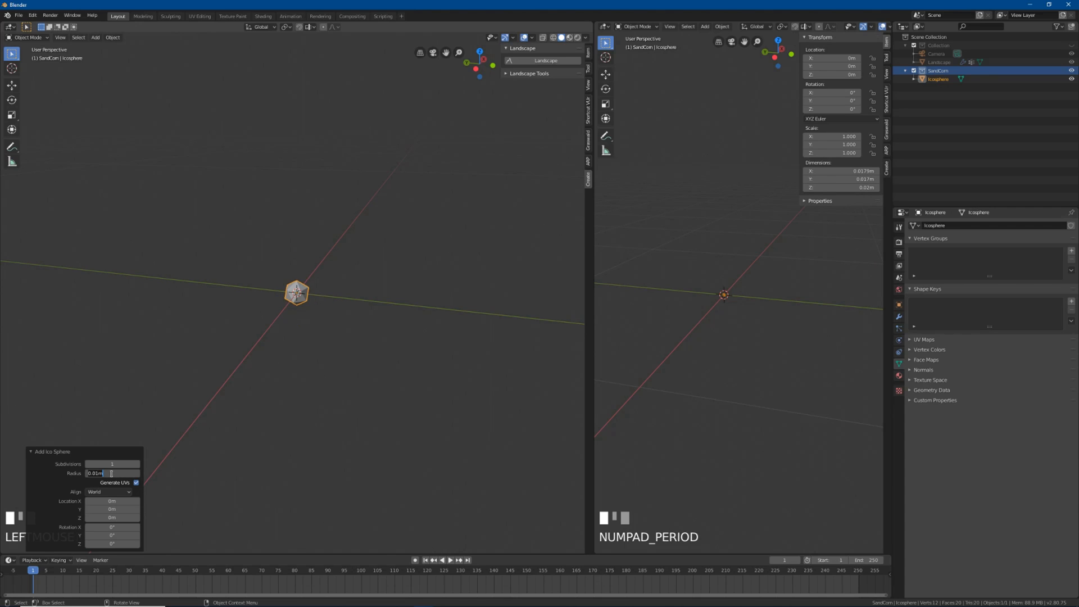
pyautogui.press('KP_Enter')
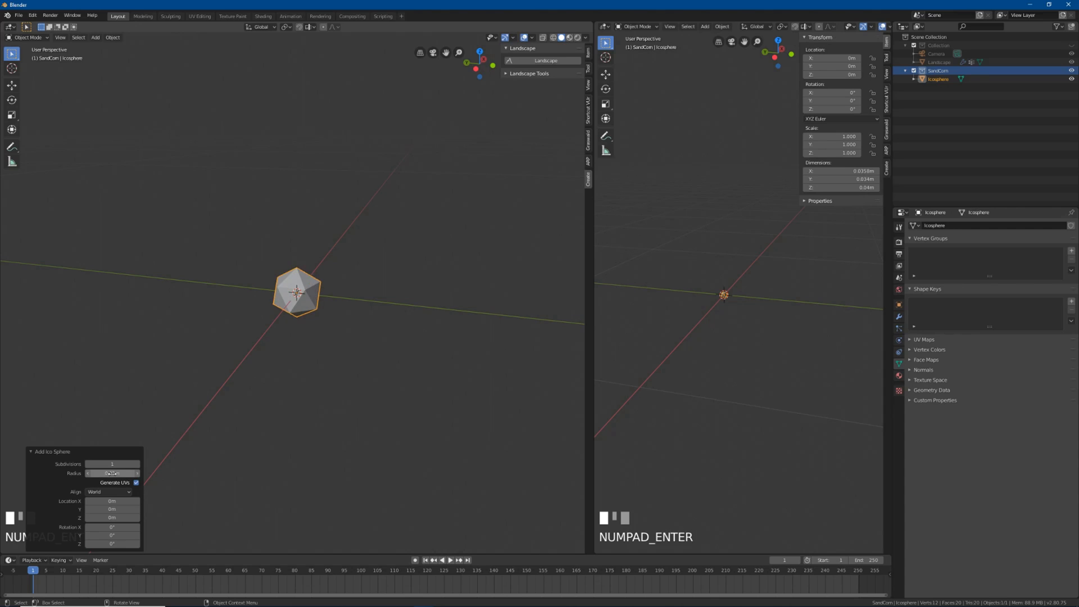
pyautogui.moveTo(328, 260)
pyautogui.mouseDown(button='middle')
pyautogui.moveTo(354, 255)
pyautogui.moveTo(320, 257)
pyautogui.mouseUp(button='middle')
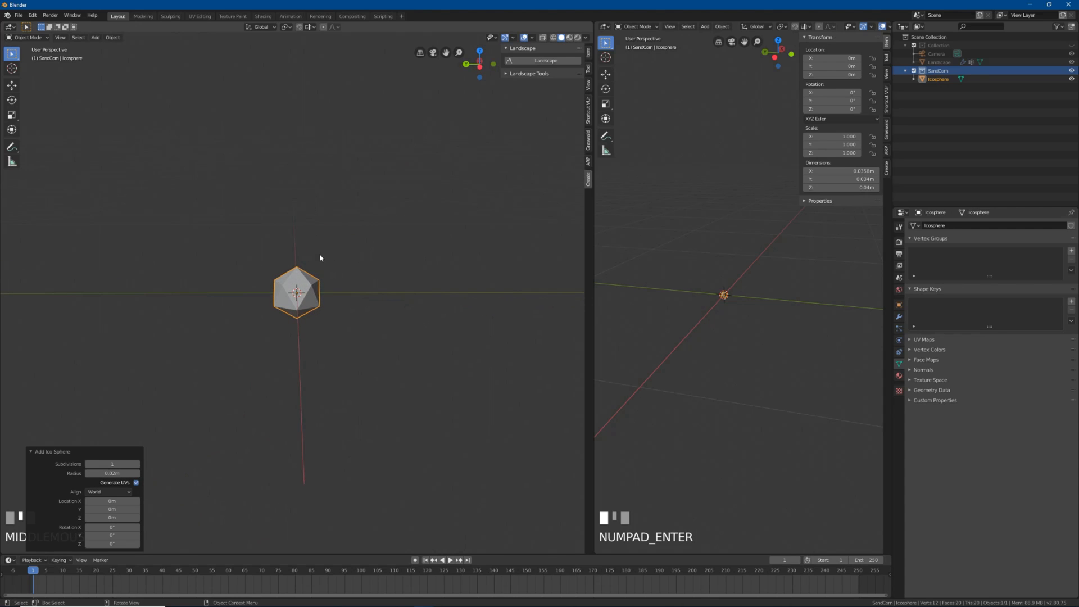
pyautogui.scroll(2, 320, 257)
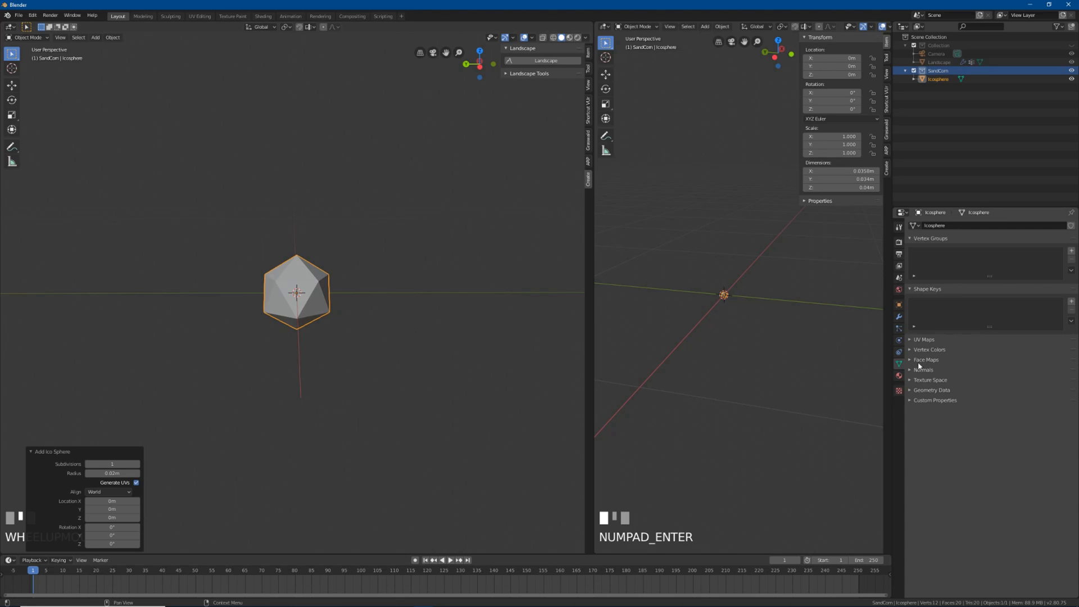
# Step: Add a Subdivision Surface modifier to the ico sphere and apply it
pyautogui.click(900, 318)
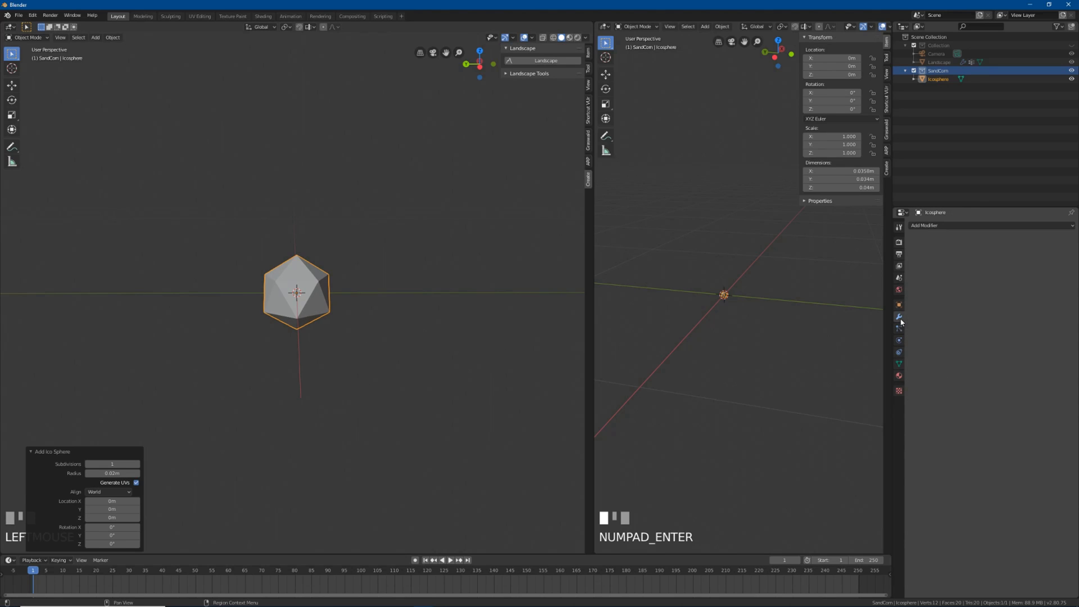
pyautogui.click(962, 225)
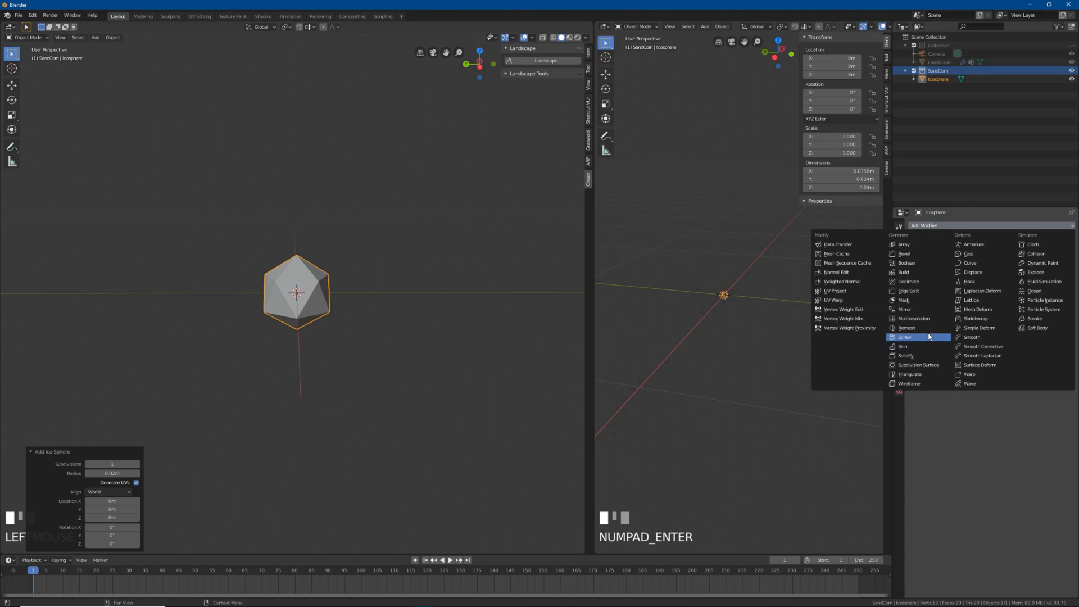
pyautogui.click(928, 370)
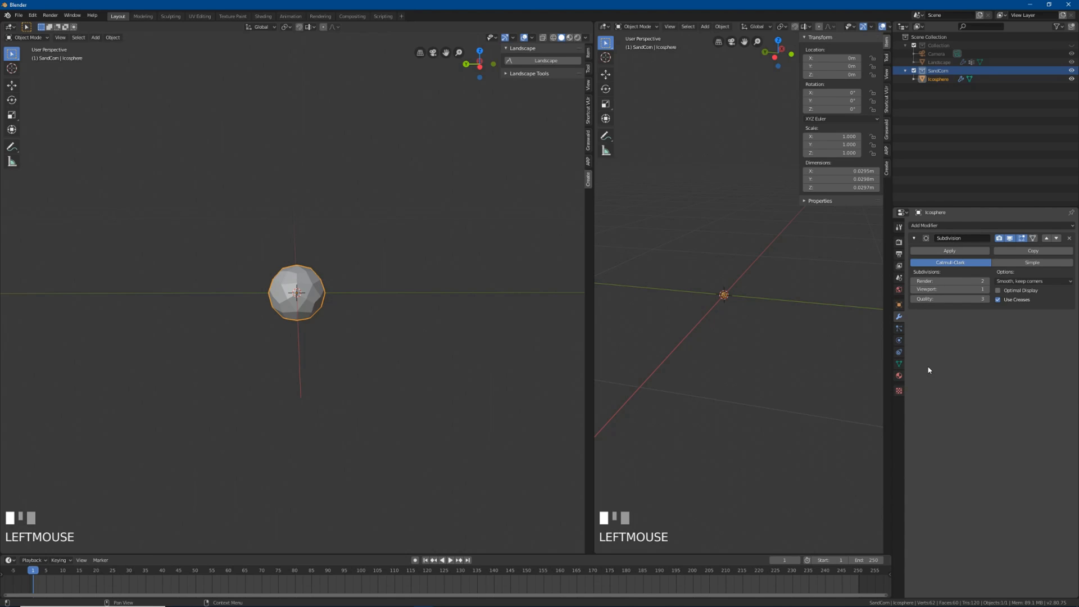
pyautogui.click(914, 282)
pyautogui.click(946, 251)
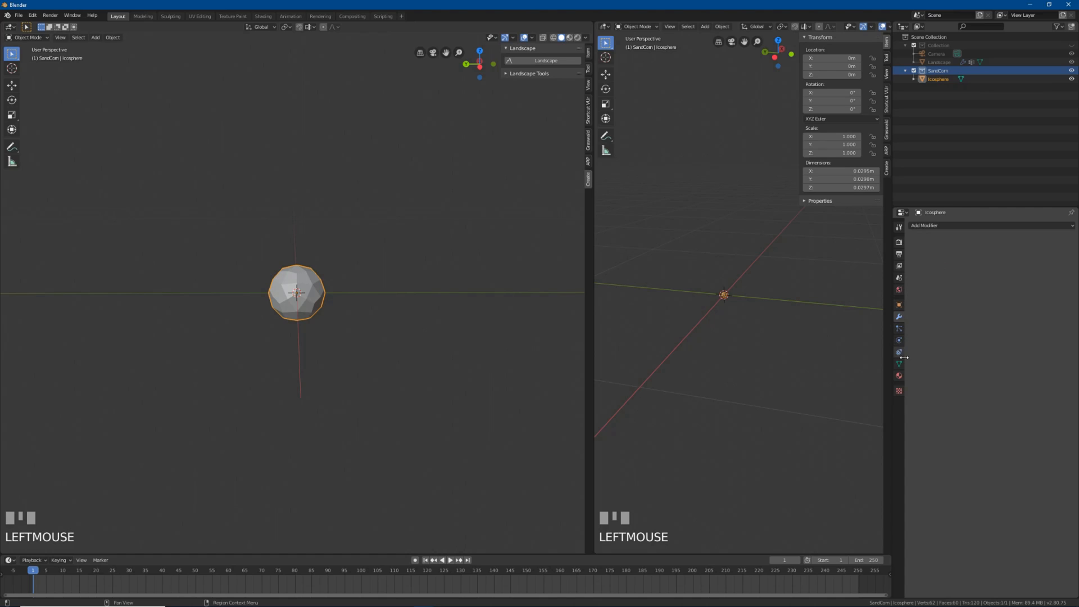
# Step: Shade the ico sphere smooth and add a Decimate modifier to it
pyautogui.rightClick(315, 281)
pyautogui.click(323, 279)
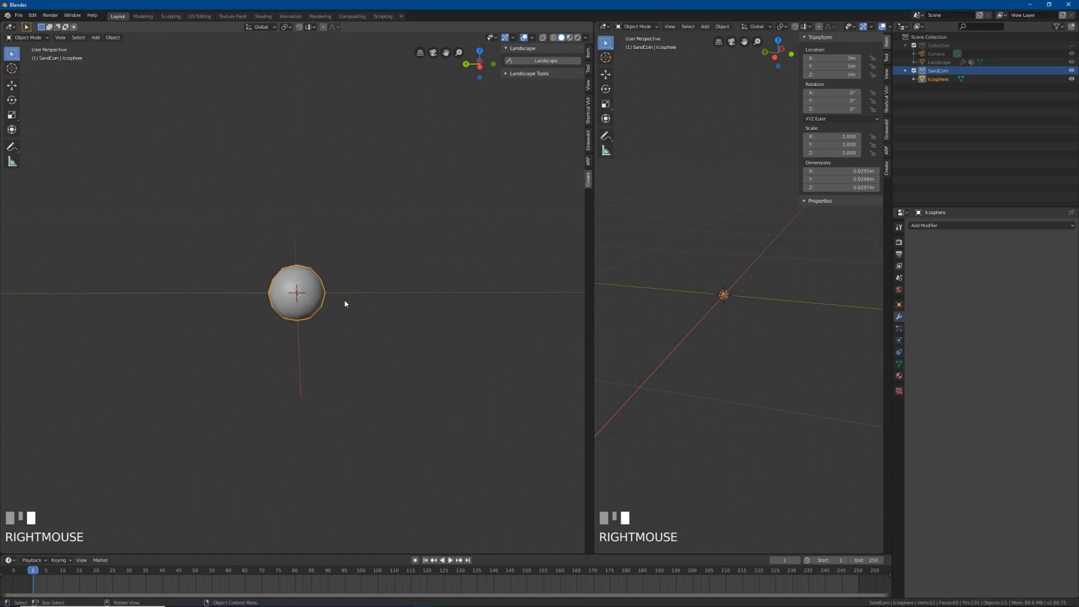
pyautogui.click(942, 225)
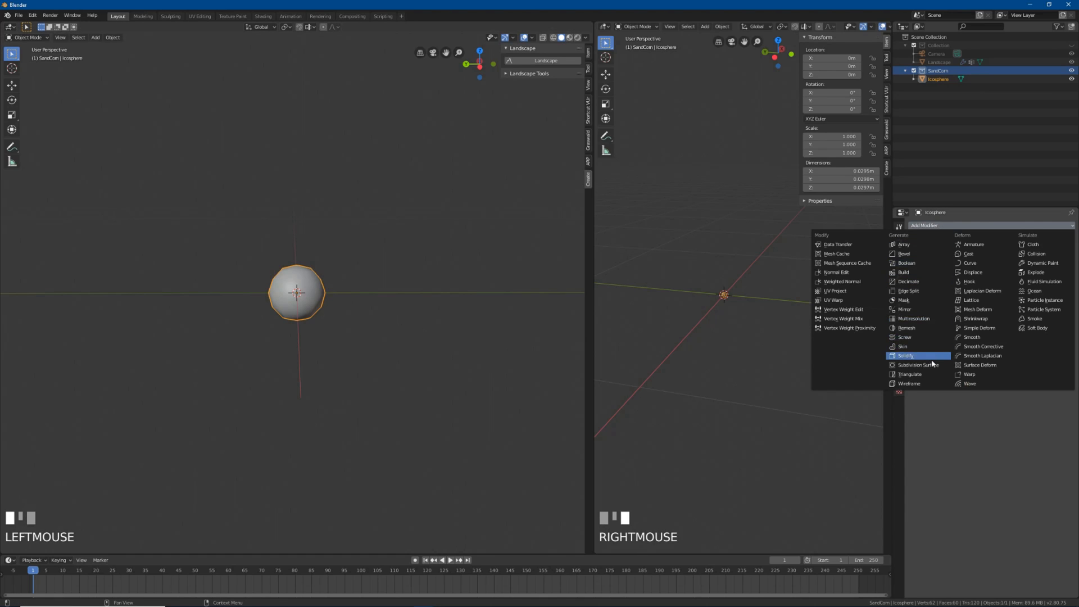
pyautogui.click(928, 282)
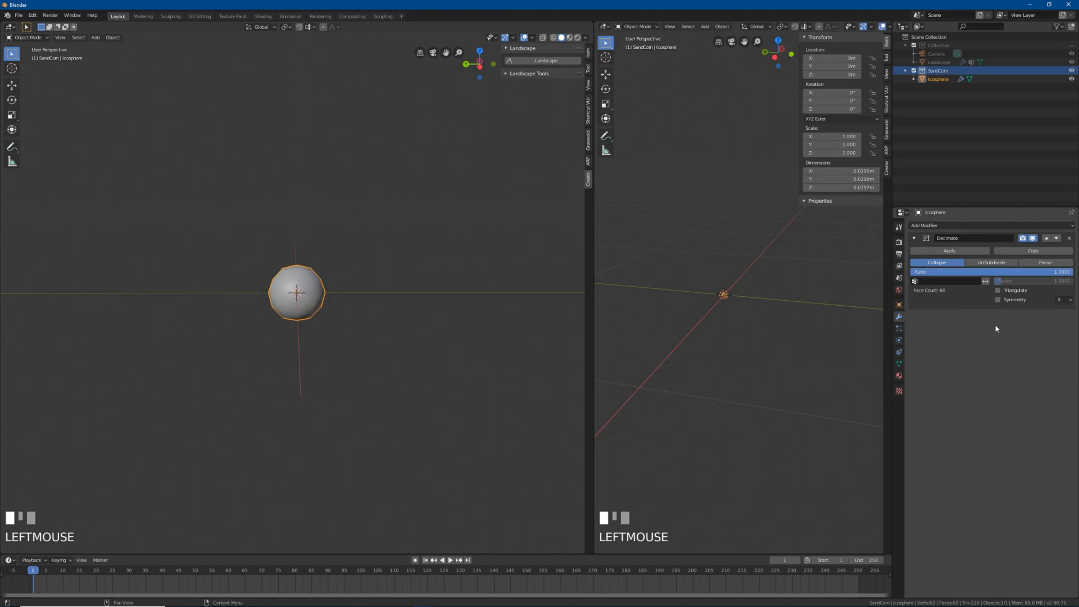
# Step: Create a new material on the ico sphere and name it SandCOL
pyautogui.click(898, 375)
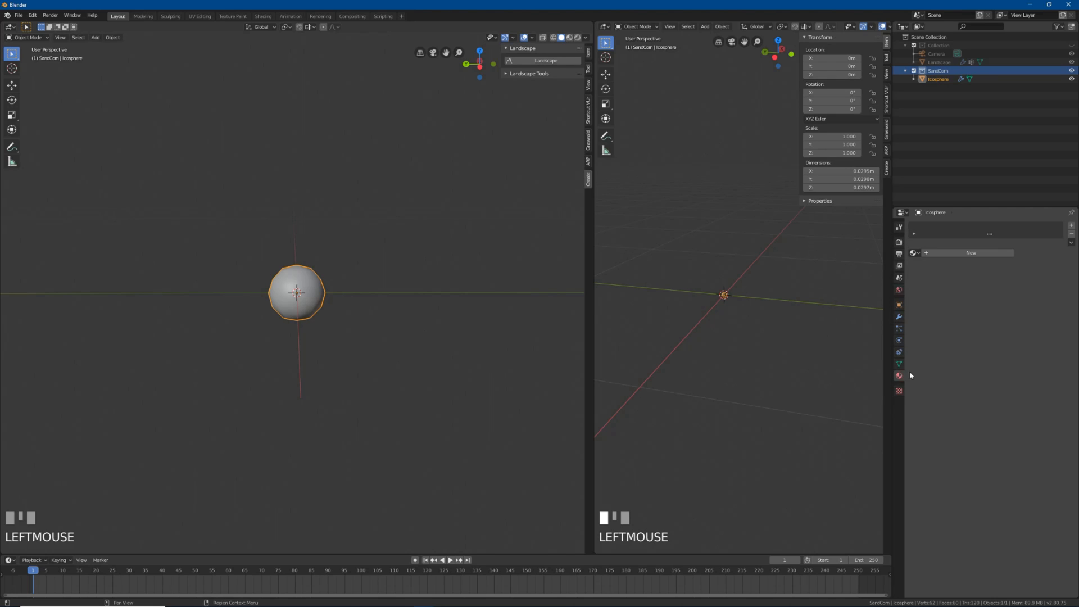
pyautogui.click(955, 253)
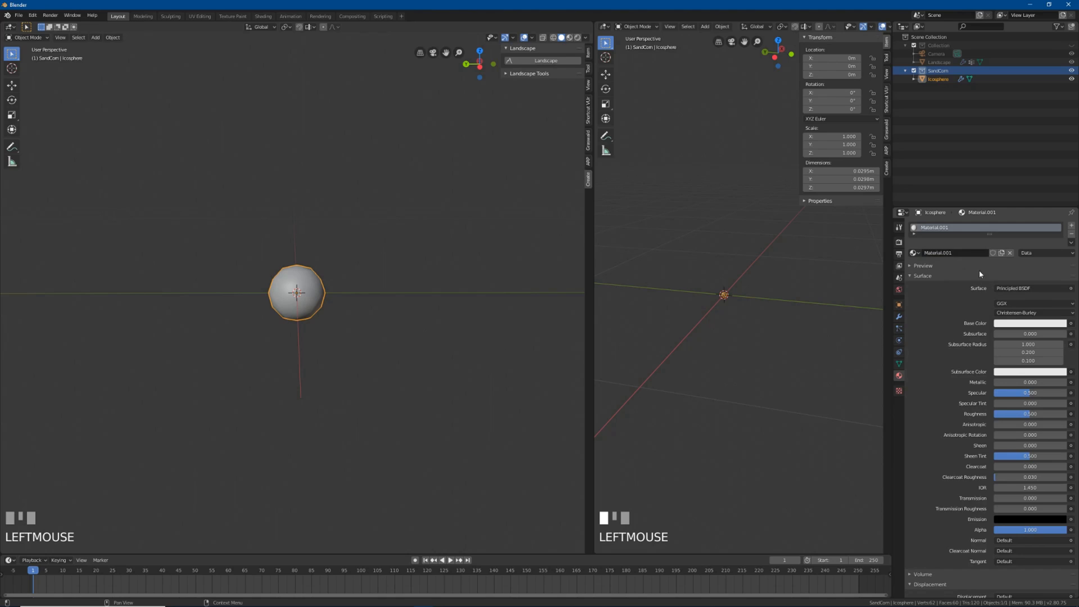
pyautogui.click(964, 252)
pyautogui.write('SandCO')
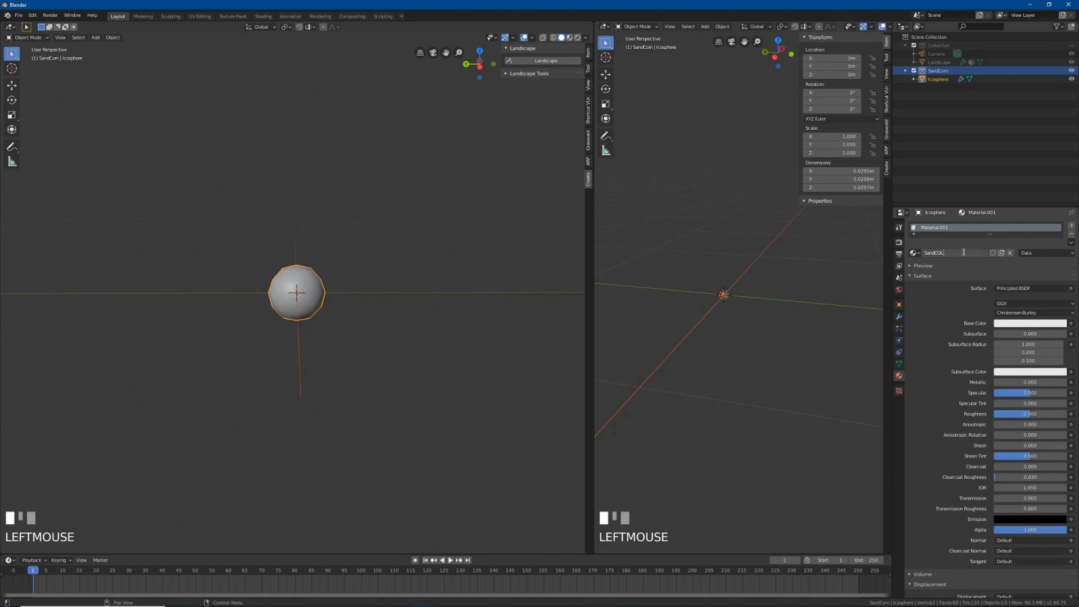
pyautogui.write('L')
pyautogui.press('Return')
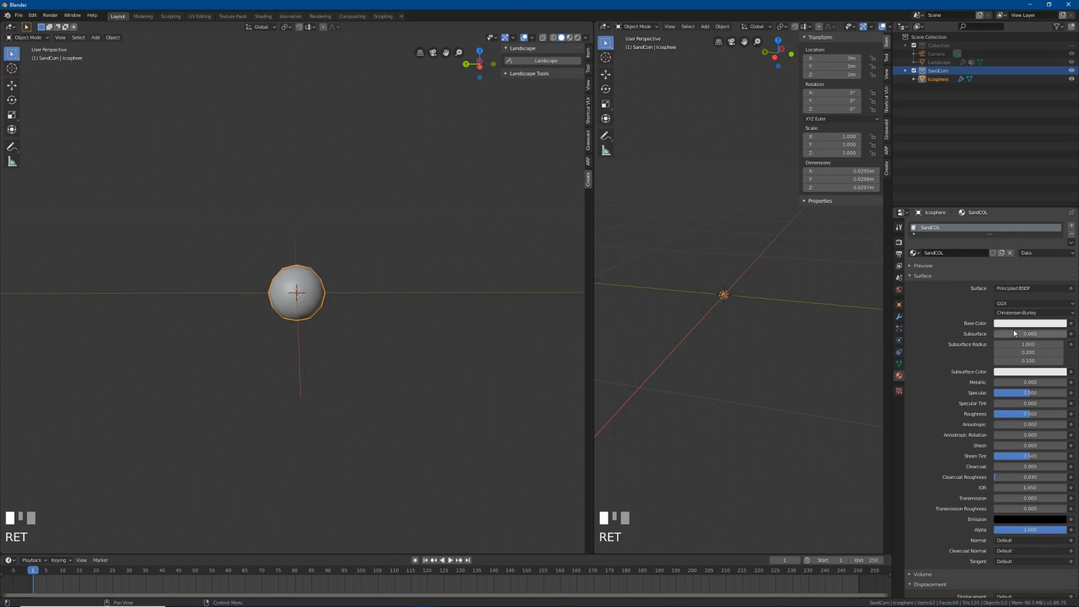
# Step: Give the SandCOL material a light sandy-yellow base color and set its roughness to 1.000
pyautogui.click(1030, 323)
pyautogui.click(1013, 242)
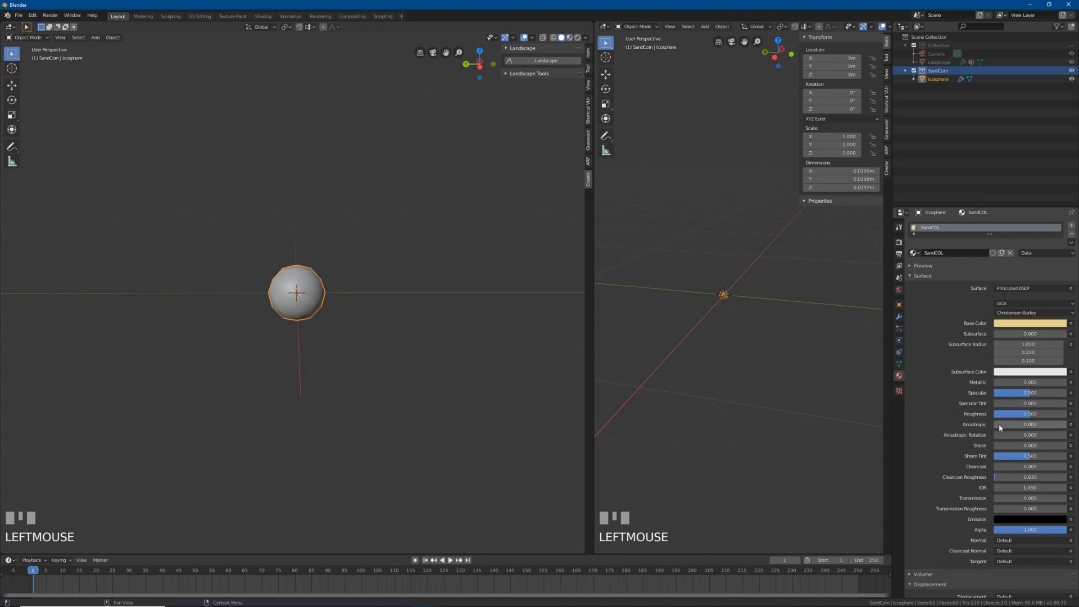
pyautogui.moveTo(1028, 414); pyautogui.dragTo(1065, 414)
pyautogui.scroll(1, 333, 300)
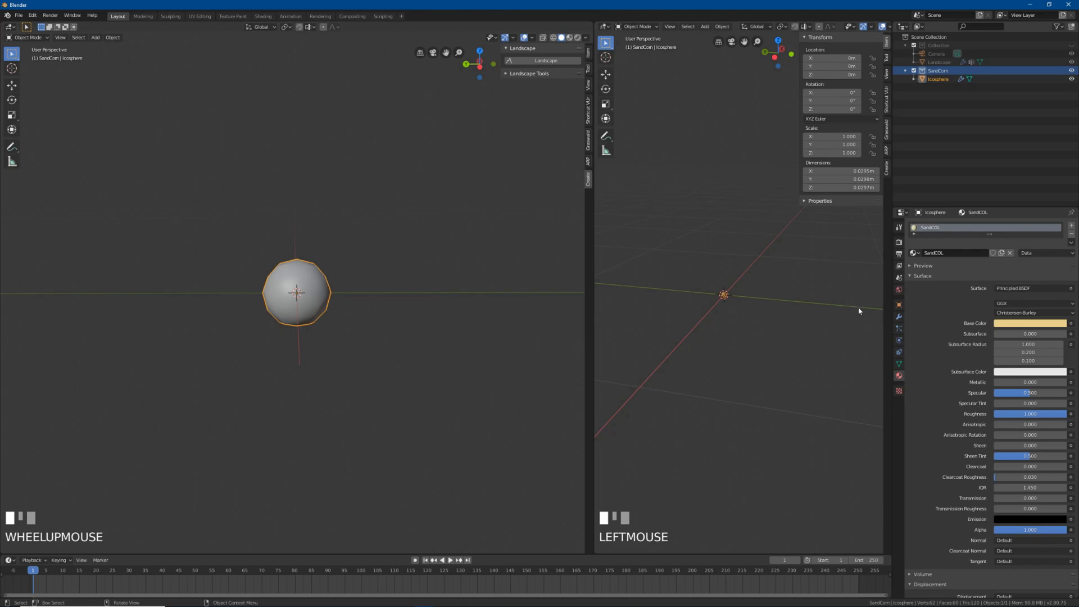
# Step: Reduce the ico sphere's Decimate ratio to 0.2397
pyautogui.click(899, 317)
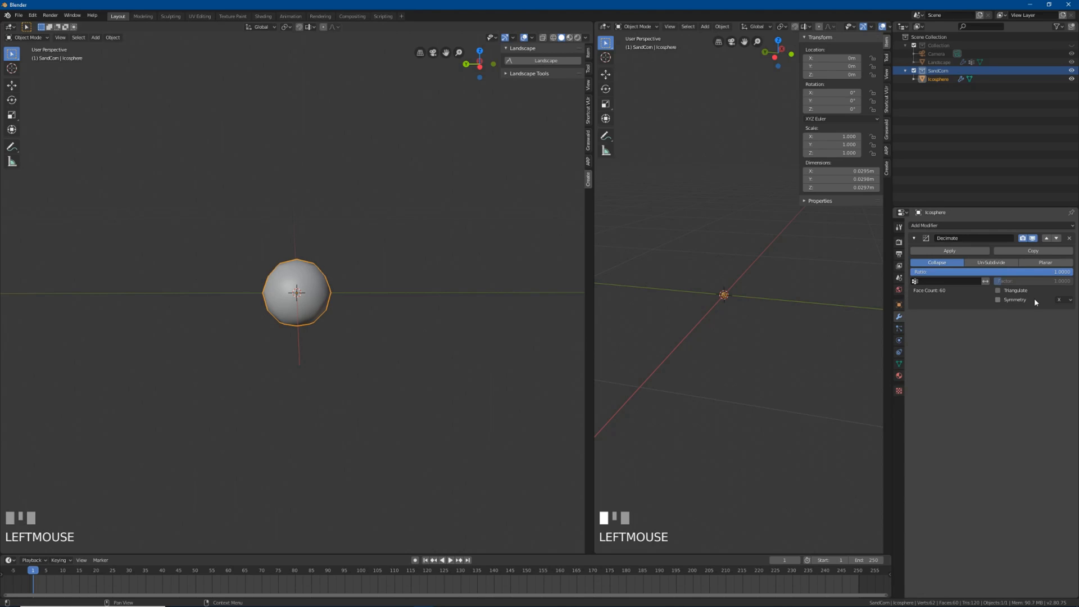
pyautogui.moveTo(1065, 273); pyautogui.dragTo(949, 273)
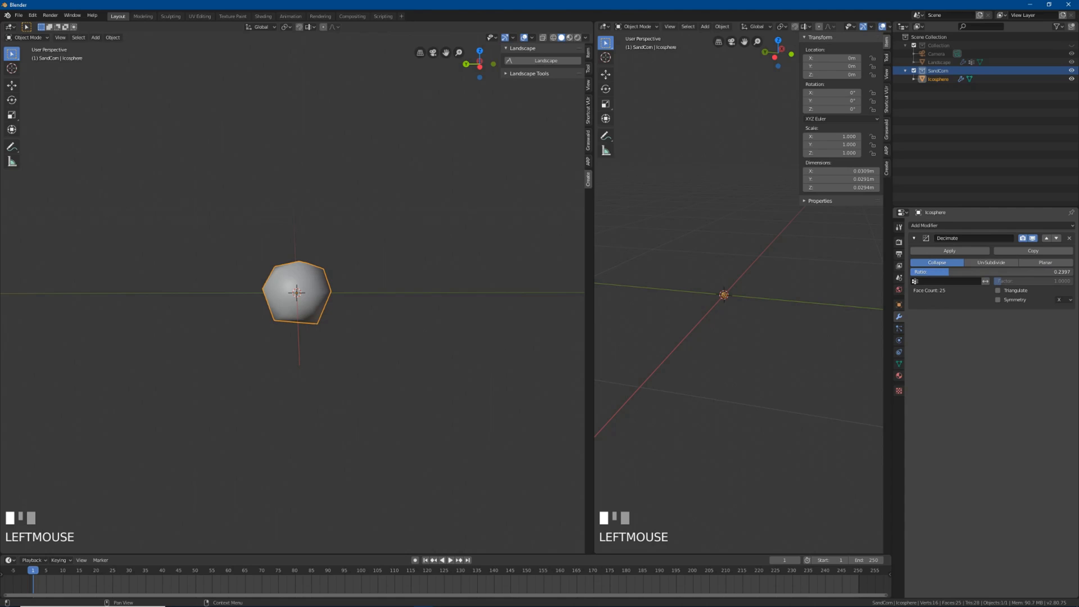
pyautogui.scroll(-1, 387, 306)
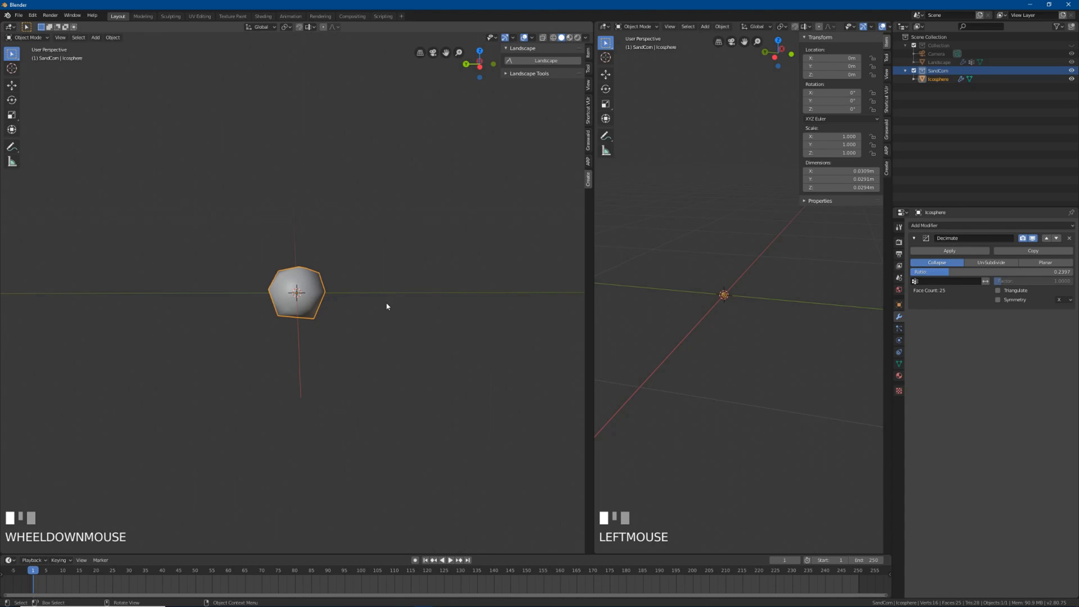
# Step: Duplicate the decimated ico sphere and place the copy about 0.041 m away along the Y axis
pyautogui.press('shift')
pyautogui.hotkey('shift', 'd')
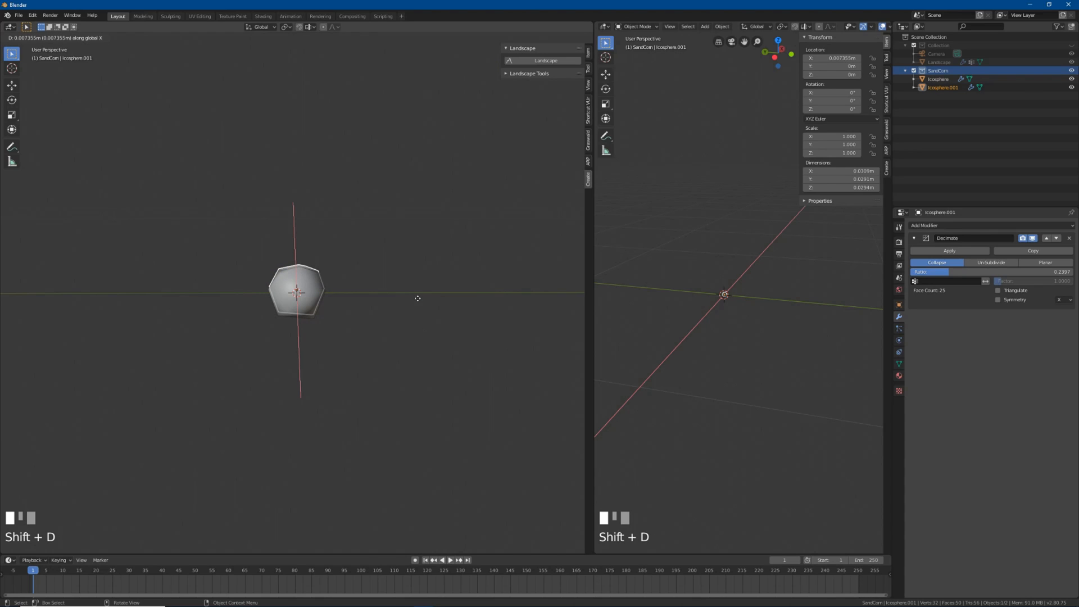
pyautogui.click(479, 291)
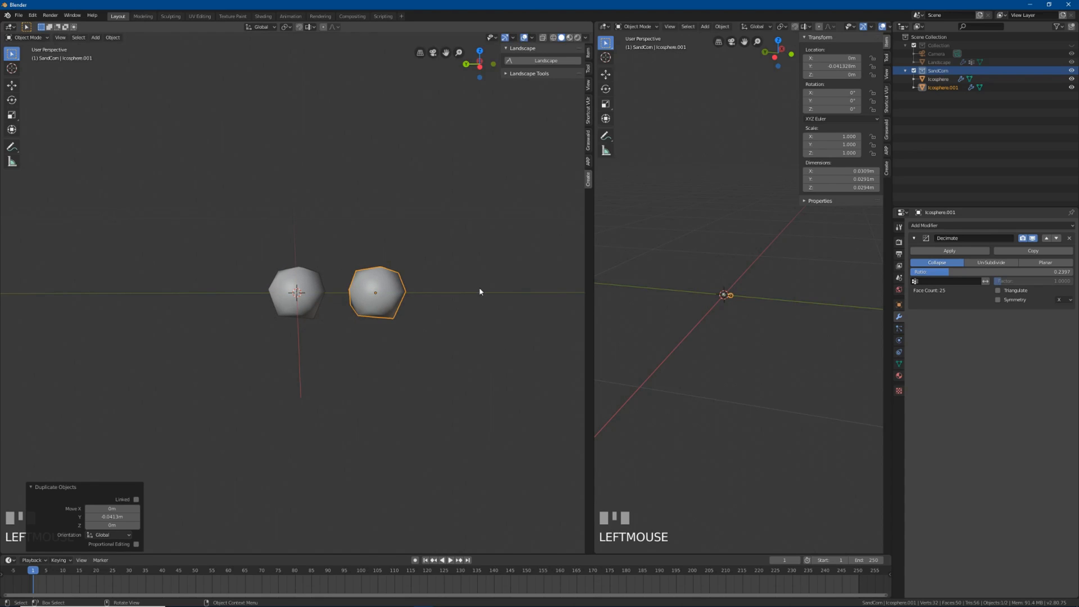
# Step: Switch the viewport to material preview shading and apply the Decimate modifier on the original ico sphere
pyautogui.click(570, 38)
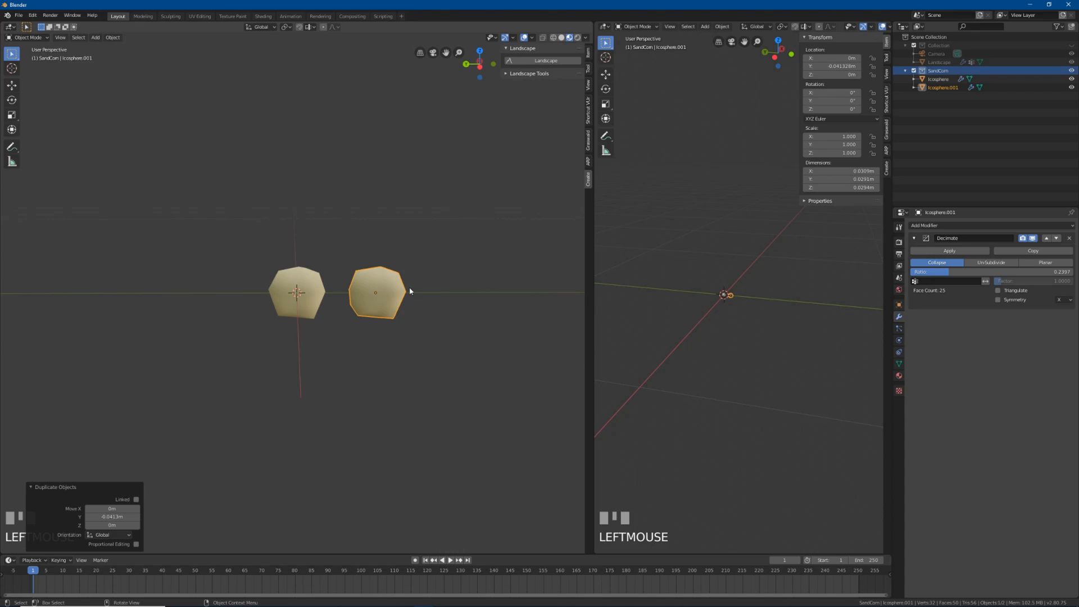
pyautogui.click(318, 297)
pyautogui.click(949, 251)
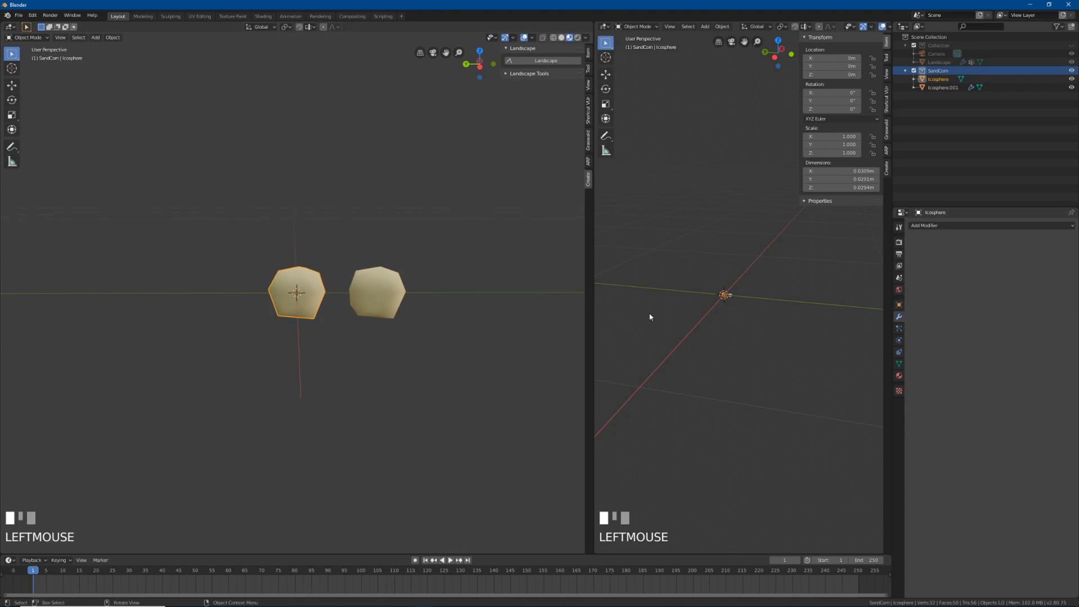
# Step: Stretch the second grain to a Z scale of about 1.334 and set its Decimate ratio to 0.3428
pyautogui.click(390, 301)
pyautogui.moveTo(956, 273); pyautogui.dragTo(981, 273)
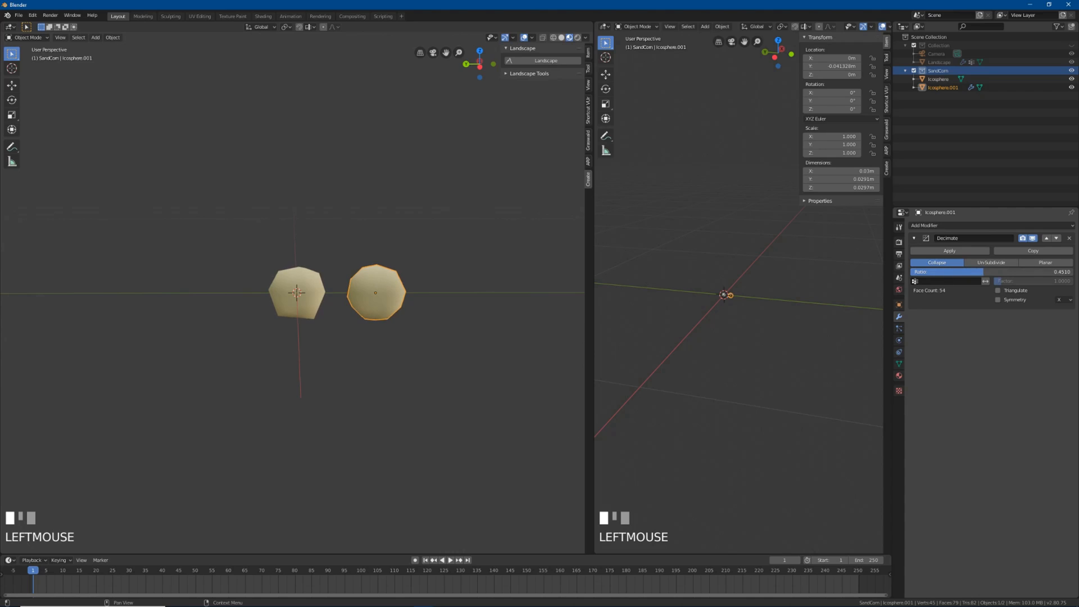
pyautogui.press('s')
pyautogui.press('z')
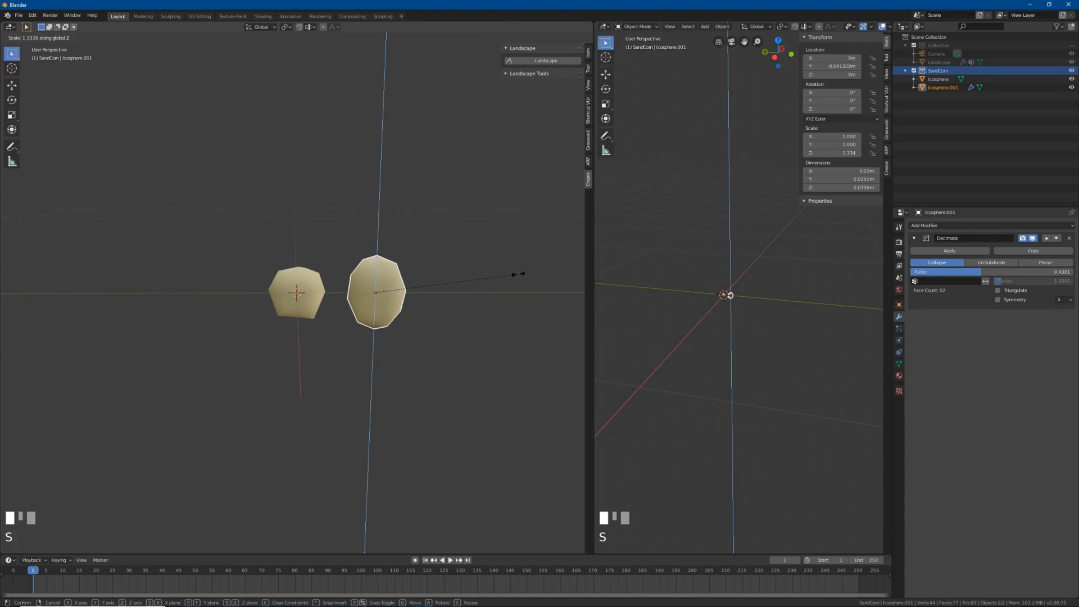
pyautogui.click(518, 274)
pyautogui.moveTo(941, 272); pyautogui.dragTo(929, 272)
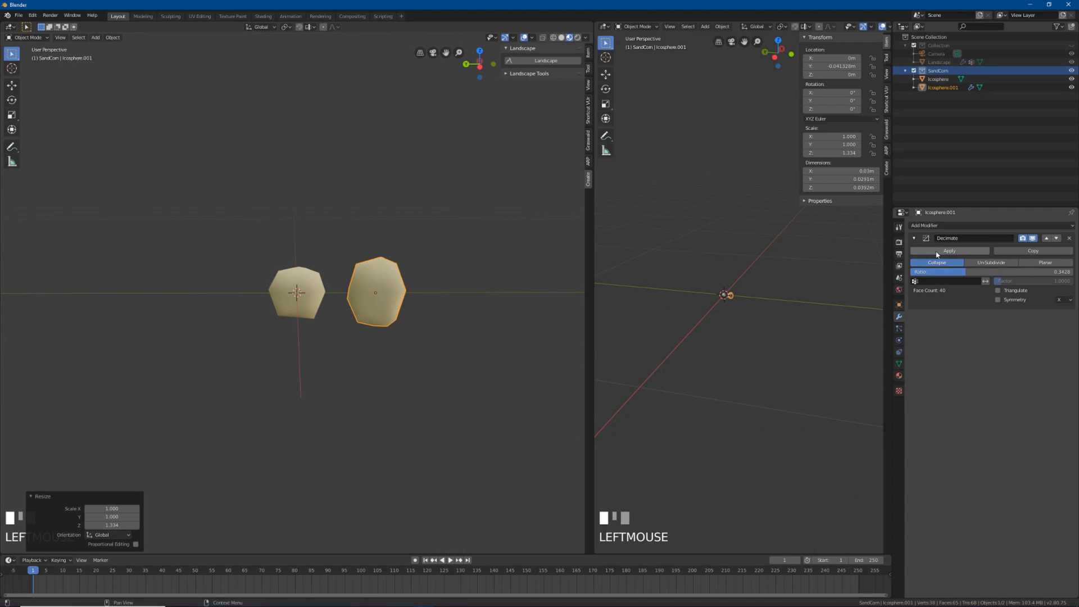
# Step: Give the second grain its own copy of the SandCOL material and darken the base color to a value of 0.700
pyautogui.click(899, 375)
pyautogui.click(1048, 327)
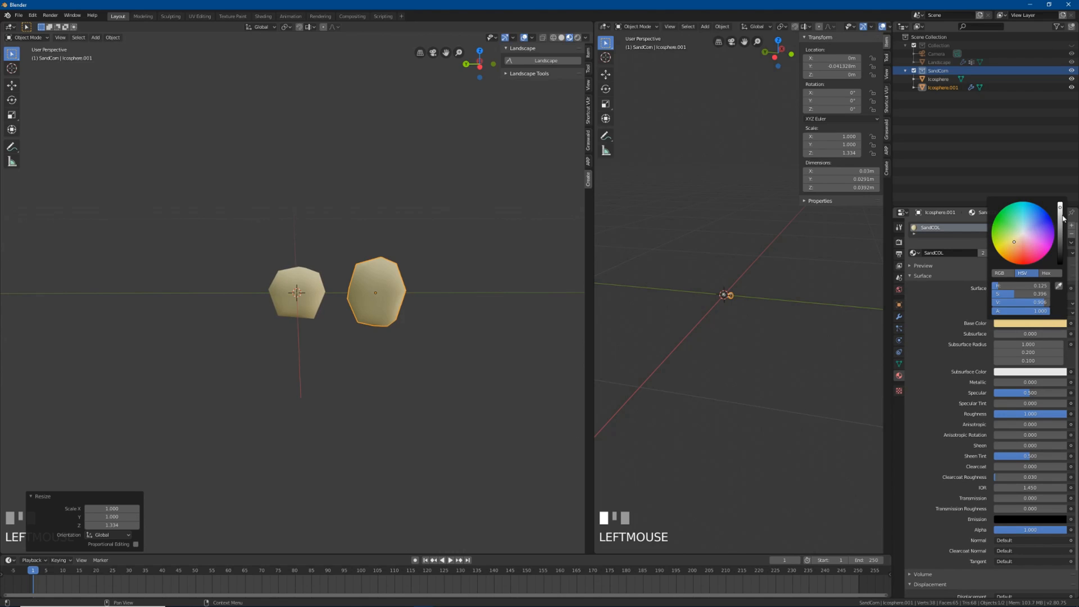
pyautogui.click(983, 253)
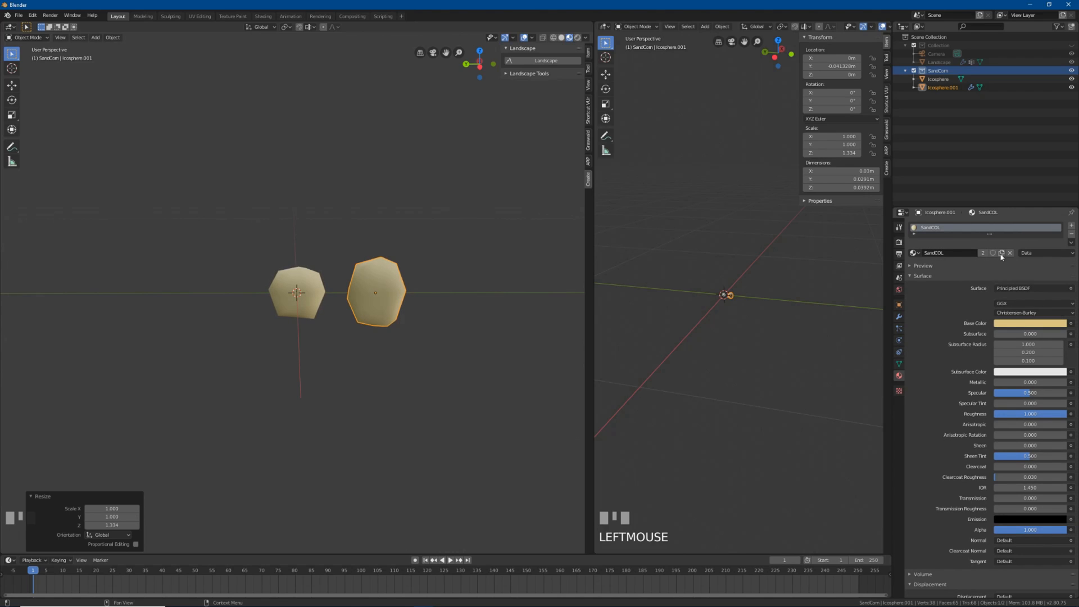
pyautogui.click(1030, 323)
pyautogui.moveTo(1060, 212); pyautogui.dragTo(1060, 220)
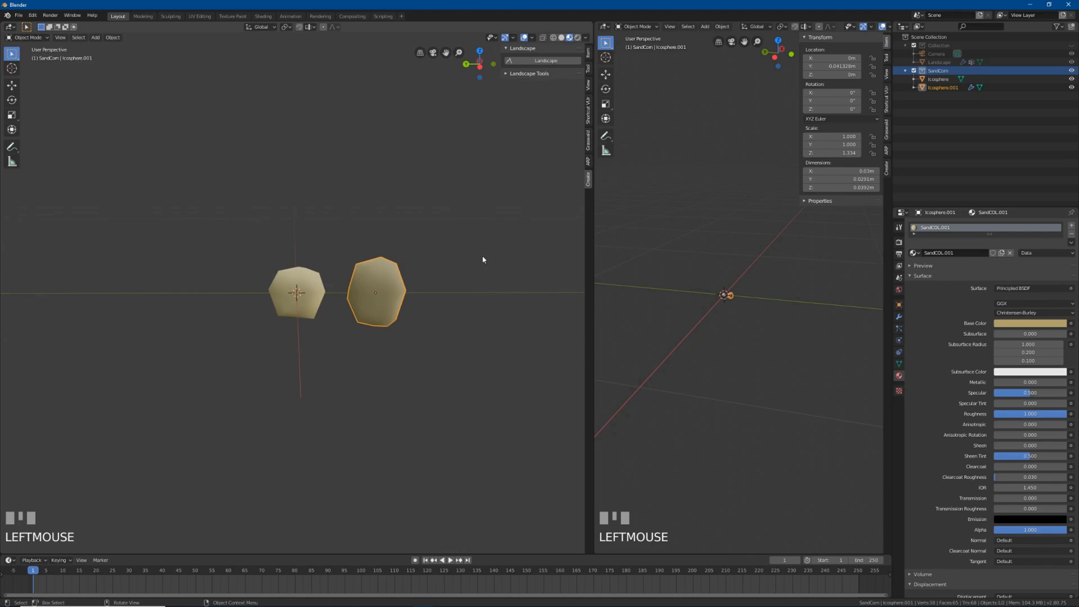
# Step: Duplicate the second grain about 0.052 m upward along Z and flatten the copy along Z by a factor of about 0.662
pyautogui.hotkey('shift', 'd')
pyautogui.press('z')
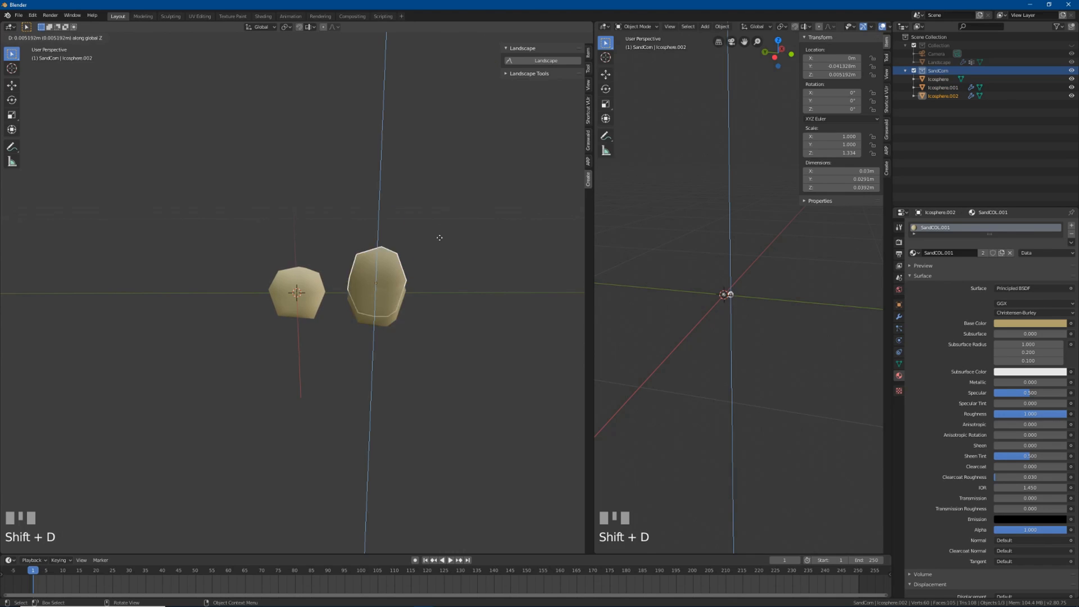
pyautogui.click(440, 185)
pyautogui.press('s')
pyautogui.press('z')
pyautogui.click(446, 201)
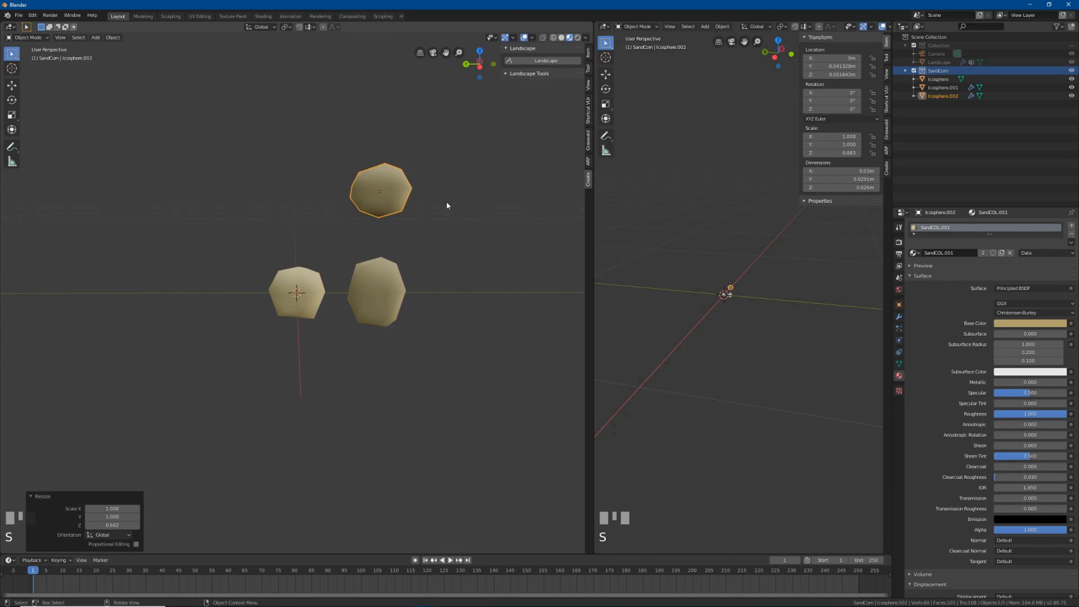
# Step: Give the flattened grain its own material copy with a nearly black base color, metallic 1.000 and roughness 0.000
pyautogui.click(899, 318)
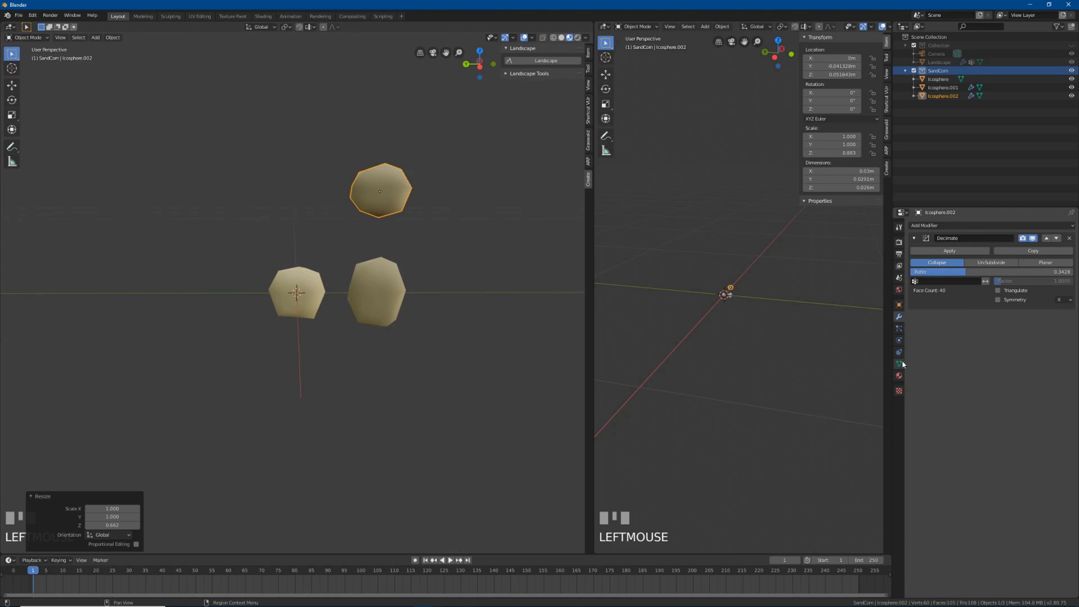
pyautogui.click(899, 365)
pyautogui.click(899, 375)
pyautogui.click(1029, 324)
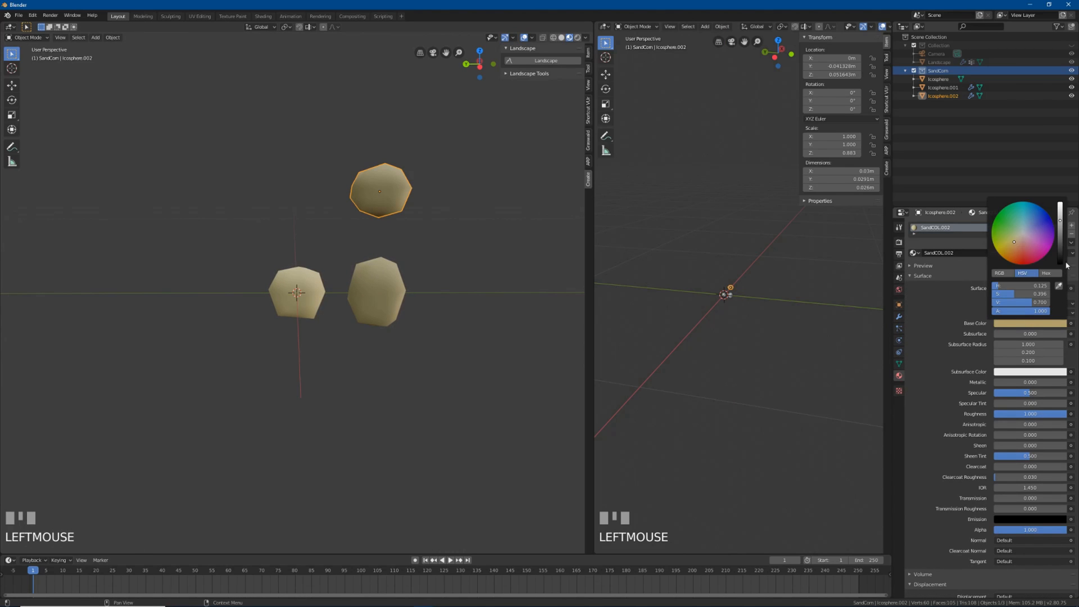
pyautogui.click(1063, 258)
pyautogui.moveTo(1029, 382); pyautogui.dragTo(1066, 382)
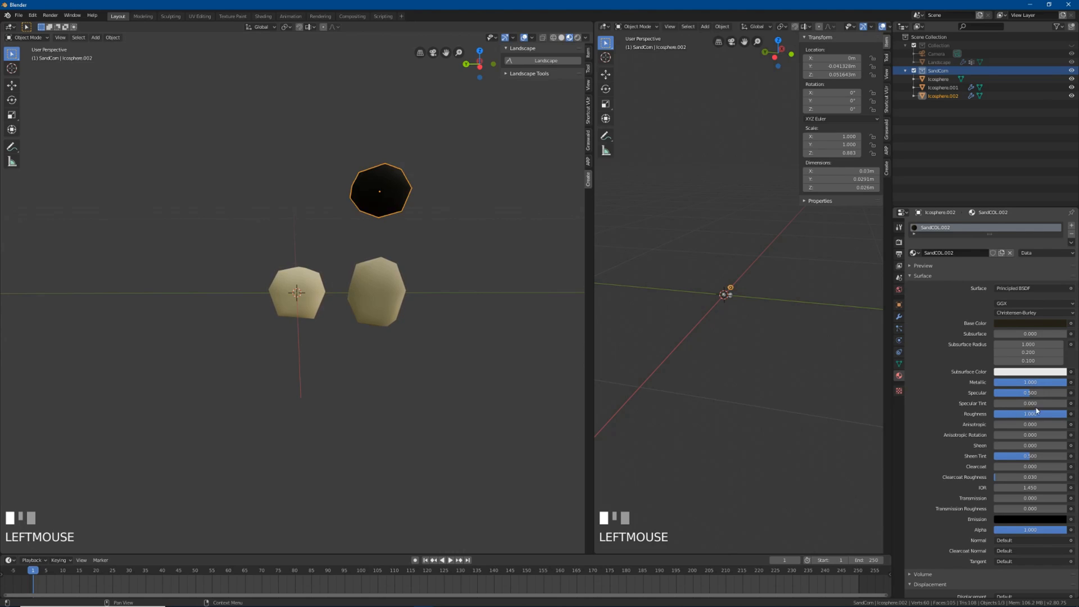
pyautogui.moveTo(1045, 414); pyautogui.dragTo(995, 414)
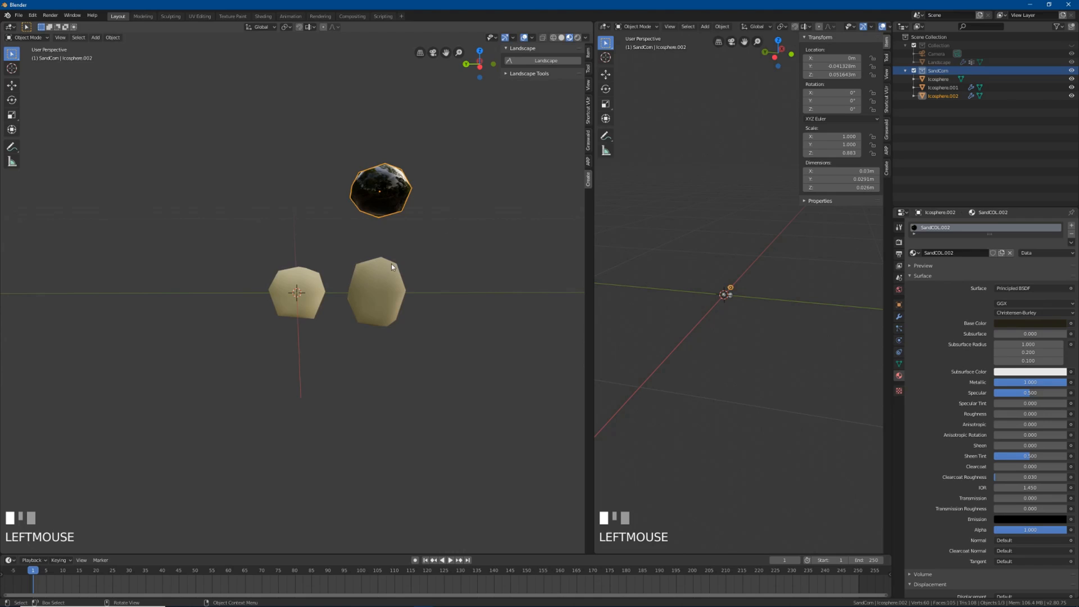
# Step: Duplicate the stretched grain about 0.055 m up along Z and shift the copy about 0.043 m along Y, above the original grain
pyautogui.click(304, 292)
pyautogui.click(382, 292)
pyautogui.hotkey('shift', 'd')
pyautogui.press('z')
pyautogui.click(365, 193)
pyautogui.press('g')
pyautogui.press('x')
pyautogui.press('y')
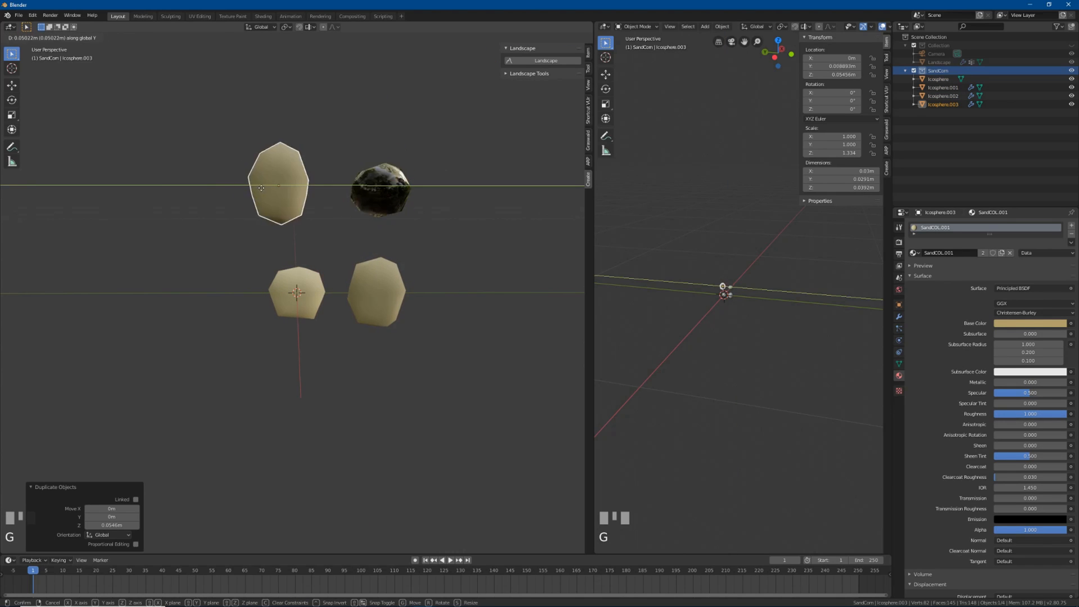
pyautogui.click(183, 185)
# Step: Set the new grain's Decimate ratio to 0.1469 and give it its own material copy with base color hue 0.120 and saturation 0.547
pyautogui.click(899, 316)
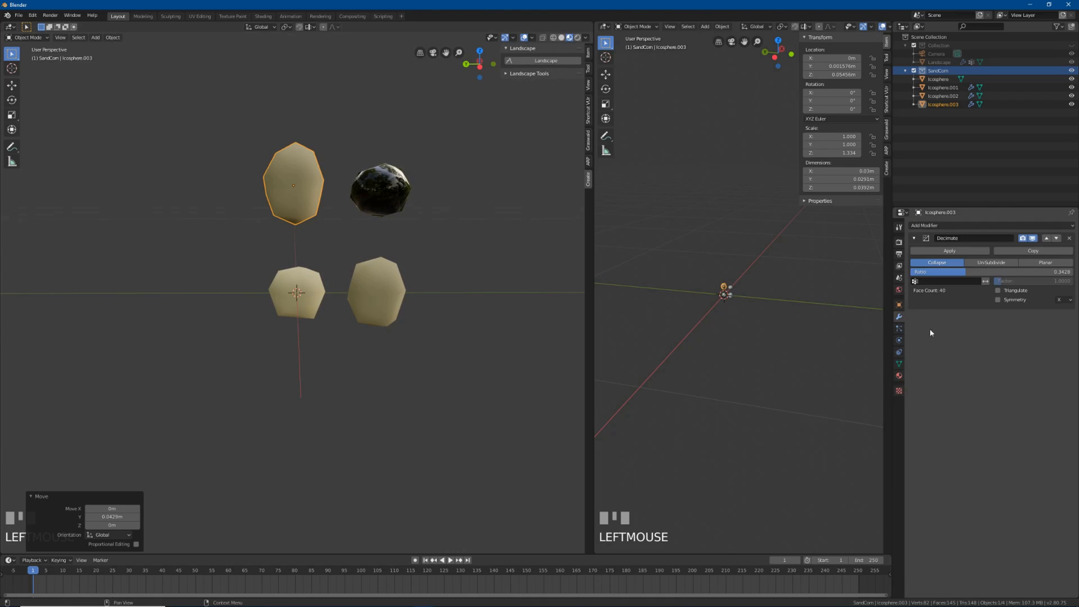
pyautogui.moveTo(992, 273); pyautogui.dragTo(960, 273)
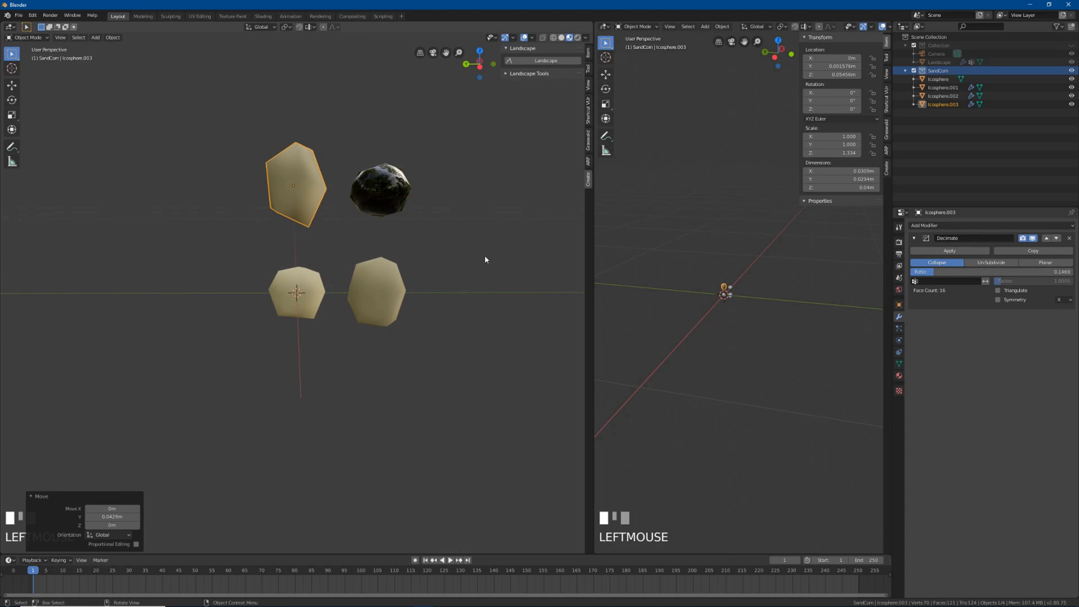
pyautogui.click(899, 375)
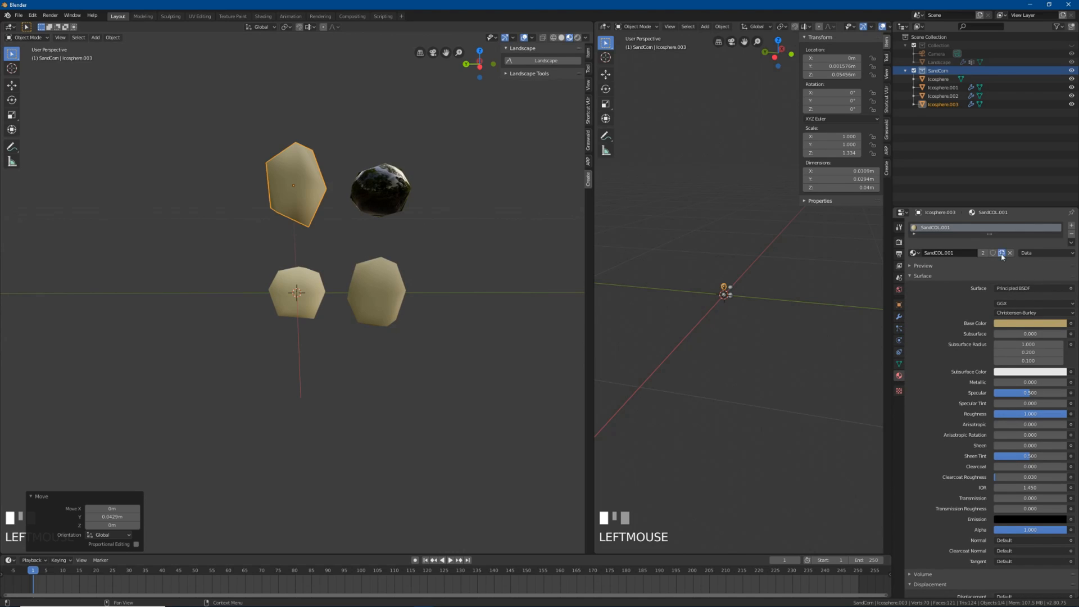
pyautogui.click(1002, 256)
pyautogui.click(1030, 323)
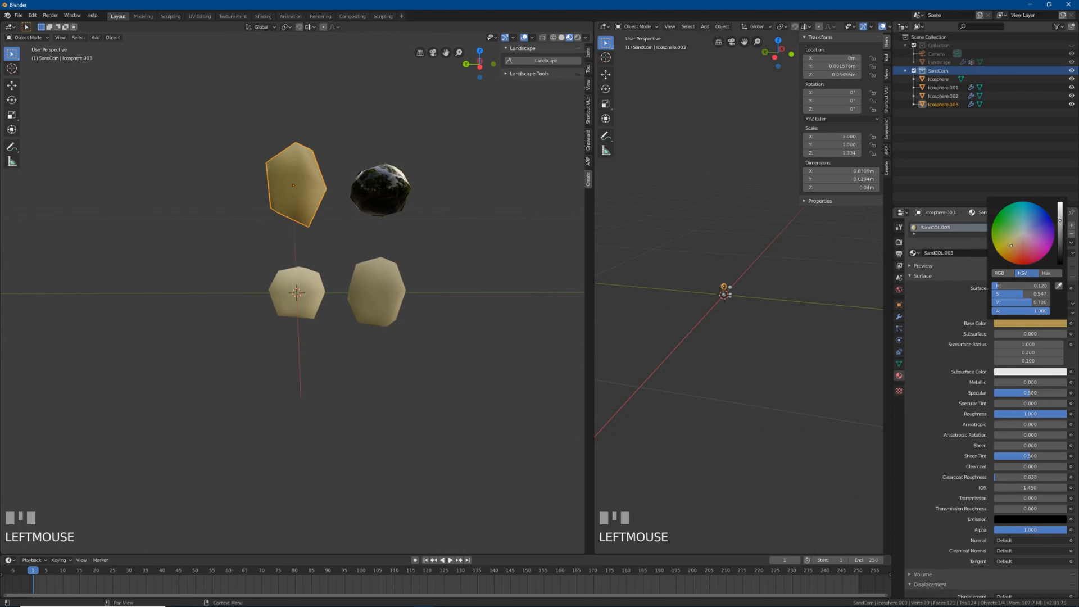
# Step: Duplicate the golden grain about 0.044 m along Y and flatten the copy to a Z scale of about 0.922
pyautogui.scroll(-3, 442, 255)
pyautogui.keyDown('shift'); pyautogui.moveTo(311, 217); pyautogui.dragTo(410, 222, button='middle'); pyautogui.keyUp('shift')
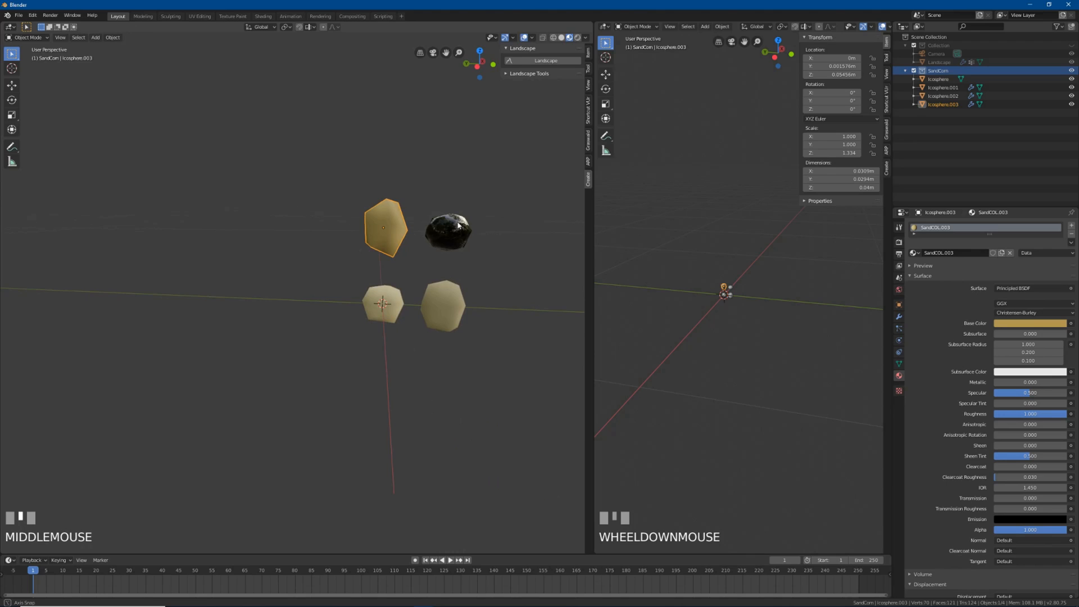
pyautogui.hotkey('shift', 'd')
pyautogui.click(462, 221)
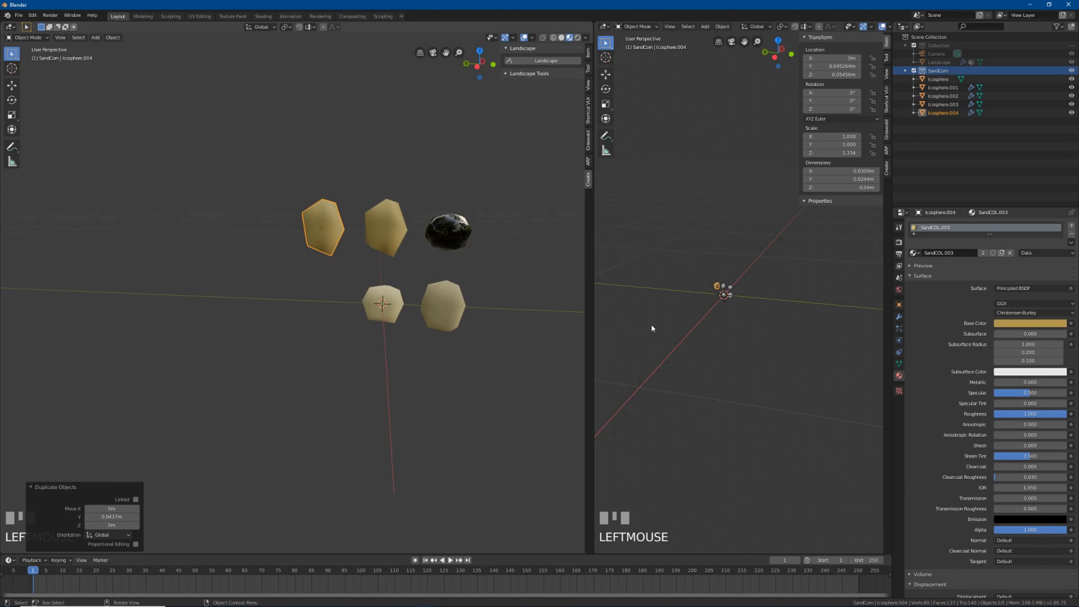
pyautogui.press('s')
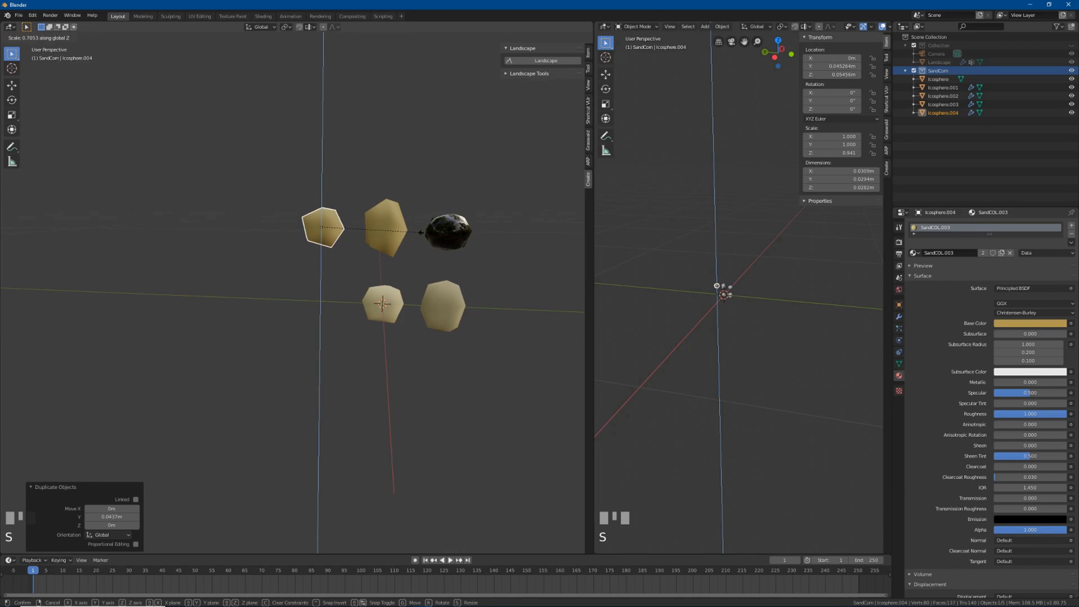
pyautogui.click(427, 239)
# Step: Give the flattened copy its own material with a very pale cream base color and roughness 0.000
pyautogui.click(983, 253)
pyautogui.click(1021, 325)
pyautogui.moveTo(1039, 243); pyautogui.dragTo(1021, 239)
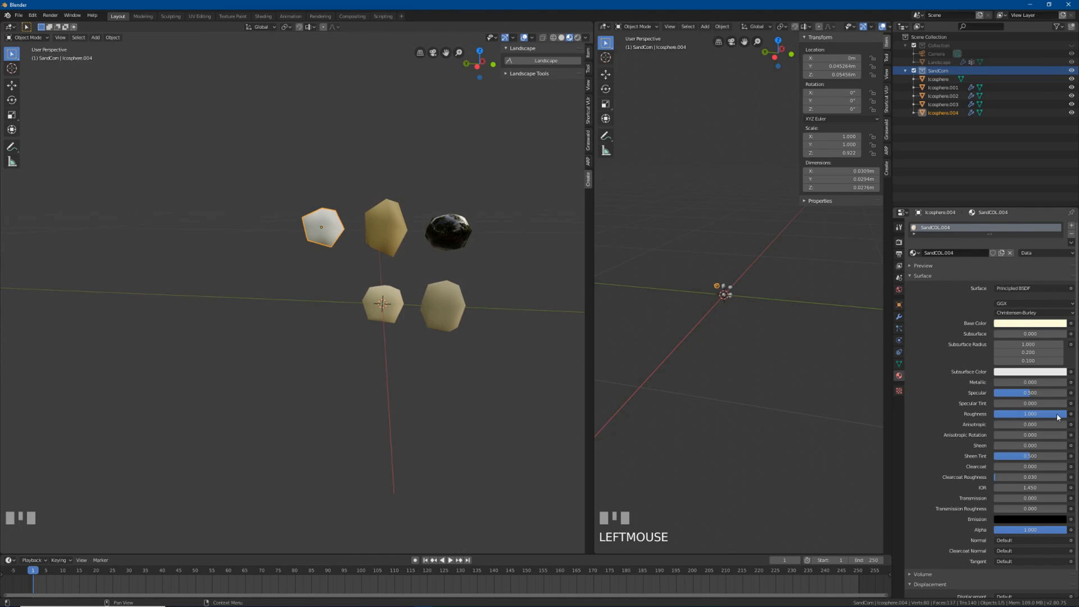
pyautogui.moveTo(1029, 413); pyautogui.dragTo(995, 413)
# Step: Duplicate the golden grain about 0.048 m along Y and move the copy about 0.047 m down along Z, below the pale grain
pyautogui.scroll(1, 429, 267)
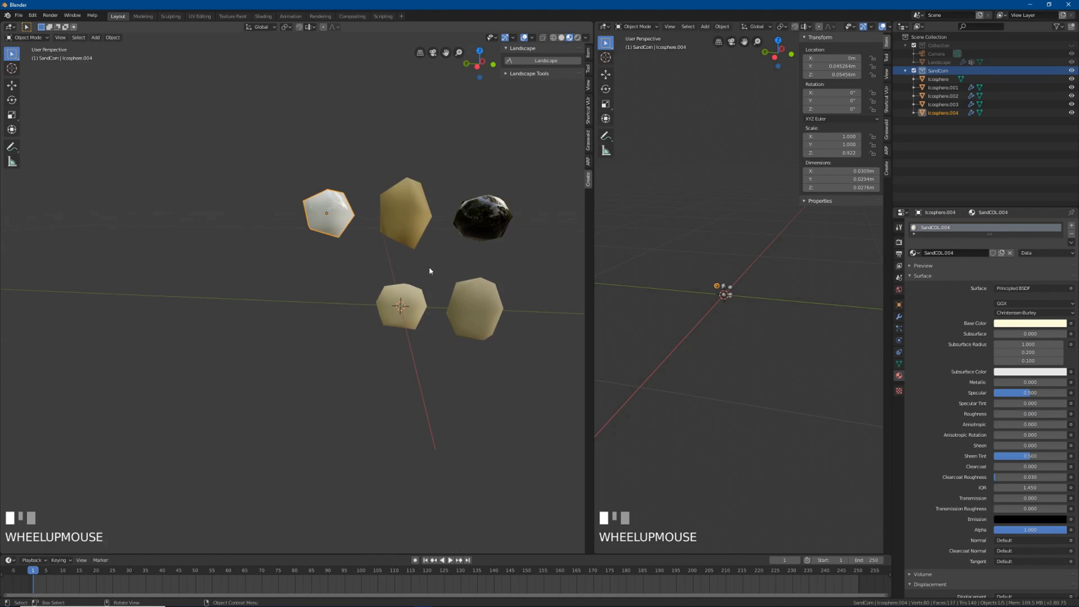
pyautogui.click(404, 214)
pyautogui.hotkey('shift', 'd')
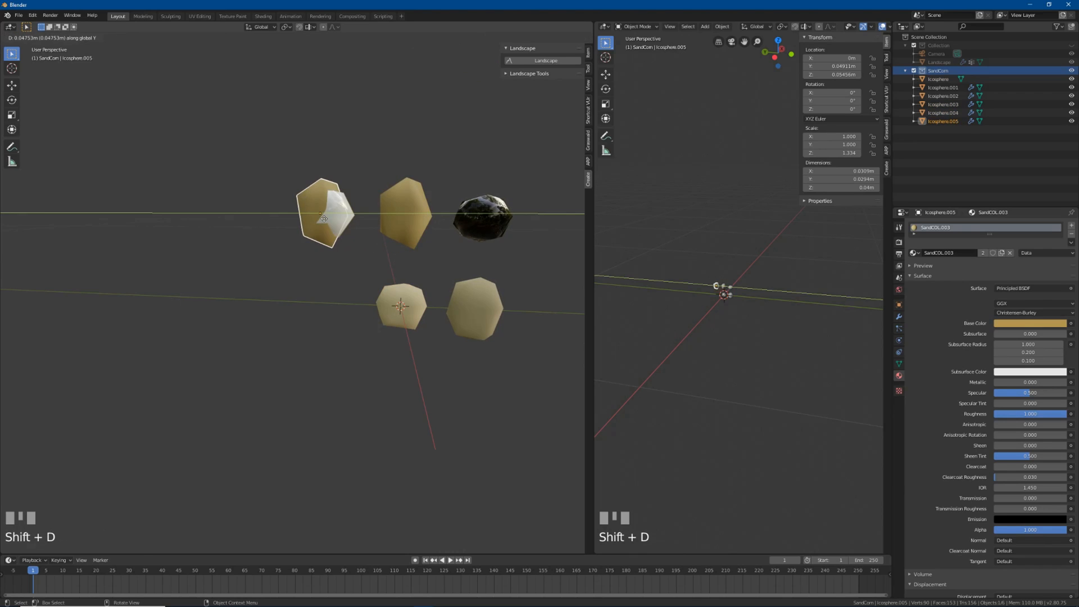
pyautogui.click(321, 225)
pyautogui.press('g')
pyautogui.click(326, 296)
# Step: Scale the lower golden copy along Z by a factor of 0.900
pyautogui.scroll(1, 382, 274)
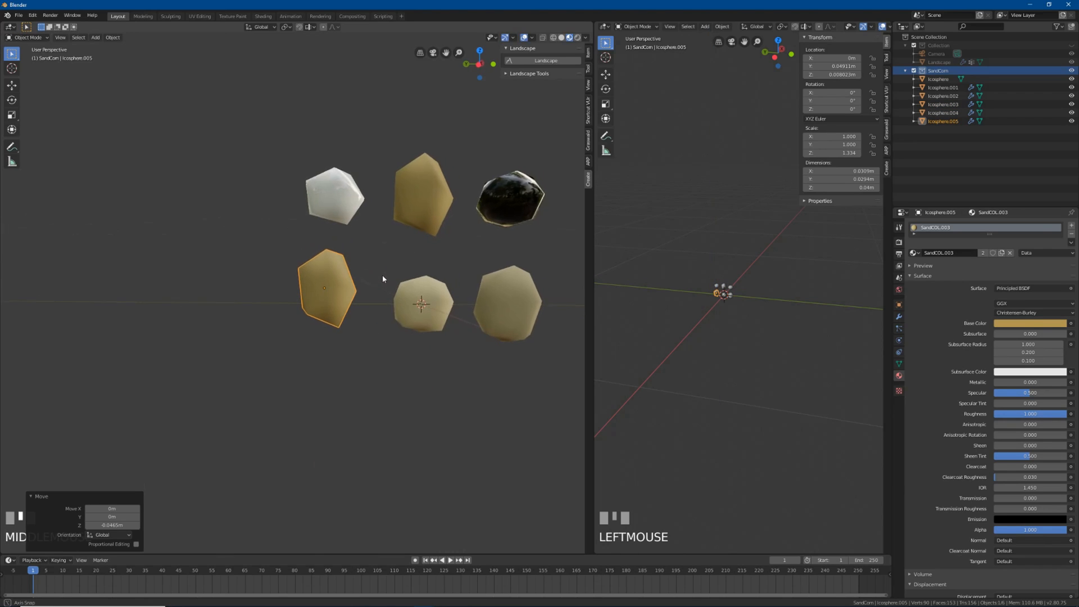
pyautogui.press('s')
pyautogui.press('z')
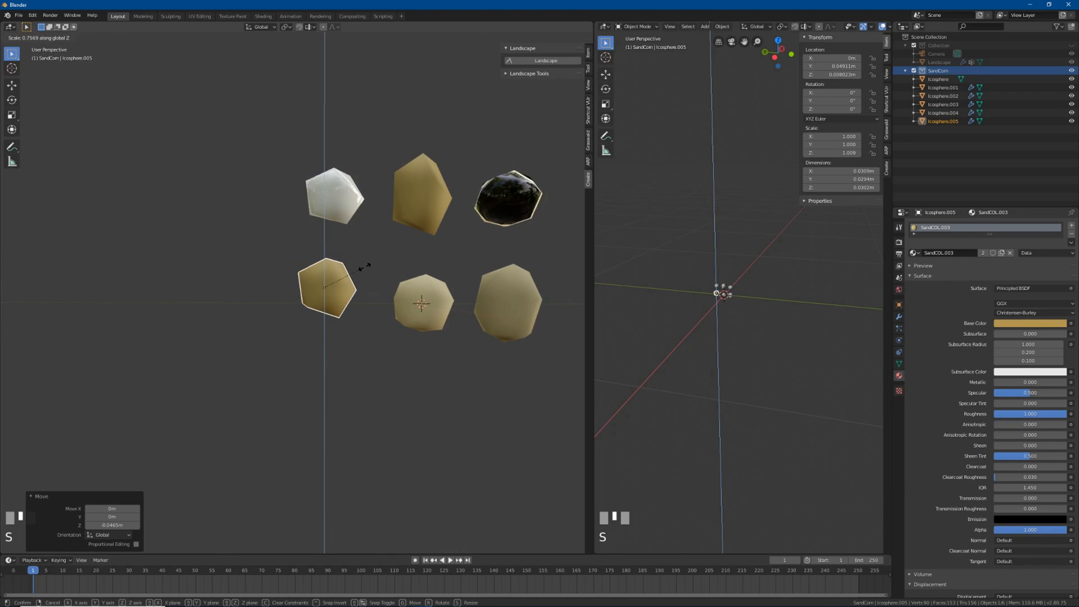
pyautogui.click(375, 268)
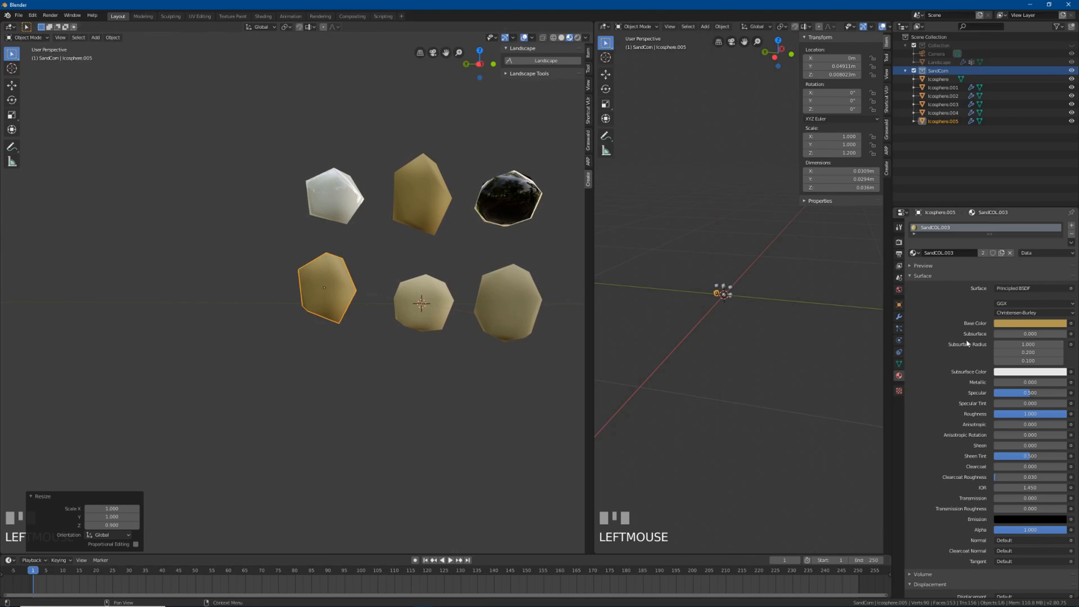
# Step: Give the lower golden grain its own material with a slightly darker golden base color, and open its mesh for vertex editing
pyautogui.scroll(-2, 481, 294)
pyautogui.moveTo(481, 293); pyautogui.dragTo(467, 292, button='middle')
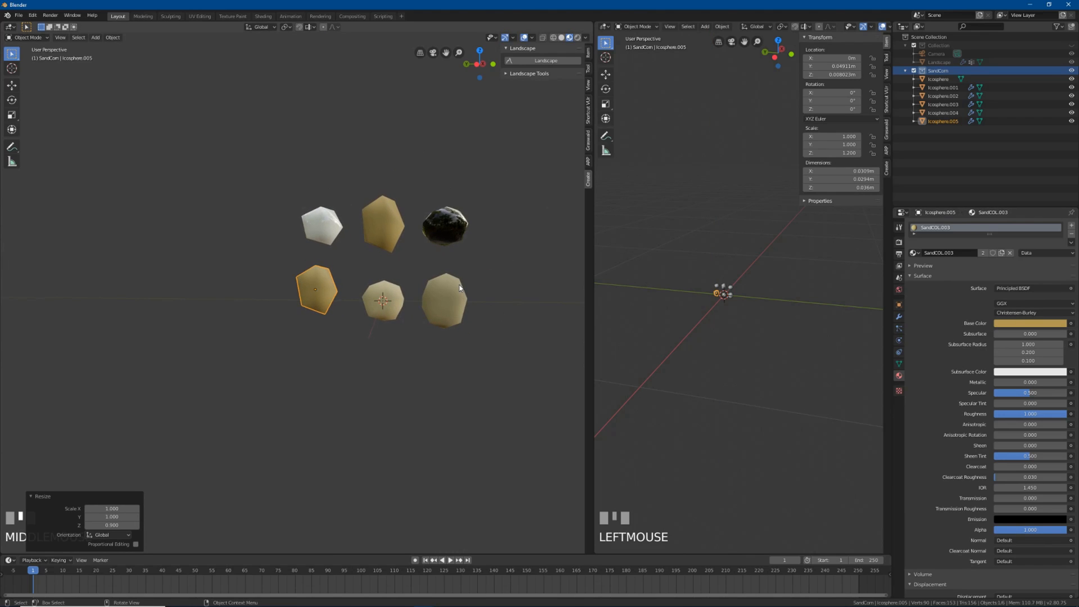
pyautogui.click(1049, 324)
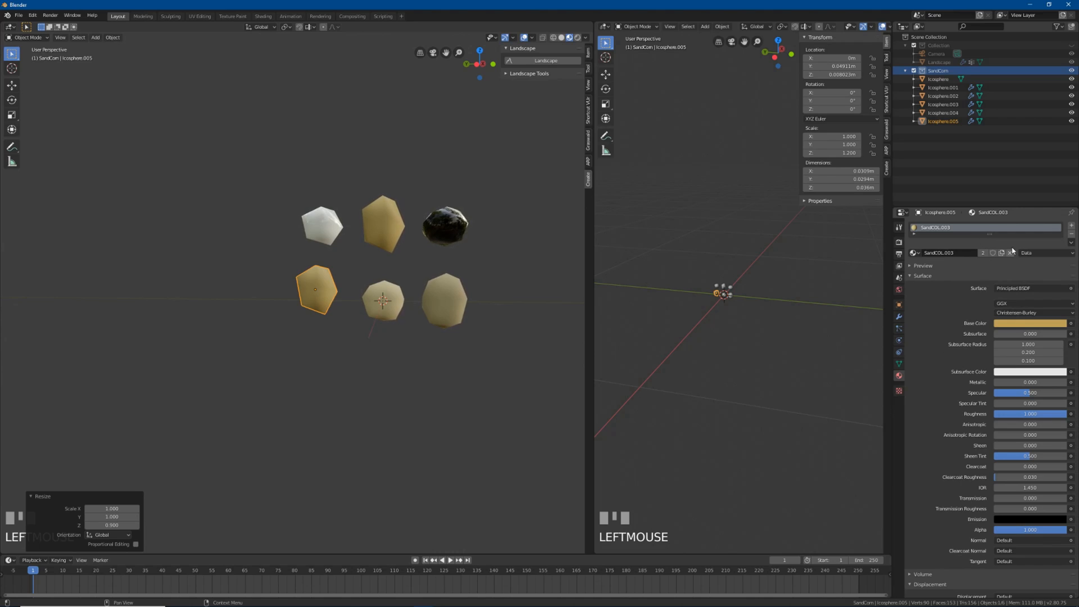
pyautogui.click(1002, 252)
pyautogui.click(1030, 323)
pyautogui.scroll(1, 372, 284)
pyautogui.keyDown('shift'); pyautogui.moveTo(372, 284); pyautogui.dragTo(315, 298, button='middle'); pyautogui.keyUp('shift')
pyautogui.scroll(2, 308, 301)
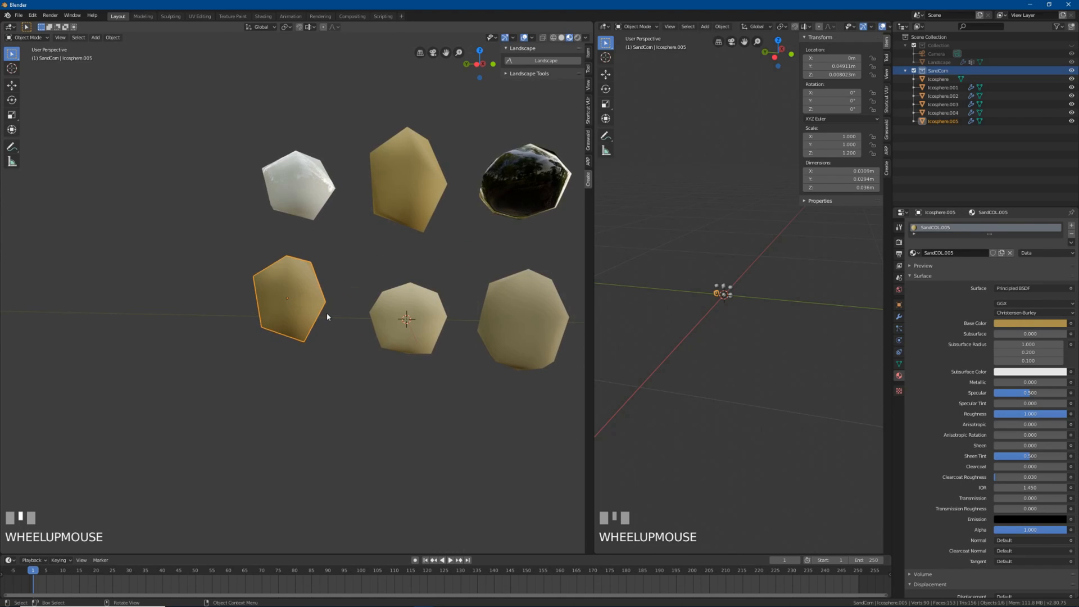
pyautogui.press('Tab')
pyautogui.keyDown('shift'); pyautogui.click(300, 296); pyautogui.keyUp('shift')
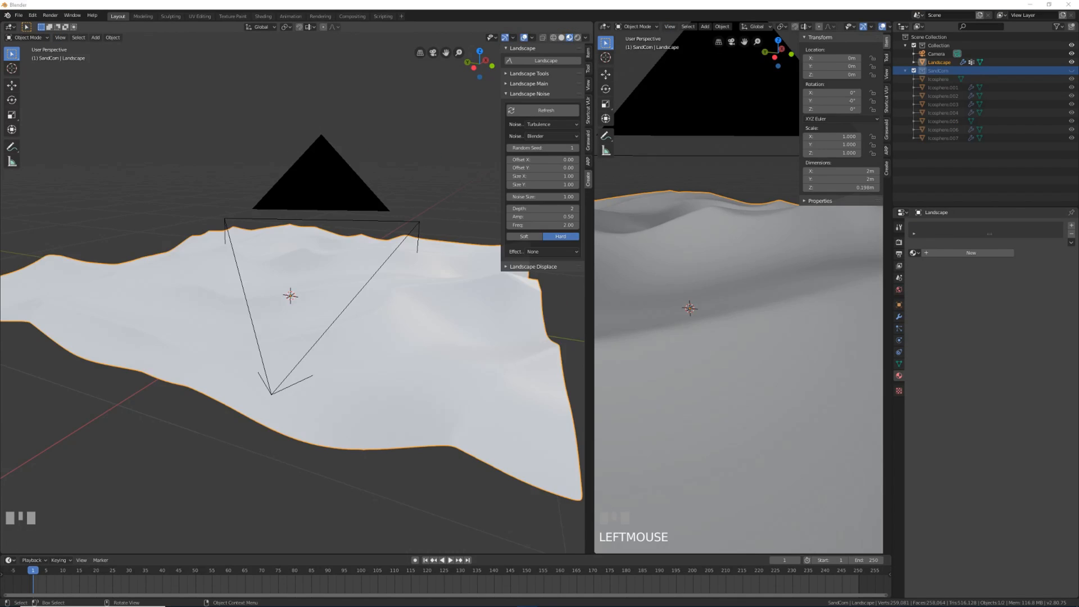
# Step: Add a Particle System modifier to the Landscape and set the particle type to Hair
pyautogui.moveTo(374, 241); pyautogui.dragTo(376, 245, button='middle')
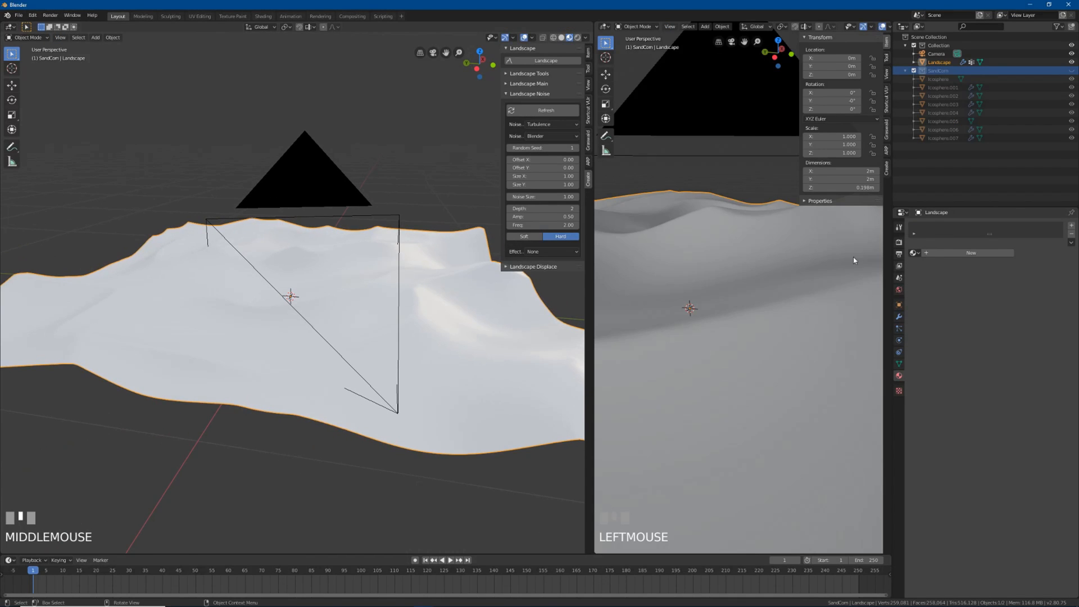
pyautogui.click(899, 317)
pyautogui.click(898, 364)
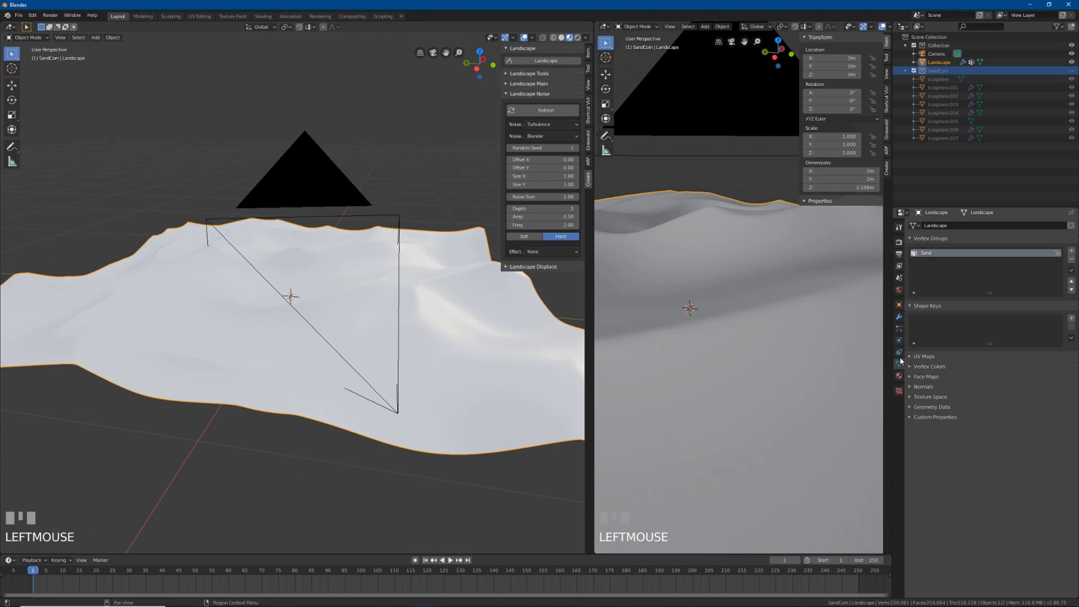
pyautogui.click(899, 317)
pyautogui.click(955, 225)
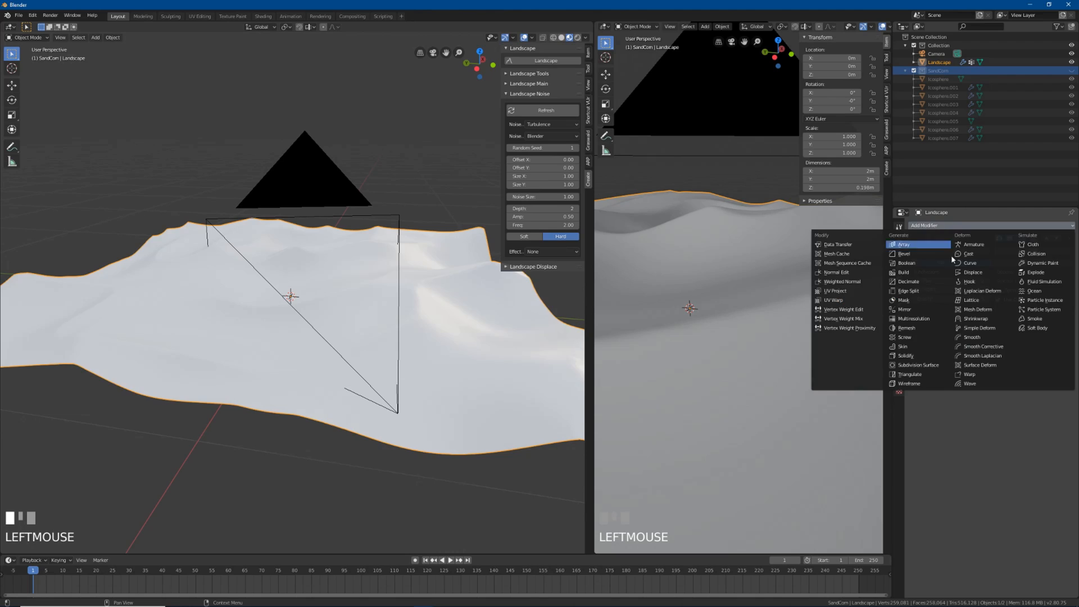
pyautogui.click(1053, 310)
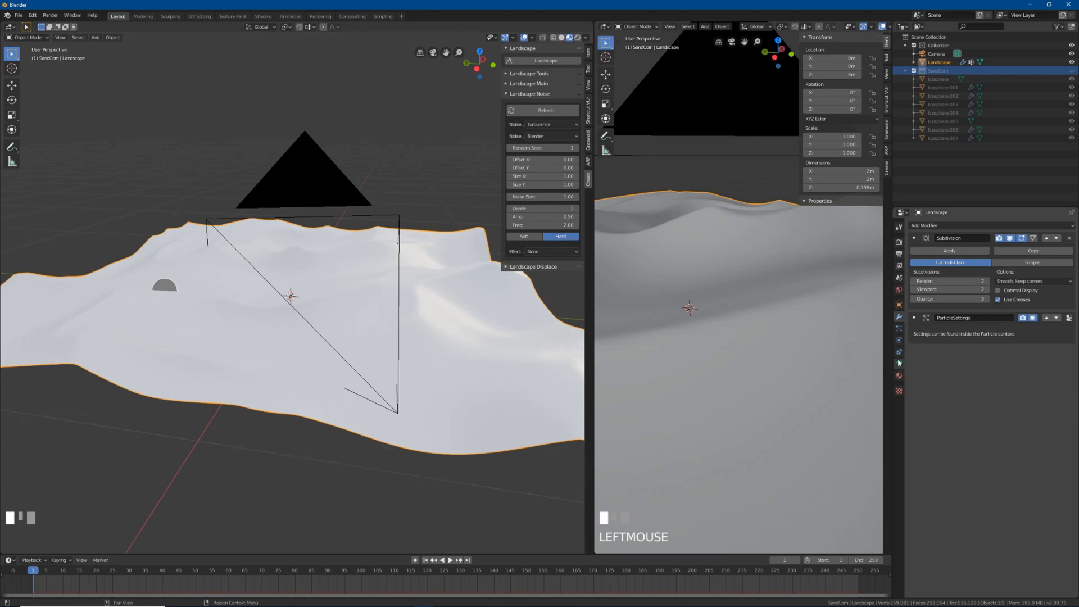
pyautogui.click(899, 329)
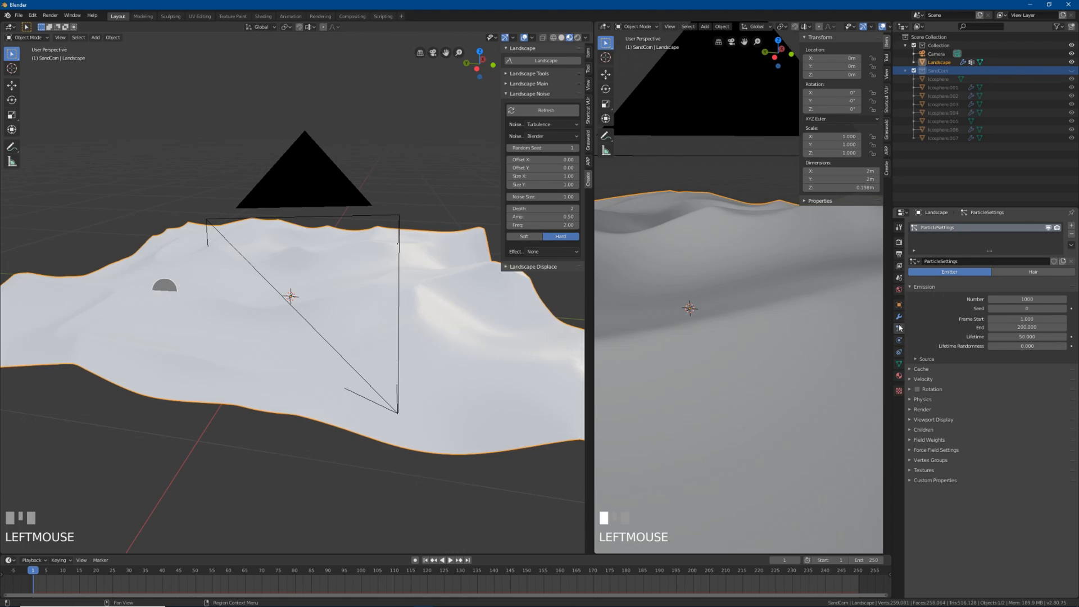
pyautogui.click(1032, 272)
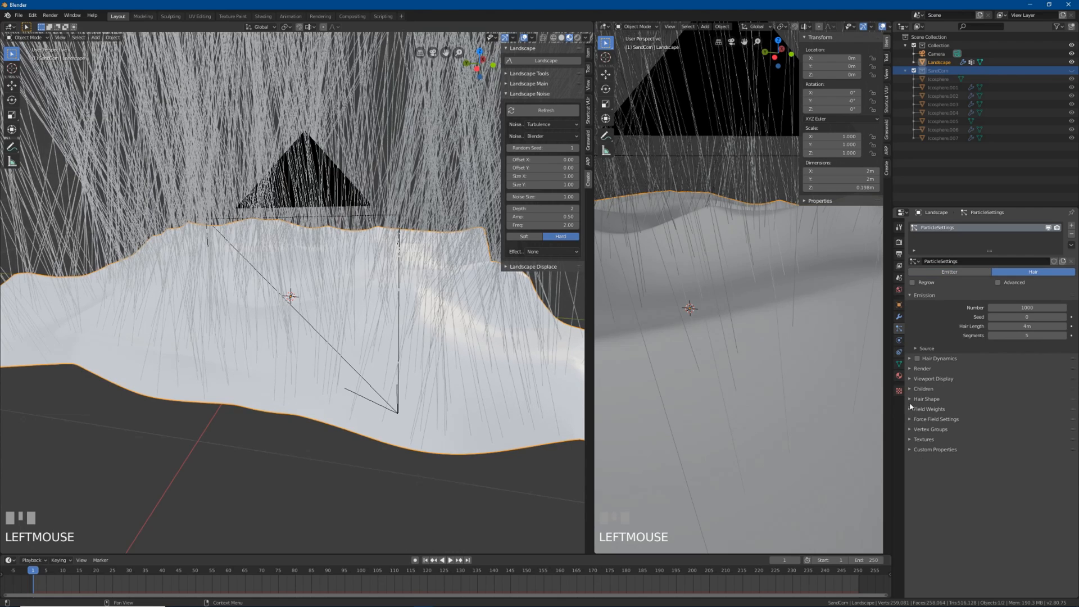
# Step: Limit the hair particles' density to the Sand vertex group
pyautogui.click(912, 380)
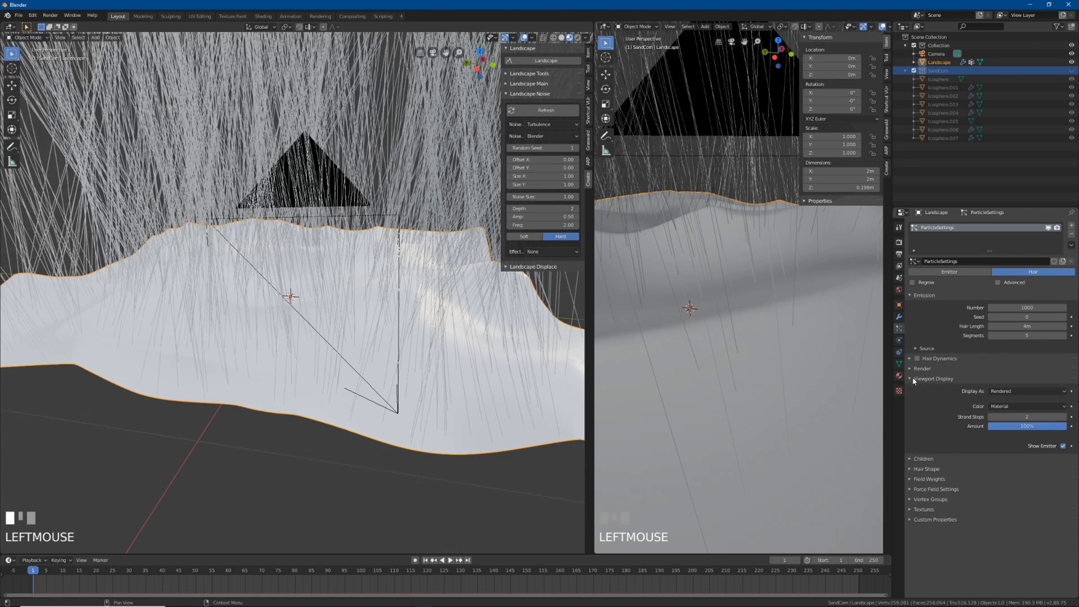
pyautogui.click(912, 381)
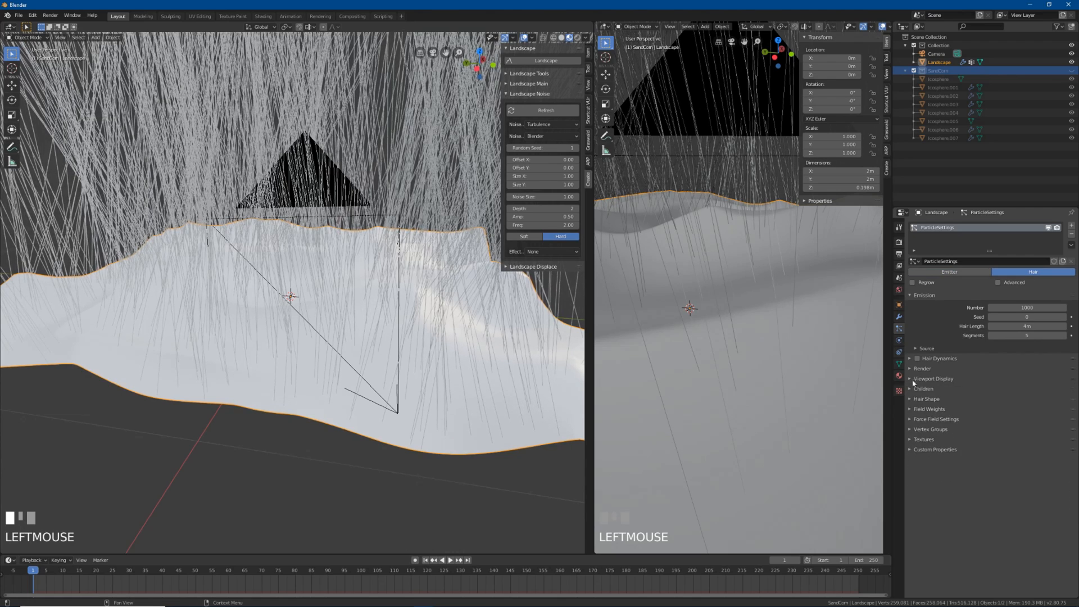
pyautogui.click(912, 429)
pyautogui.click(1012, 442)
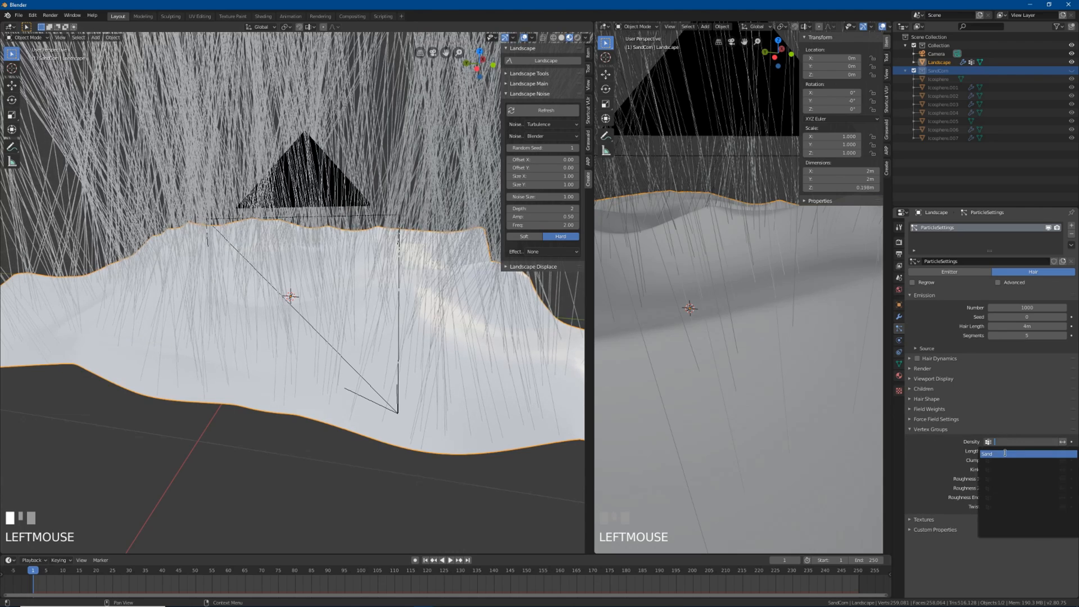
pyautogui.click(1007, 454)
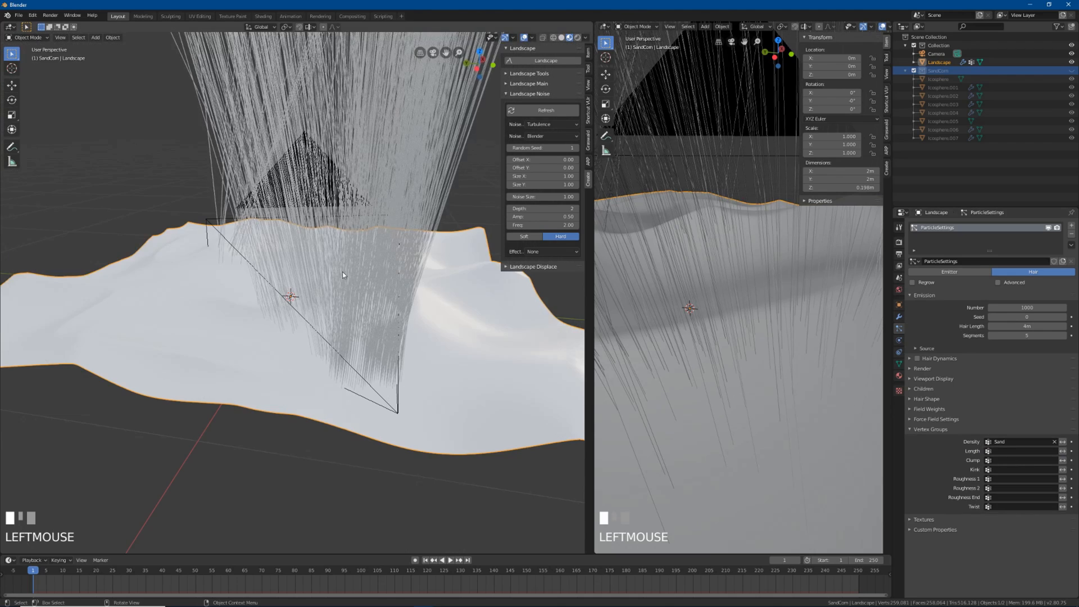
# Step: Examine the hair distribution on the dunes from several angles and distances in both viewports
pyautogui.scroll(-3, 319, 260)
pyautogui.moveTo(319, 260); pyautogui.dragTo(400, 284, button='middle')
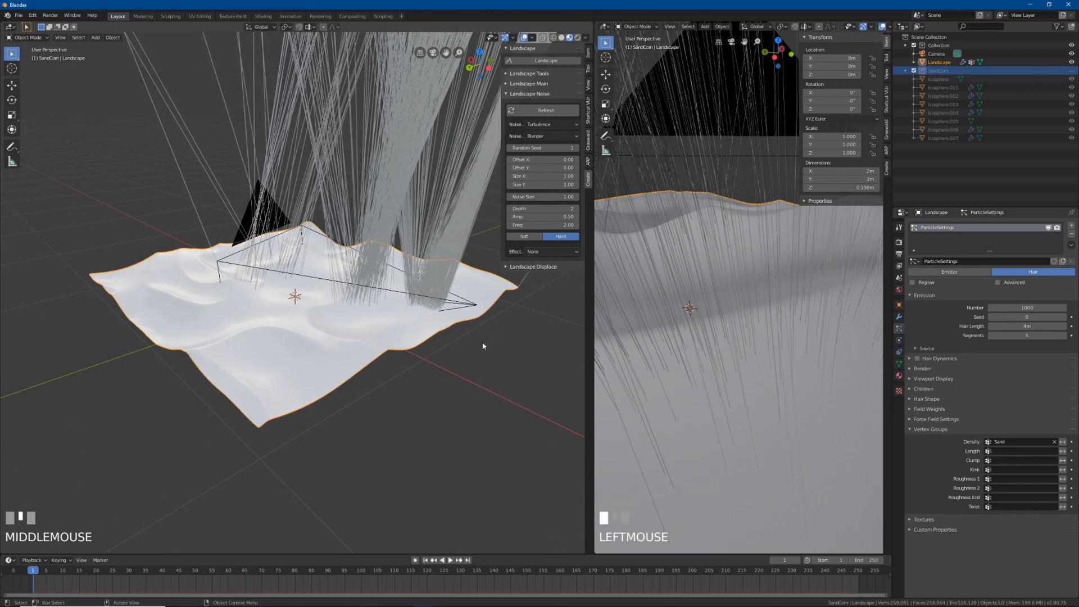
pyautogui.scroll(3, 480, 366)
pyautogui.moveTo(465, 313); pyautogui.dragTo(431, 309, button='middle')
pyautogui.scroll(-3, 687, 357)
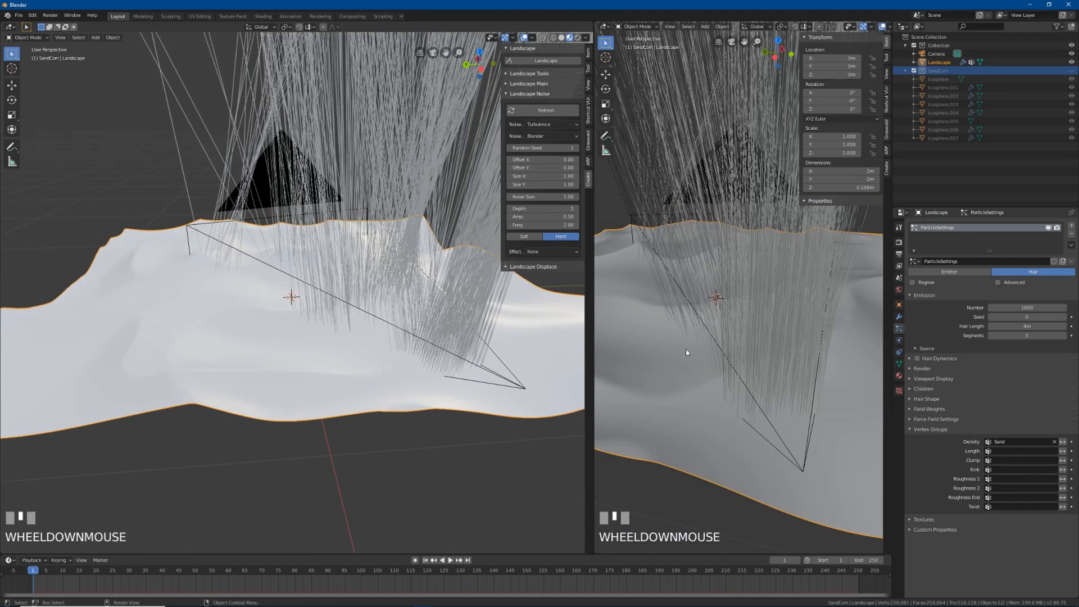
pyautogui.scroll(3, 701, 356)
pyautogui.moveTo(700, 356); pyautogui.dragTo(752, 359, button='middle')
# Step: Show the dunes through the camera in the second viewport and widen that viewport
pyautogui.press('KP_0')
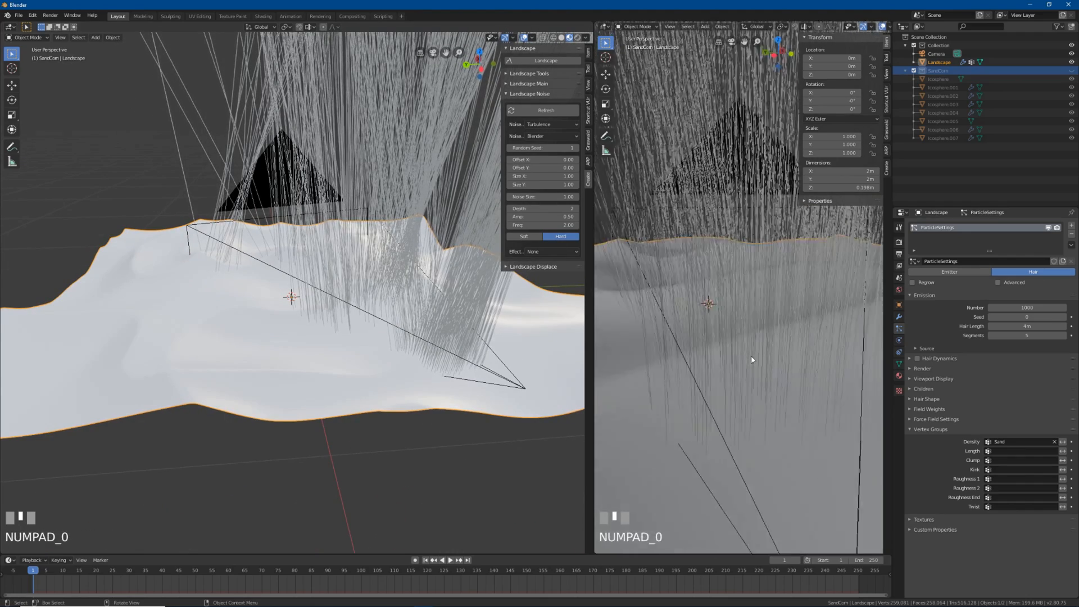
pyautogui.scroll(2, 753, 358)
pyautogui.scroll(2, 752, 356)
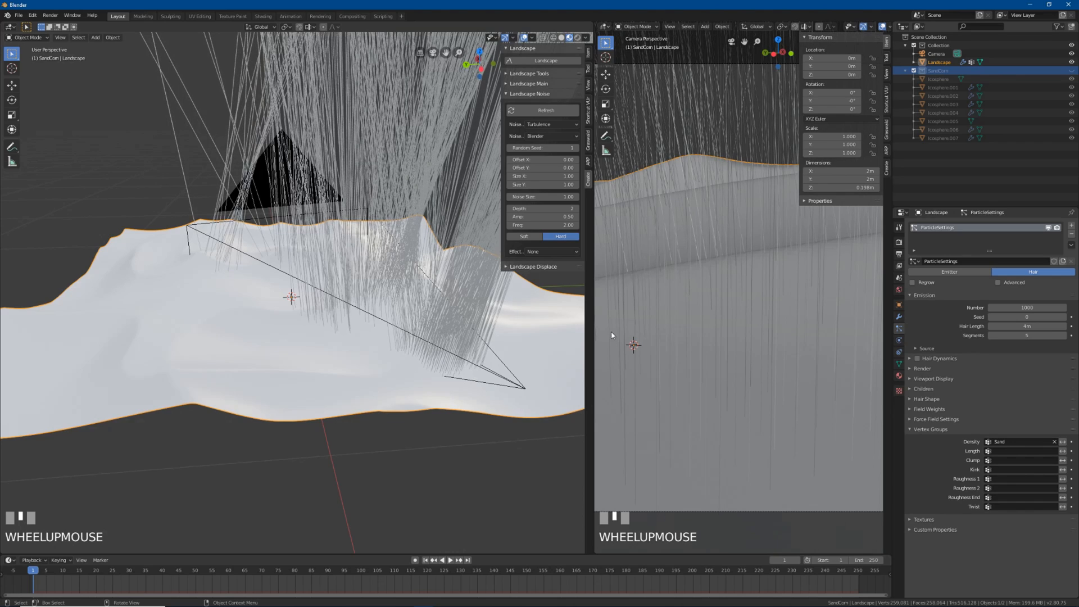
pyautogui.moveTo(592, 304); pyautogui.dragTo(366, 307)
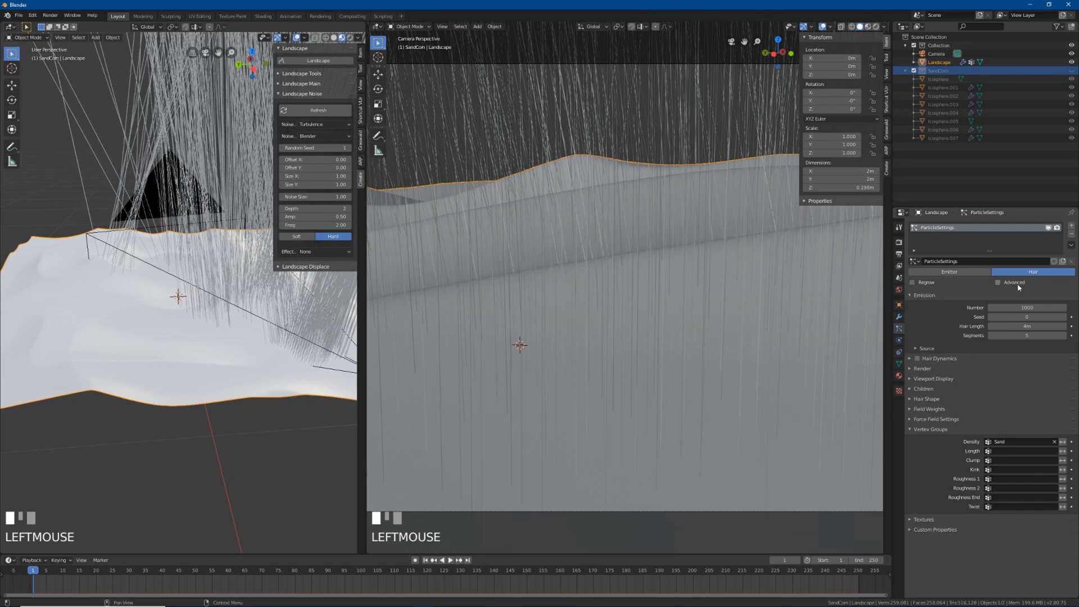
# Step: Enable the advanced hair settings and render the particles as a collection, using SandCorn as the instance collection
pyautogui.click(998, 282)
pyautogui.scroll(-1, 956, 338)
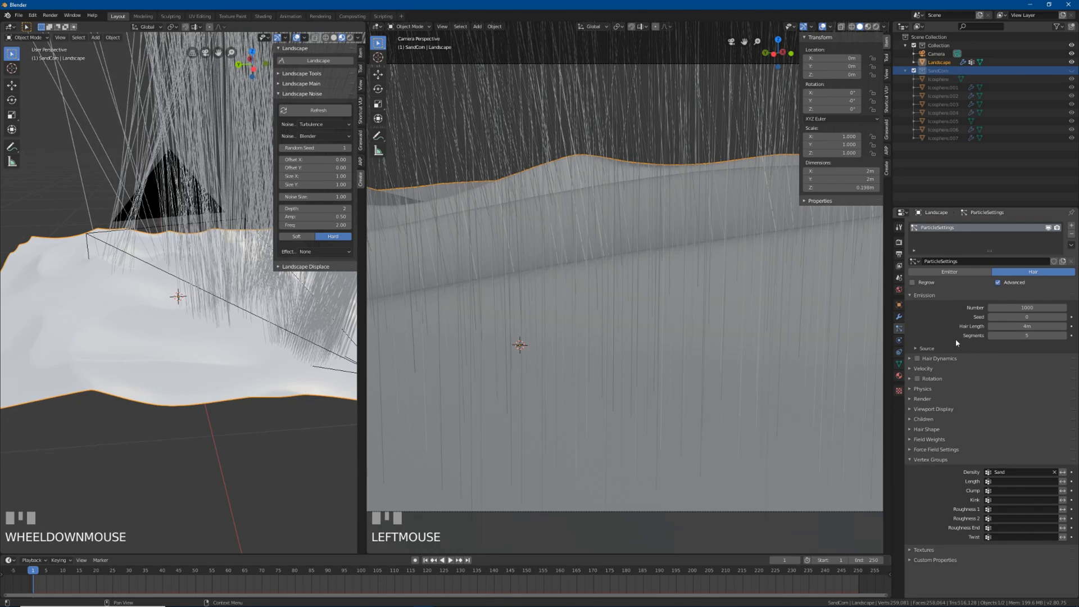
pyautogui.click(914, 399)
pyautogui.click(1038, 411)
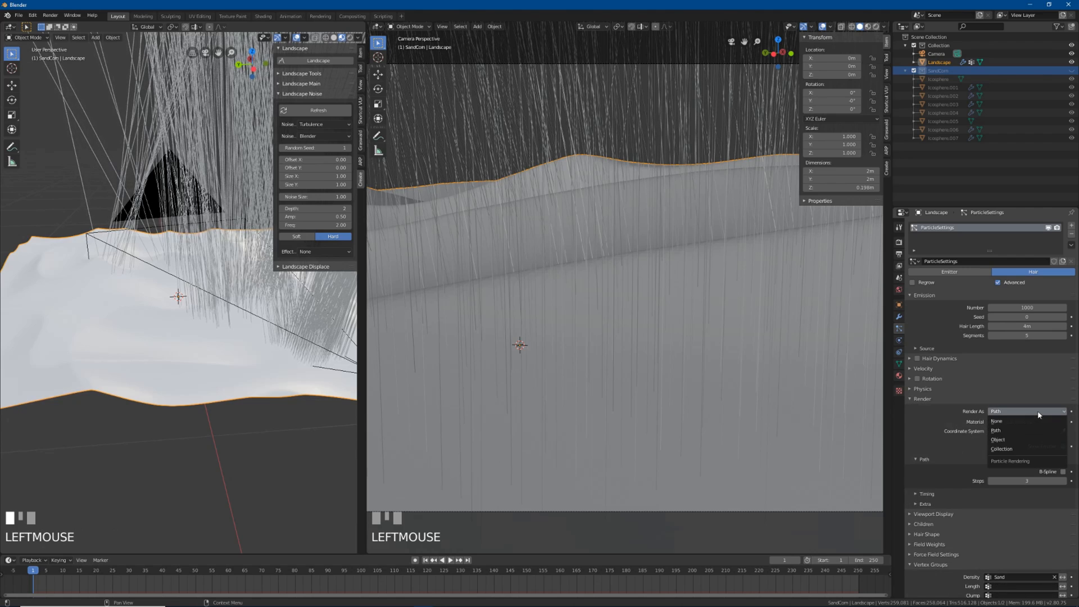
pyautogui.click(1017, 449)
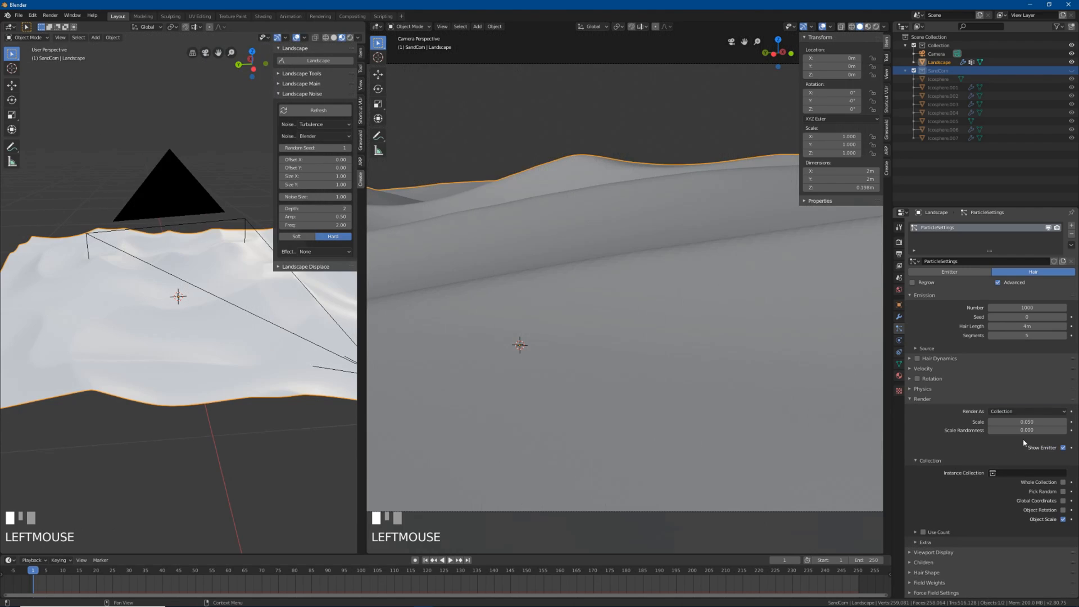
pyautogui.click(1018, 472)
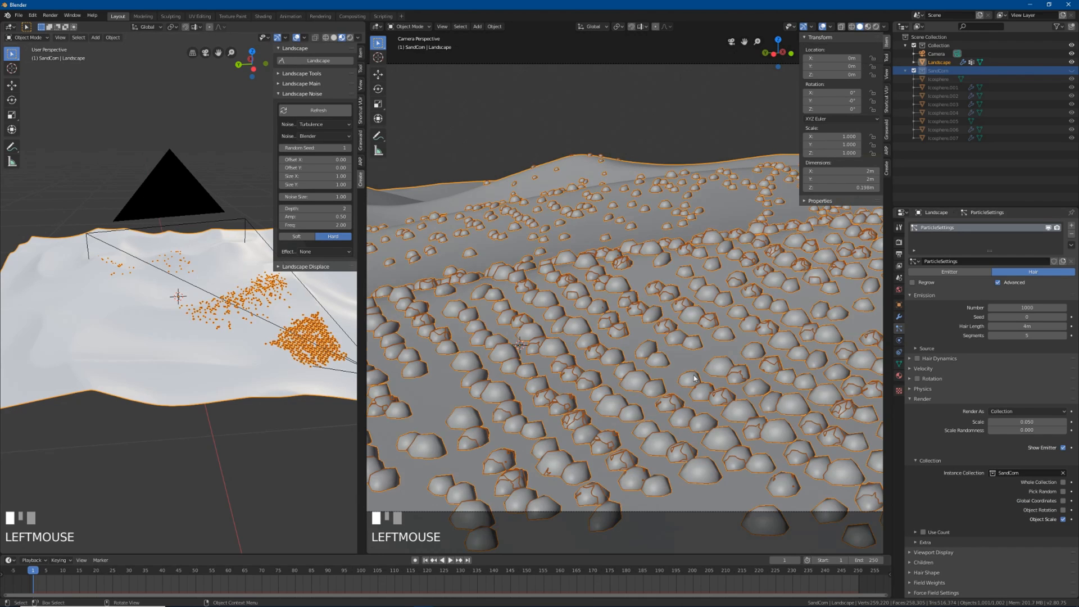
# Step: Set the particles' hair length to 1.5 m and their render scale to 0.020
pyautogui.scroll(-5, 682, 365)
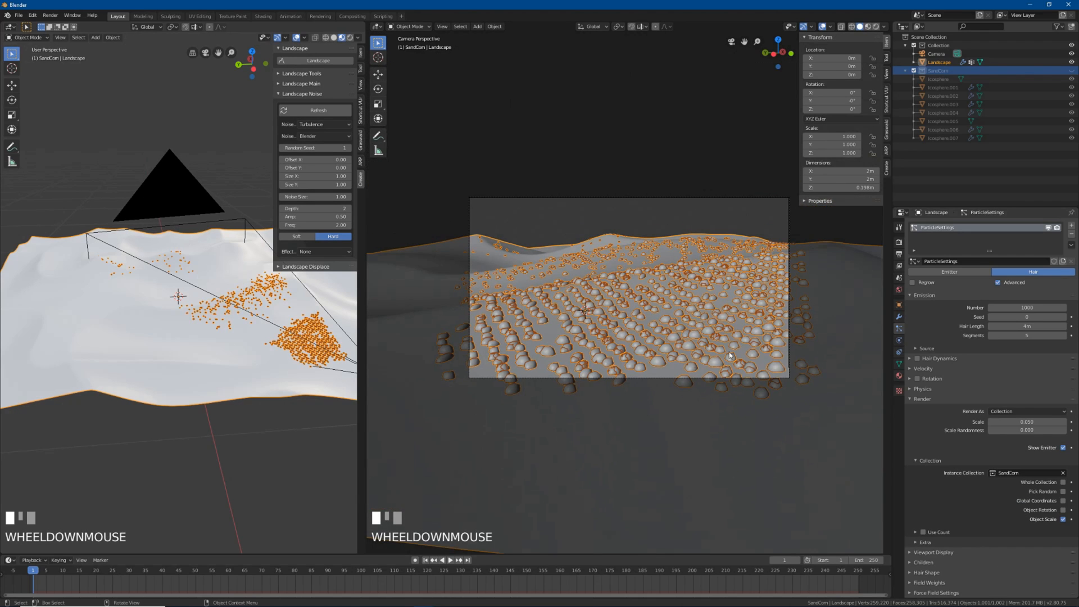
pyautogui.click(1037, 326)
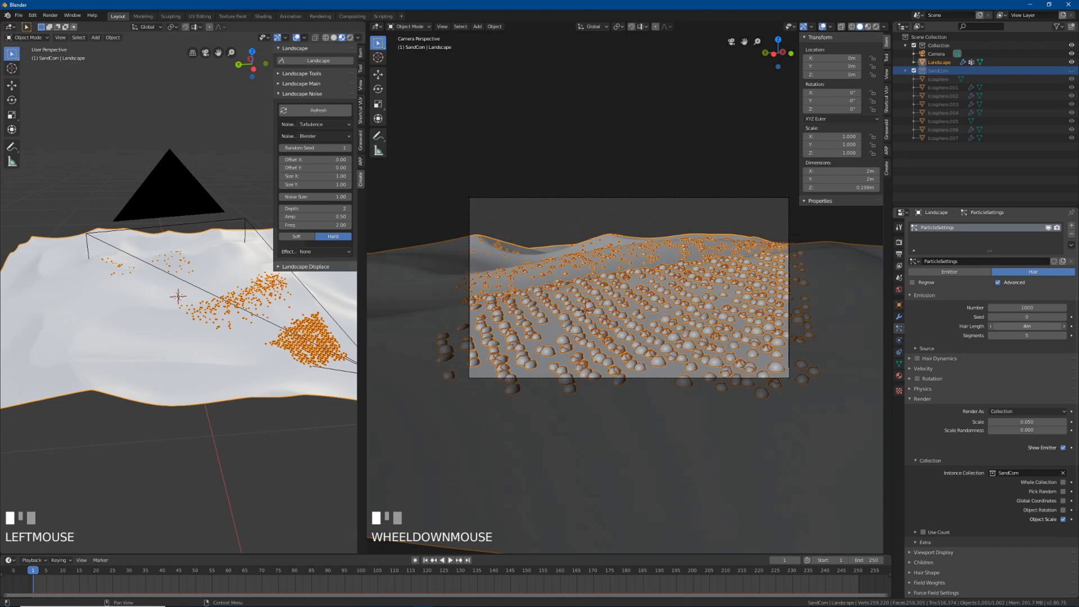
pyautogui.write('1.5')
pyautogui.press('KP_Enter')
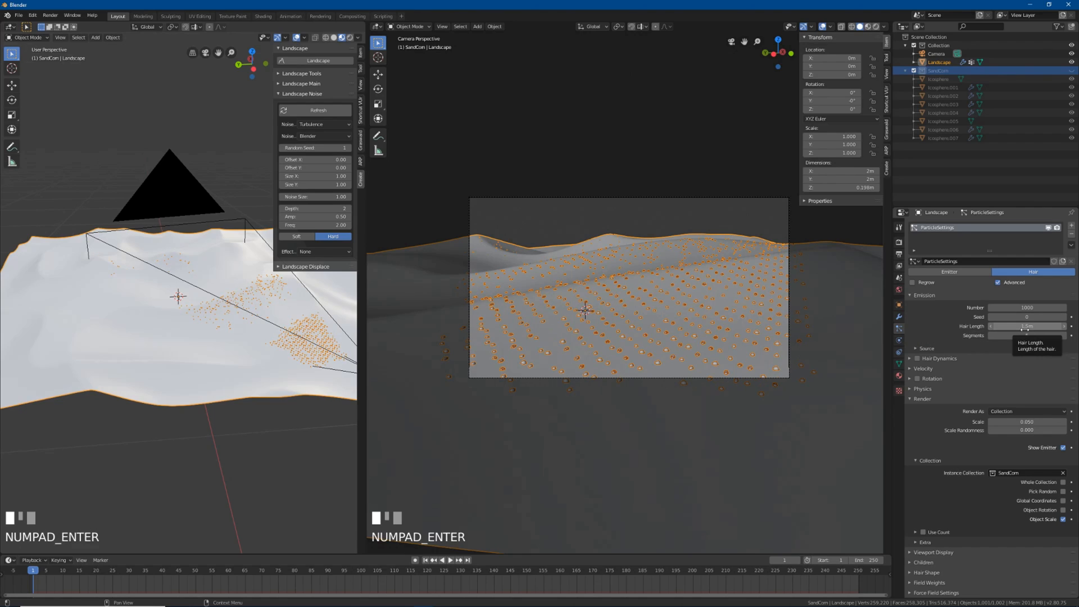
pyautogui.click(1022, 422)
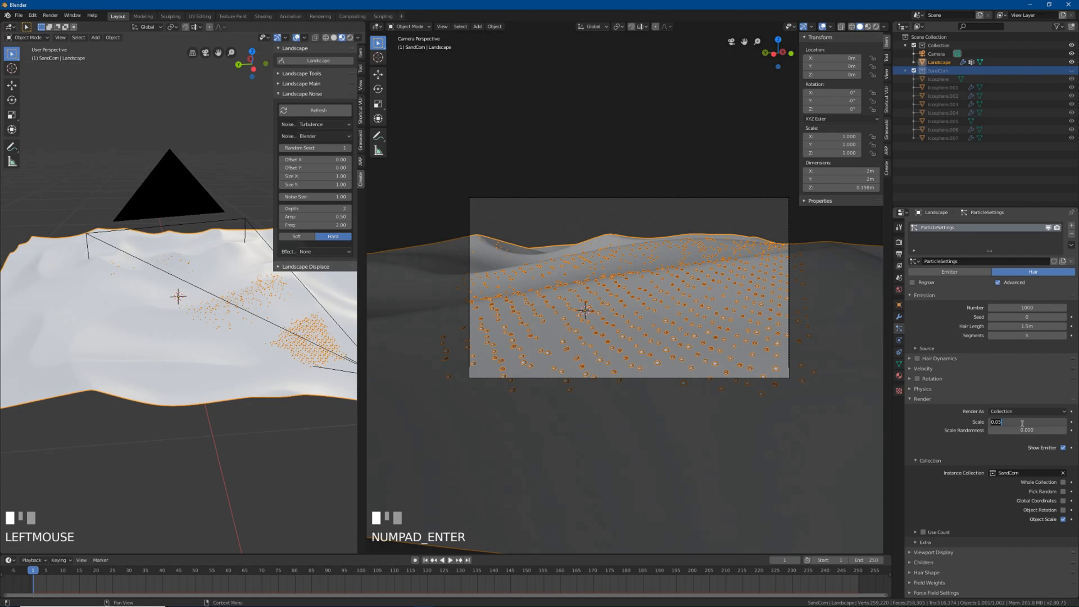
pyautogui.press('Right')
pyautogui.press('BackSpace')
pyautogui.press('KP_Enter')
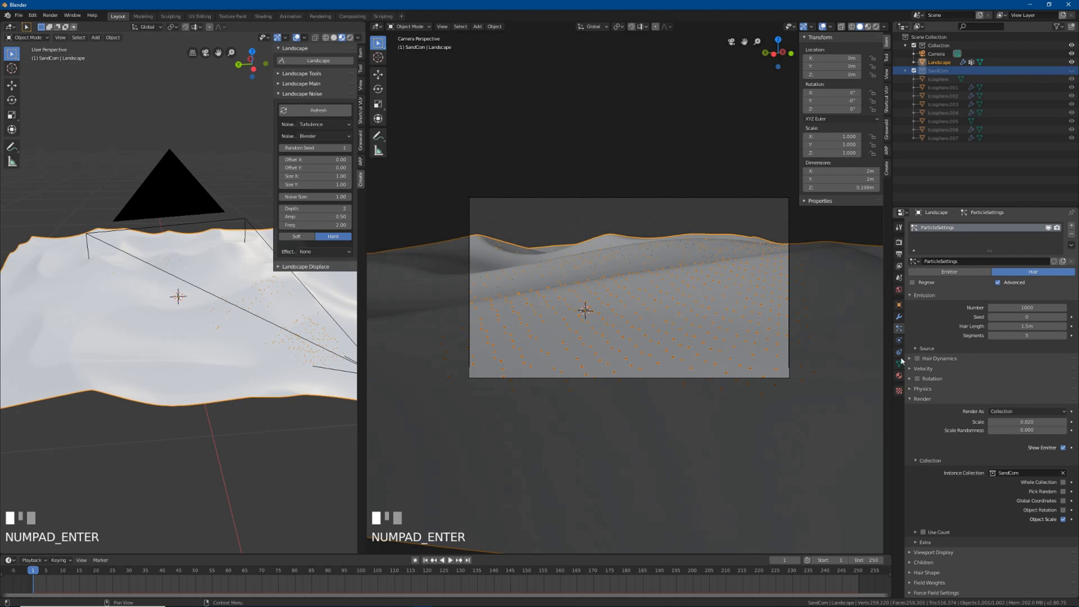
# Step: Turn on interpolated children for the sand particles and set their render amount to 500
pyautogui.scroll(2, 761, 328)
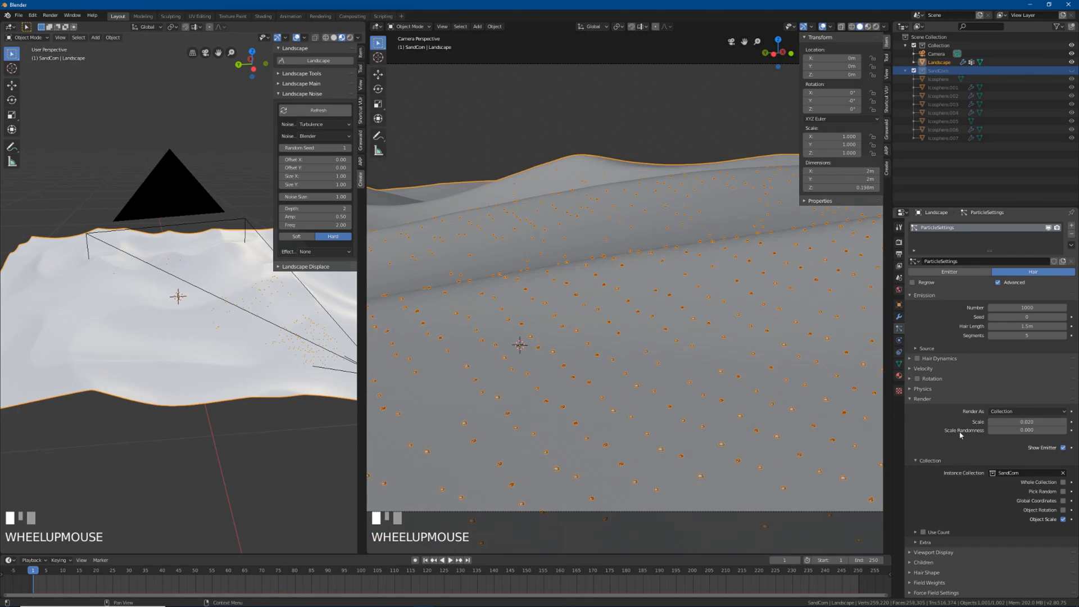
pyautogui.scroll(-2, 952, 457)
pyautogui.click(937, 512)
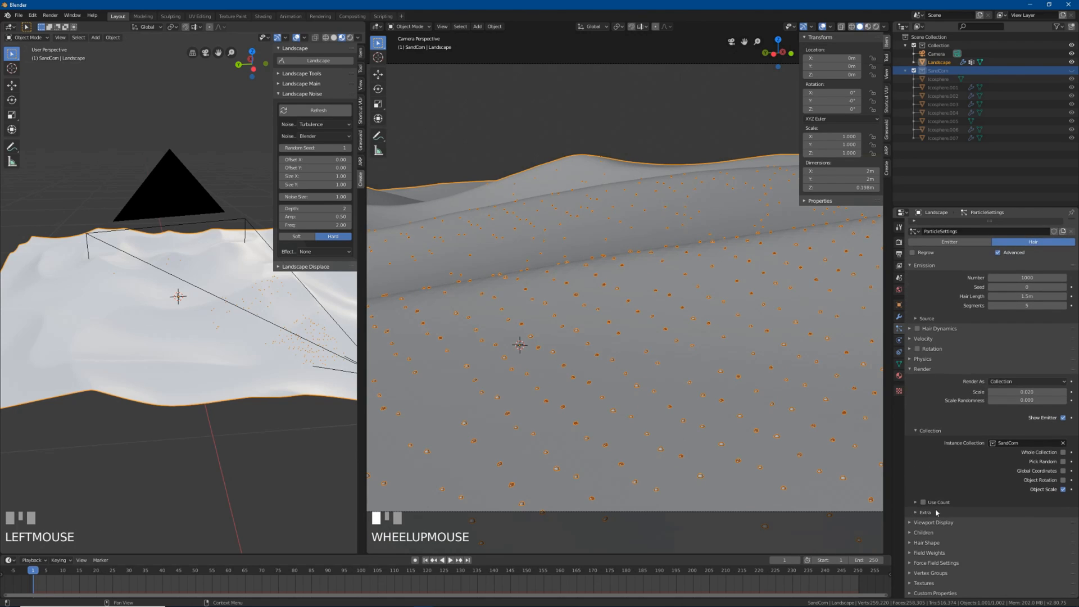
pyautogui.scroll(-1, 922, 547)
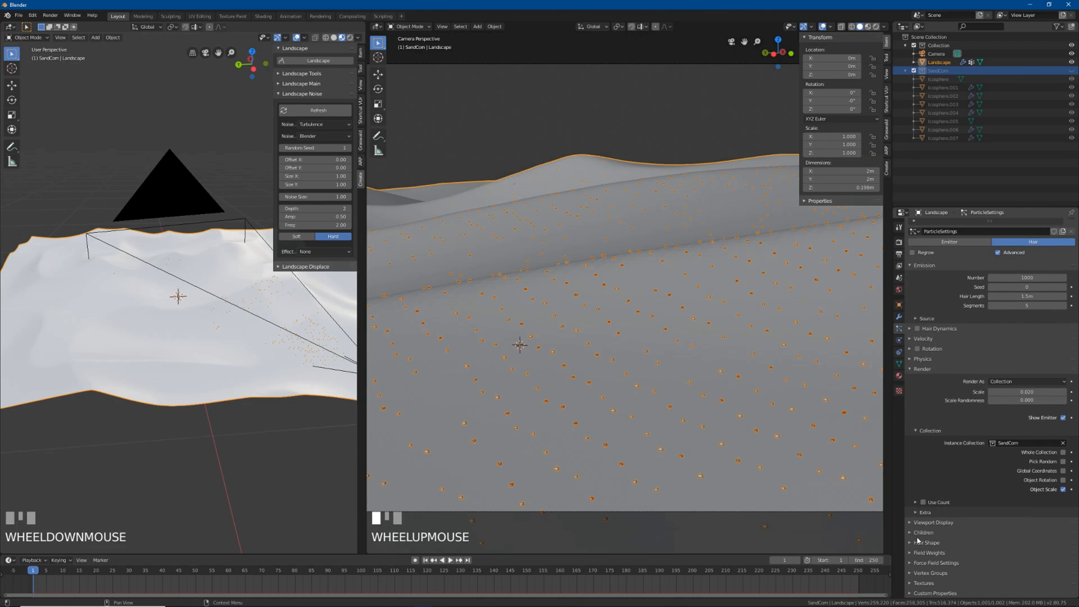
pyautogui.click(923, 532)
pyautogui.click(1044, 545)
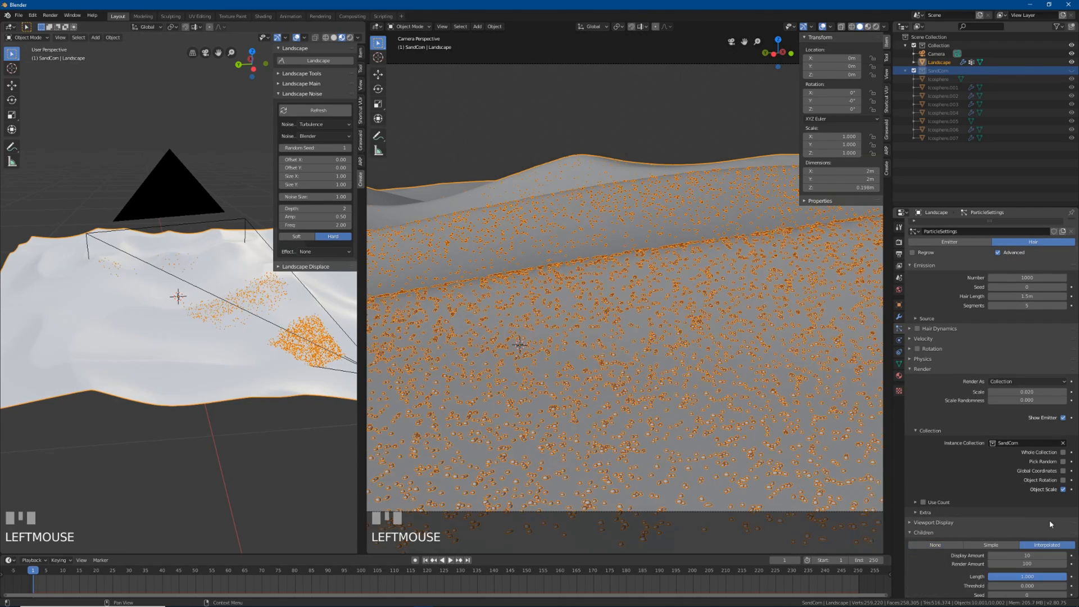
pyautogui.scroll(-1, 1023, 503)
pyautogui.click(1017, 544)
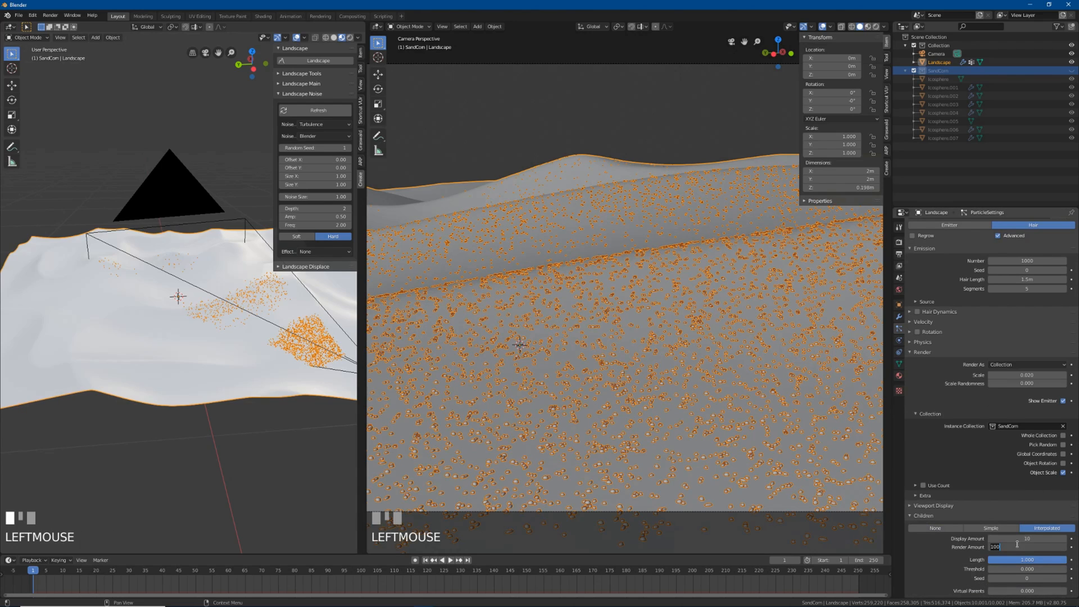
pyautogui.write('500')
pyautogui.press('KP_Enter')
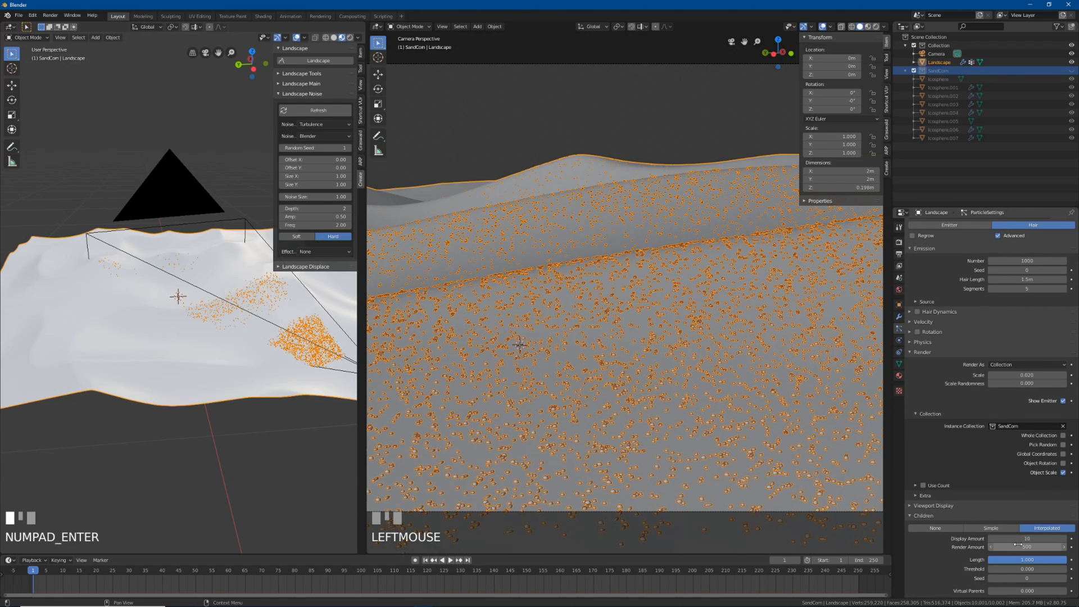
pyautogui.scroll(-2, 1017, 544)
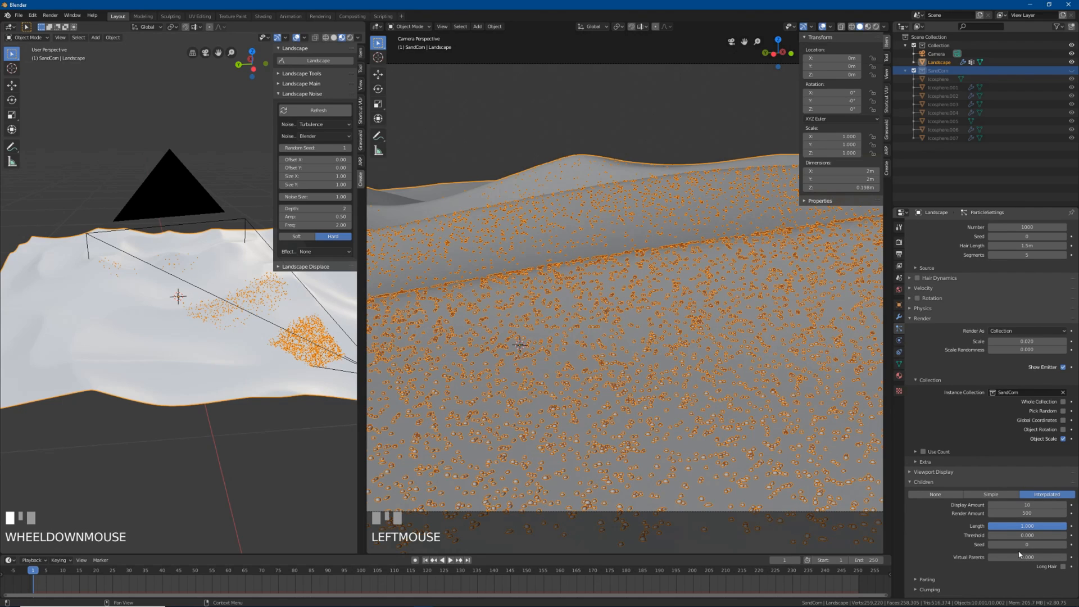
# Step: Enable random picking of the SandCorn collection's objects and set the particles' scale randomness to 0.2
pyautogui.scroll(2, 1008, 550)
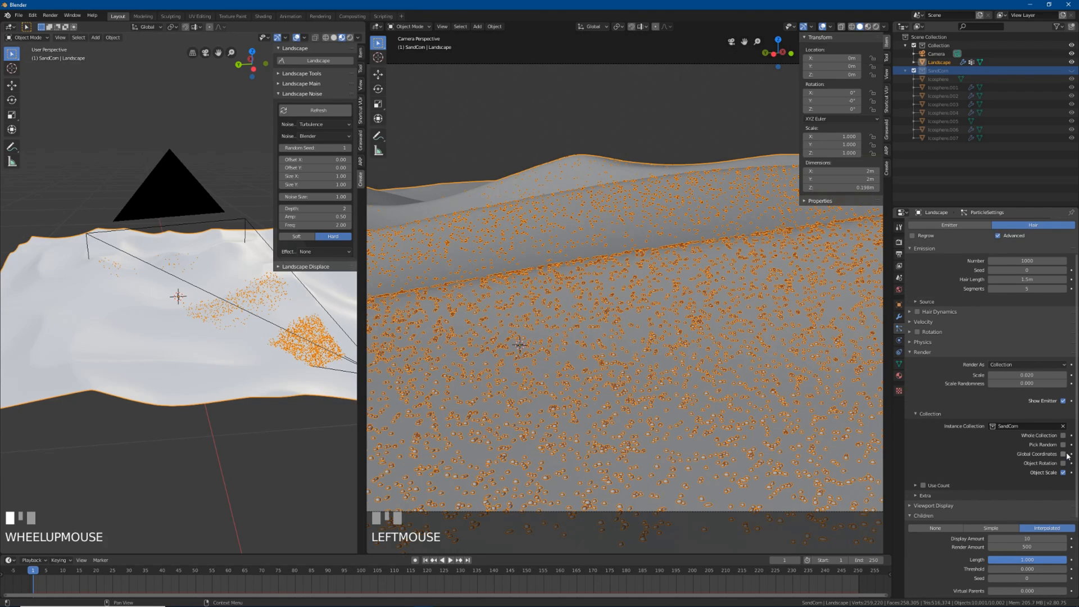
pyautogui.click(1063, 445)
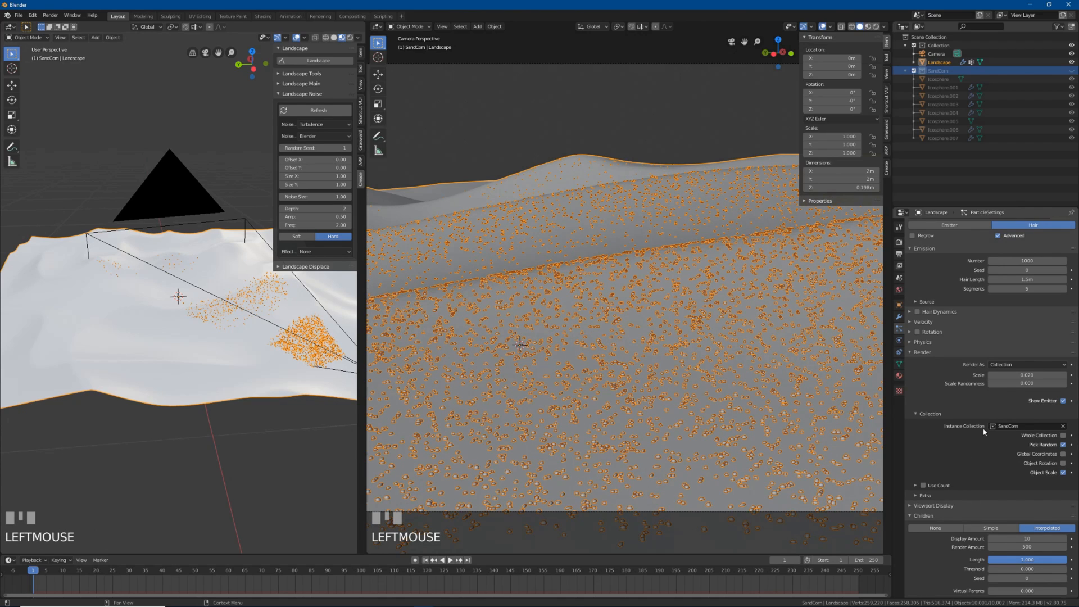
pyautogui.click(1028, 383)
pyautogui.write('0.2')
pyautogui.press('KP_Enter')
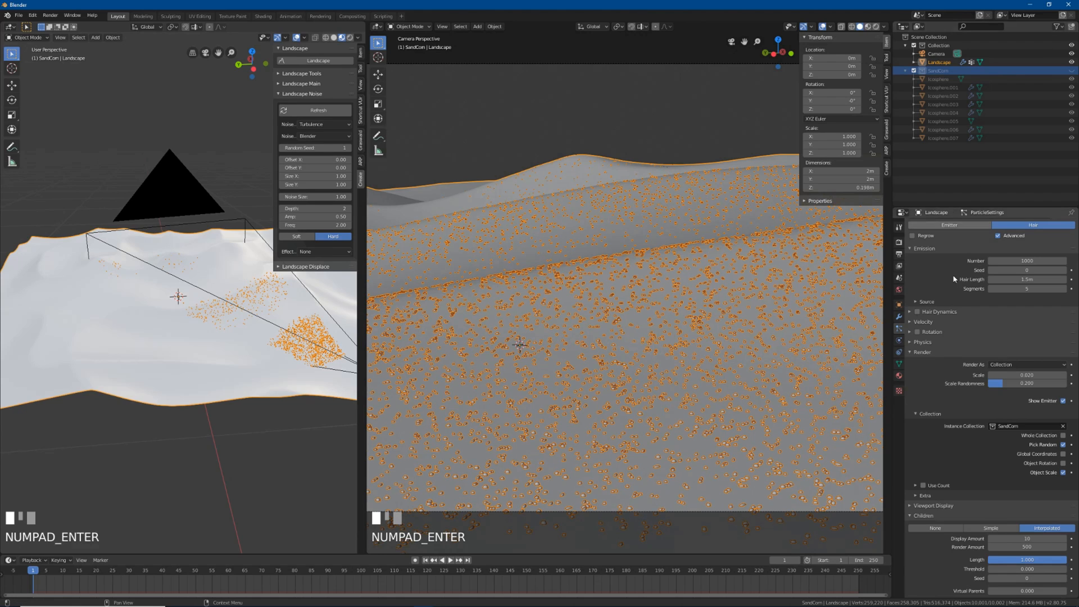
# Step: Deselect the landscape, select the scene camera and enable its depth of field
pyautogui.scroll(-3, 668, 381)
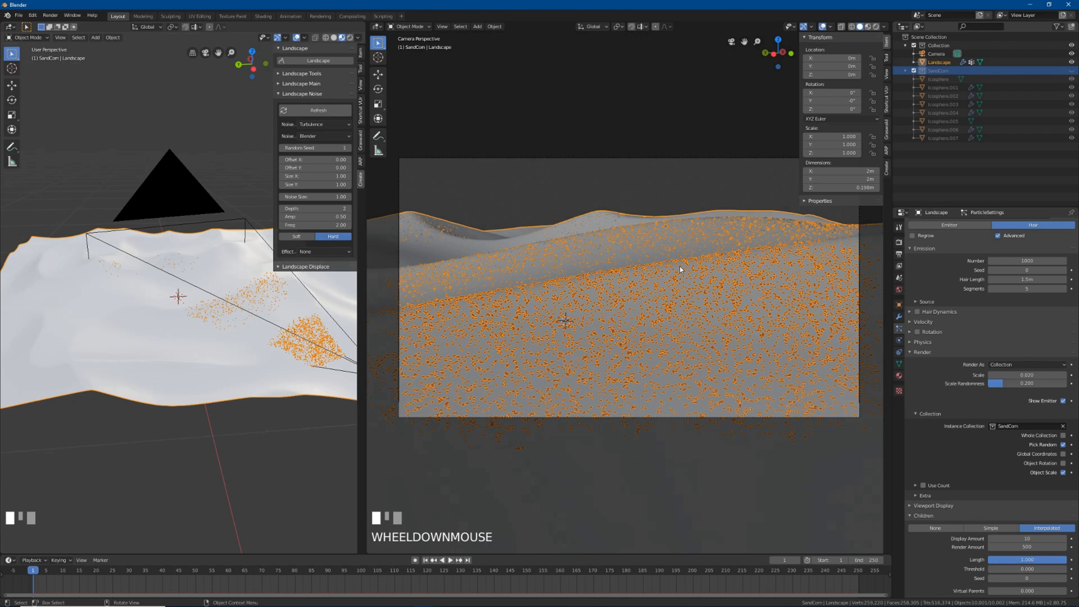
pyautogui.click(674, 203)
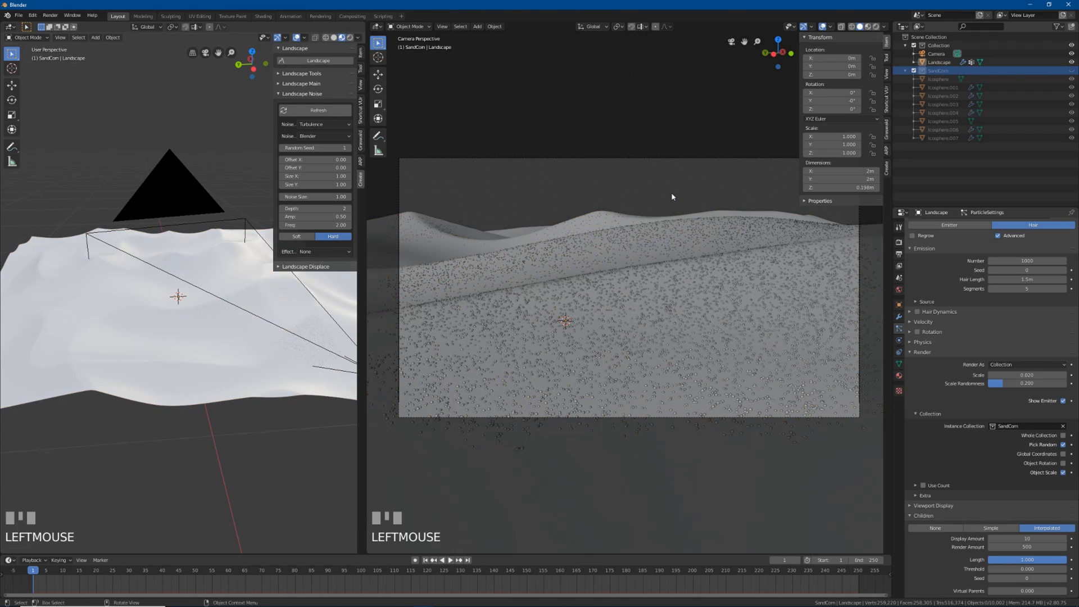
pyautogui.scroll(-3, 659, 364)
pyautogui.moveTo(679, 340)
pyautogui.mouseDown(button='middle')
pyautogui.moveTo(667, 330)
pyautogui.moveTo(685, 332)
pyautogui.mouseUp(button='middle')
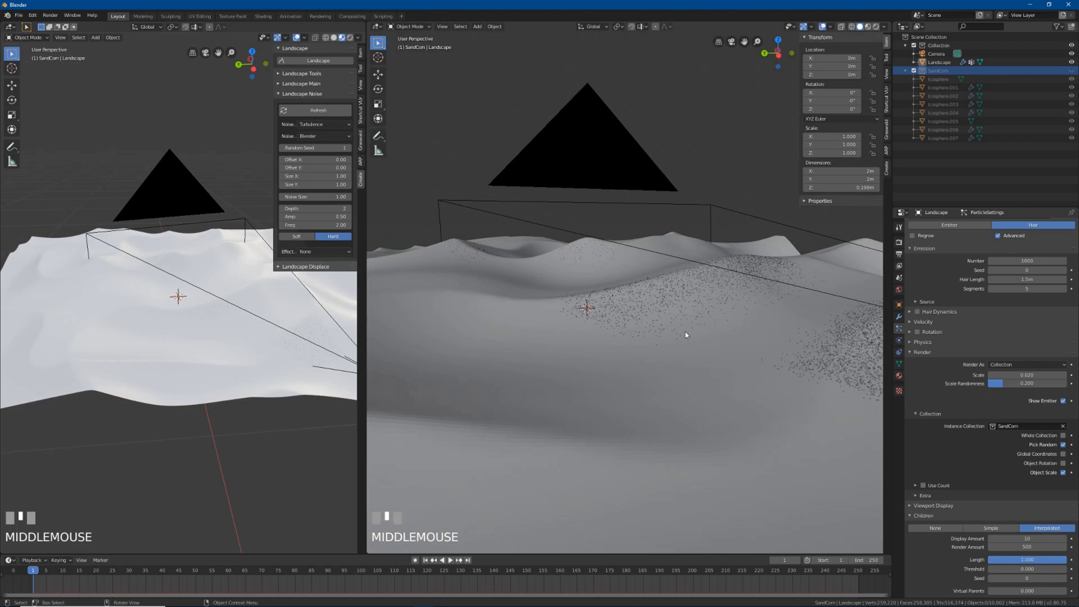
pyautogui.scroll(-2, 610, 199)
pyautogui.click(610, 199)
pyautogui.scroll(2, 731, 328)
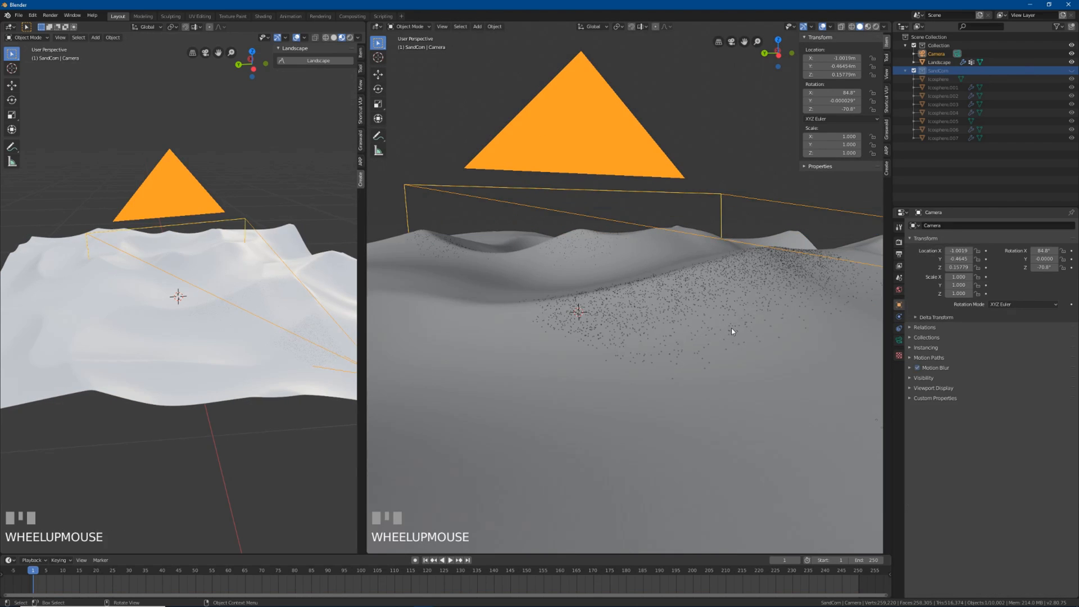
pyautogui.press('KP_0')
pyautogui.scroll(3, 705, 342)
pyautogui.scroll(-3, 667, 341)
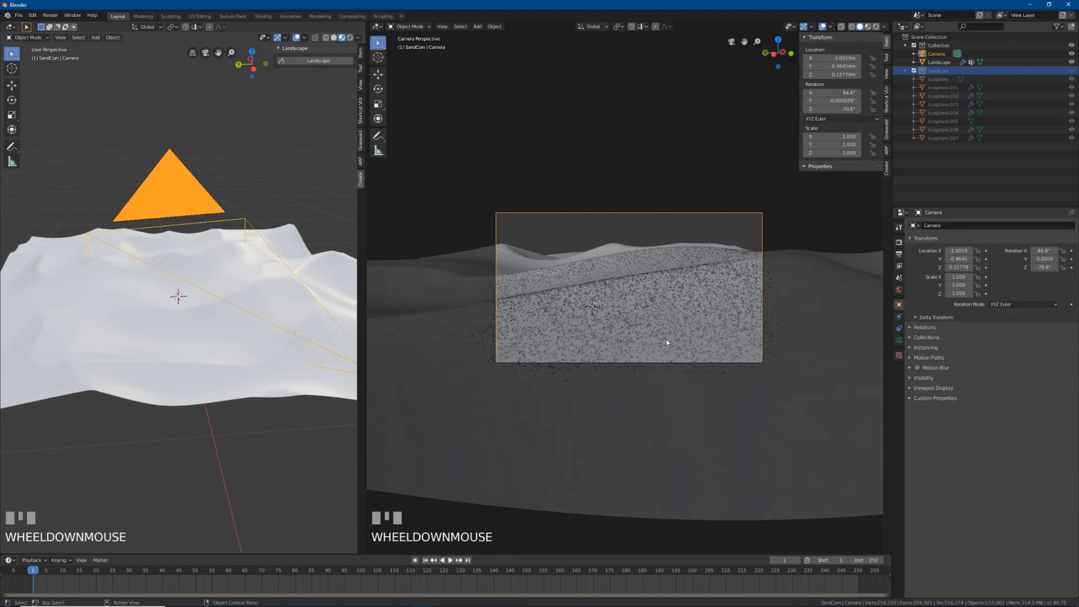
pyautogui.click(898, 340)
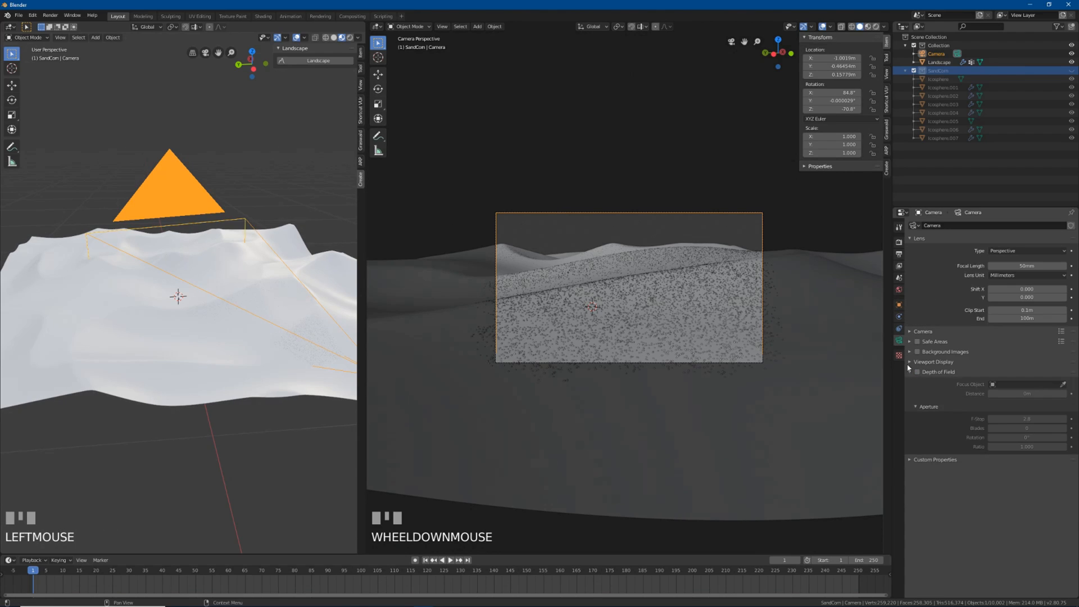
pyautogui.click(918, 371)
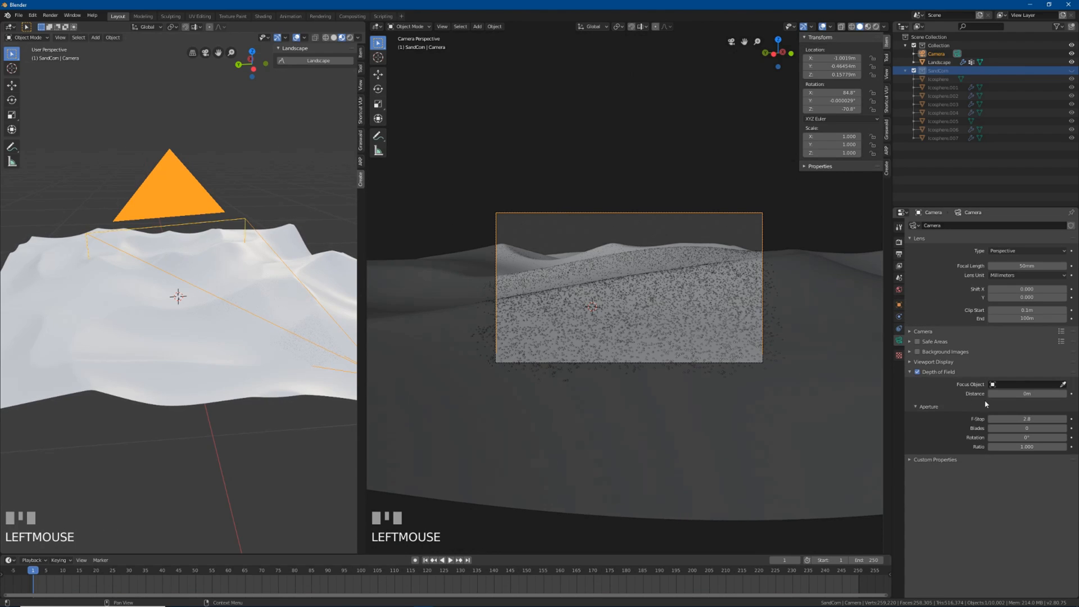
# Step: Preview the camera view with LookDev shading and set the depth of field distance to 0.31 m
pyautogui.moveTo(615, 299); pyautogui.dragTo(736, 308, button='middle')
pyautogui.scroll(-3, 739, 314)
pyautogui.scroll(1, 783, 313)
pyautogui.press('KP_0')
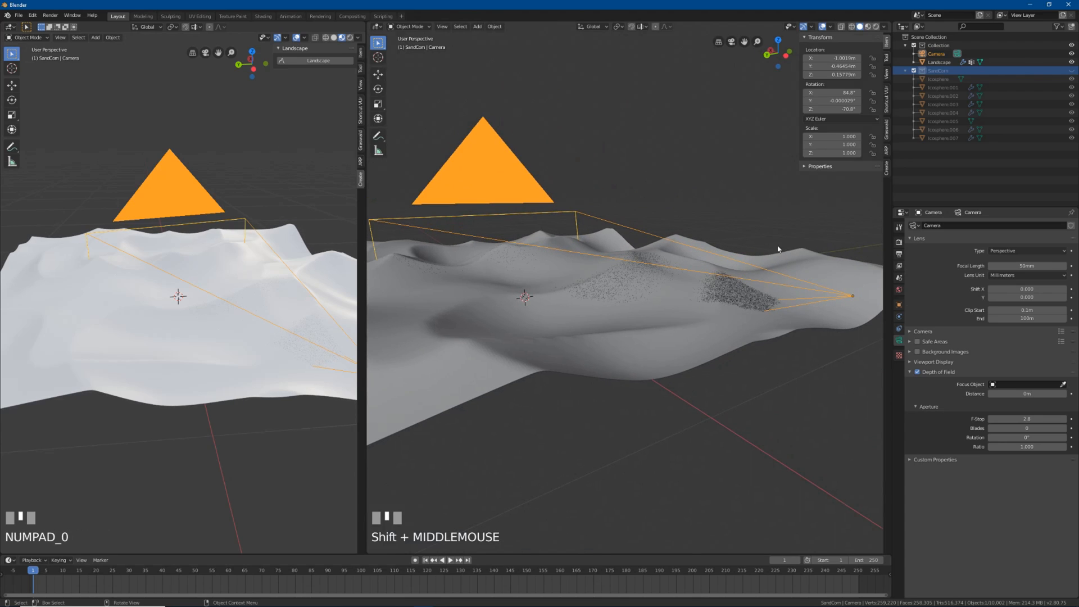
pyautogui.click(869, 27)
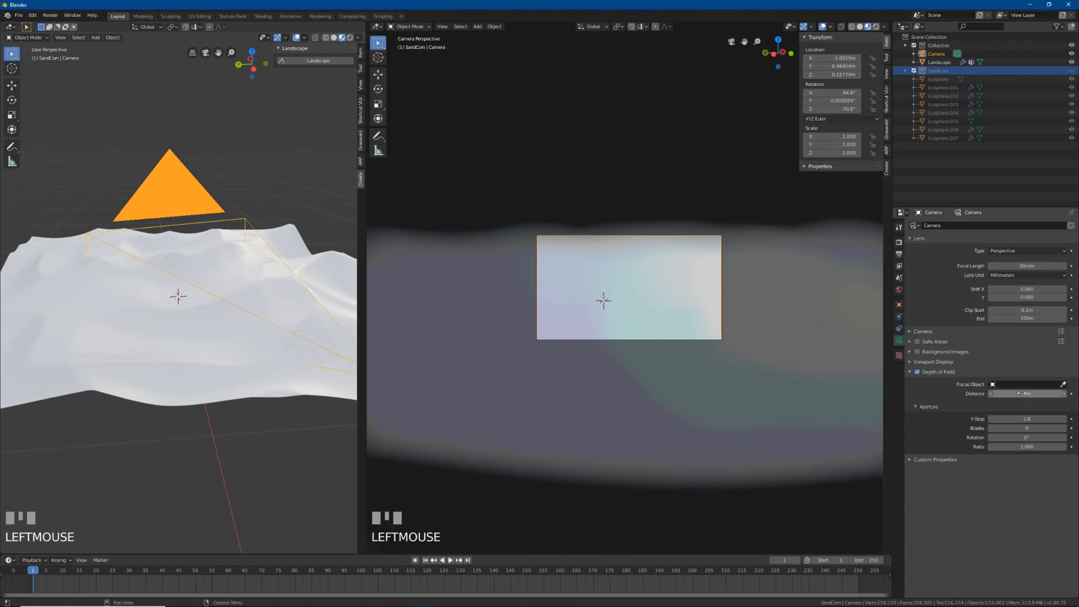
pyautogui.scroll(3, 733, 373)
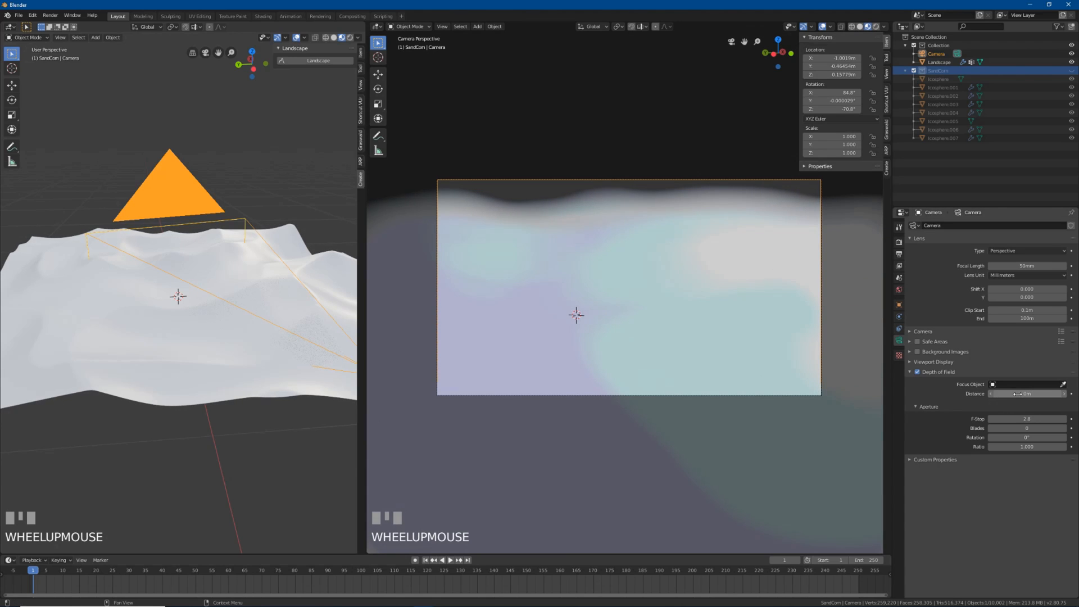
pyautogui.moveTo(1027, 393); pyautogui.dragTo(1078, 393)
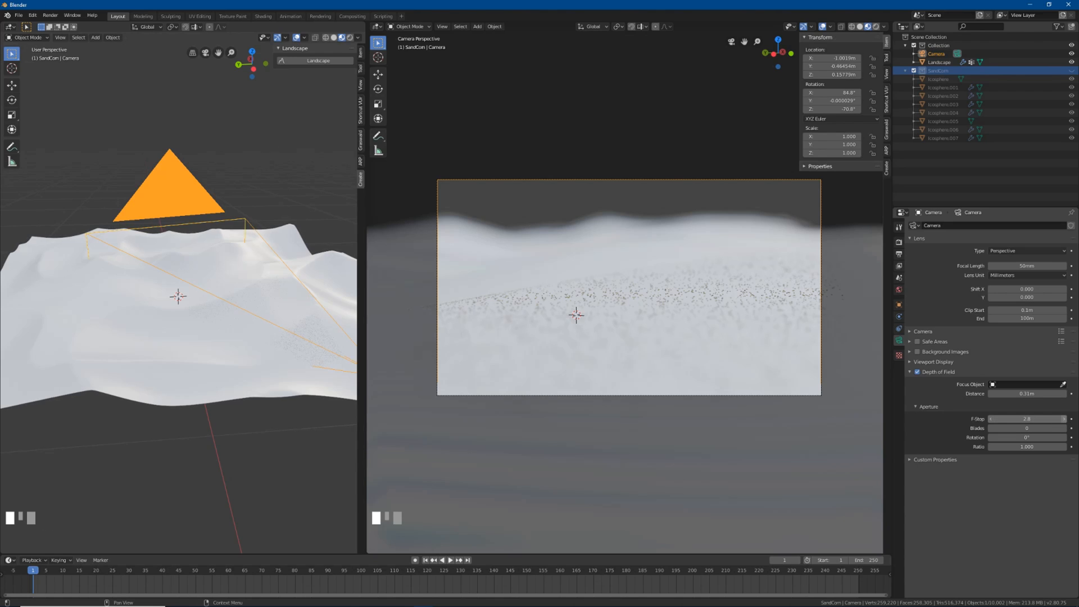
# Step: Raise the camera's aperture F-Stop to reduce the depth of field blur across the dunes
pyautogui.click(1065, 419)
pyautogui.click(1064, 419)
pyautogui.click(1064, 418)
pyautogui.click(1064, 419)
pyautogui.click(1065, 418)
pyautogui.click(1064, 419)
pyautogui.click(1064, 418)
pyautogui.moveTo(1031, 419); pyautogui.dragTo(1078, 418)
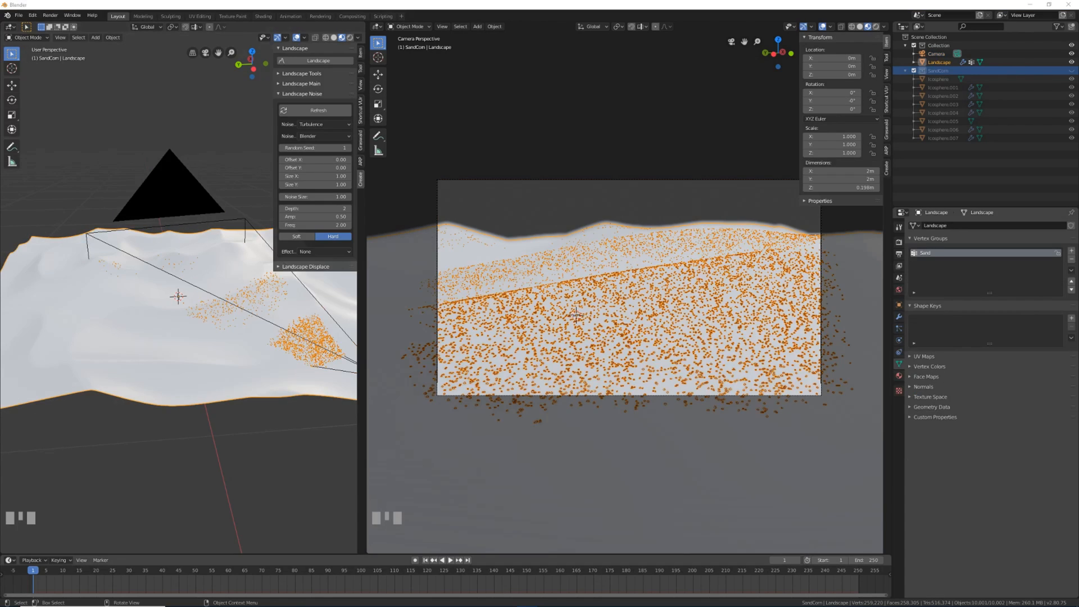
# Step: Use an Environment Texture as the world background color and load syferfontein_18d_clear_4k.hdr from the HDRI folder
pyautogui.click(932, 461)
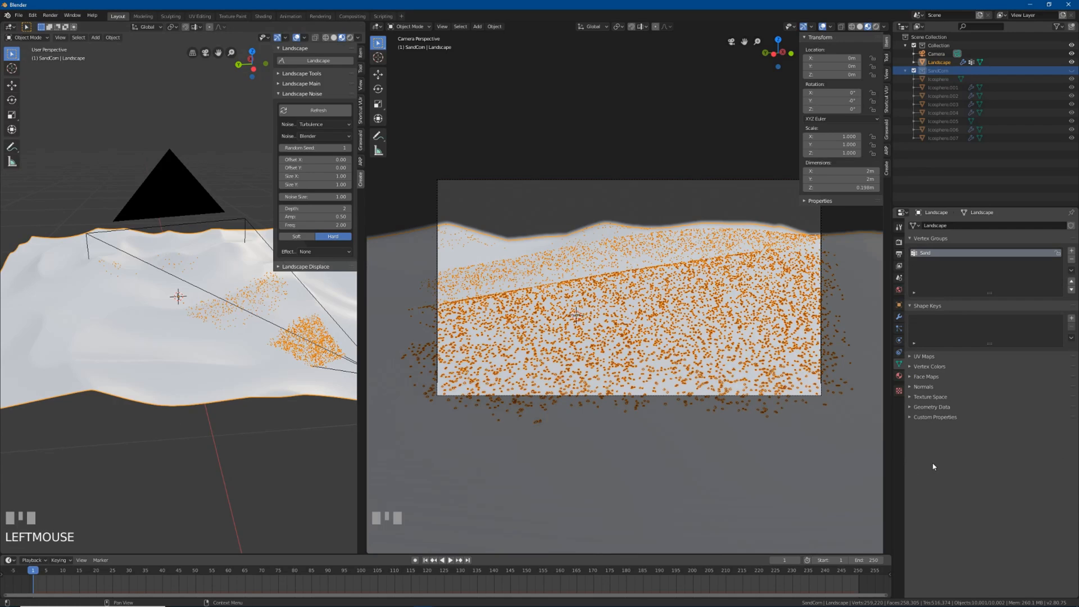
pyautogui.click(899, 289)
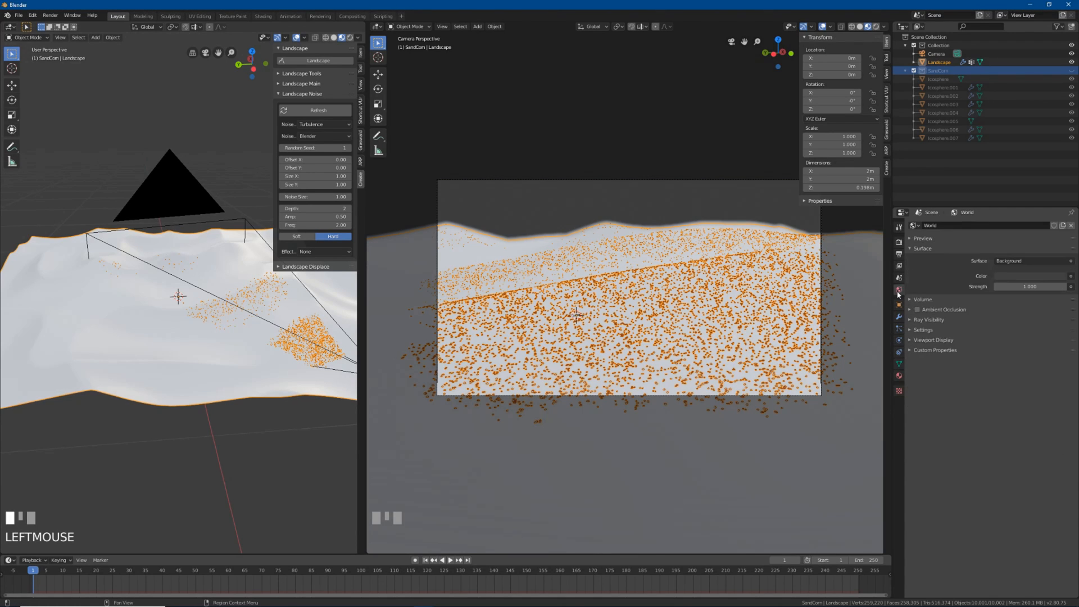
pyautogui.click(1071, 276)
pyautogui.click(922, 316)
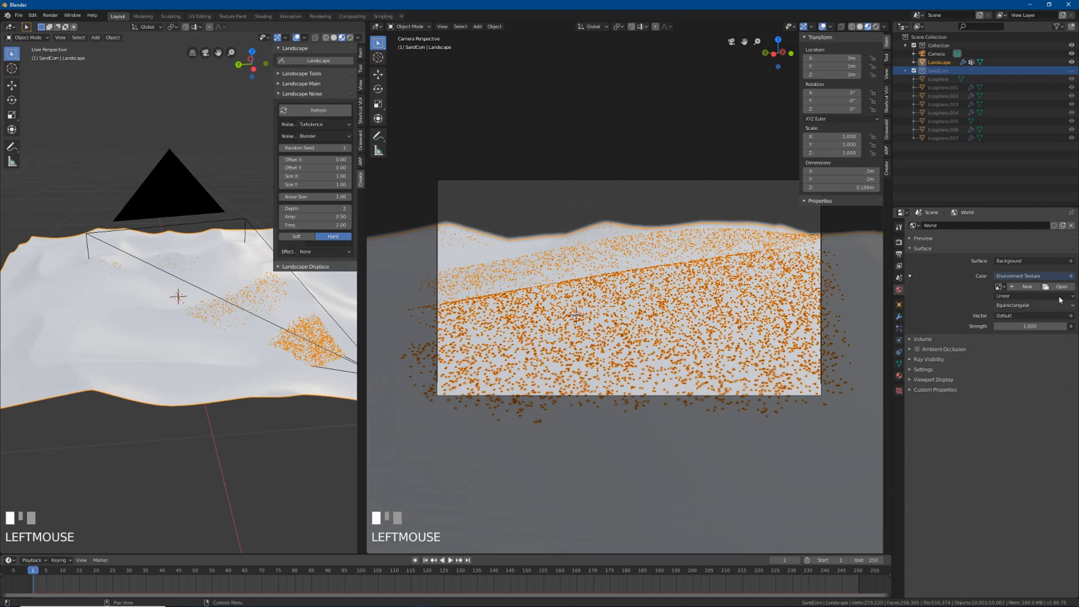
pyautogui.click(1037, 294)
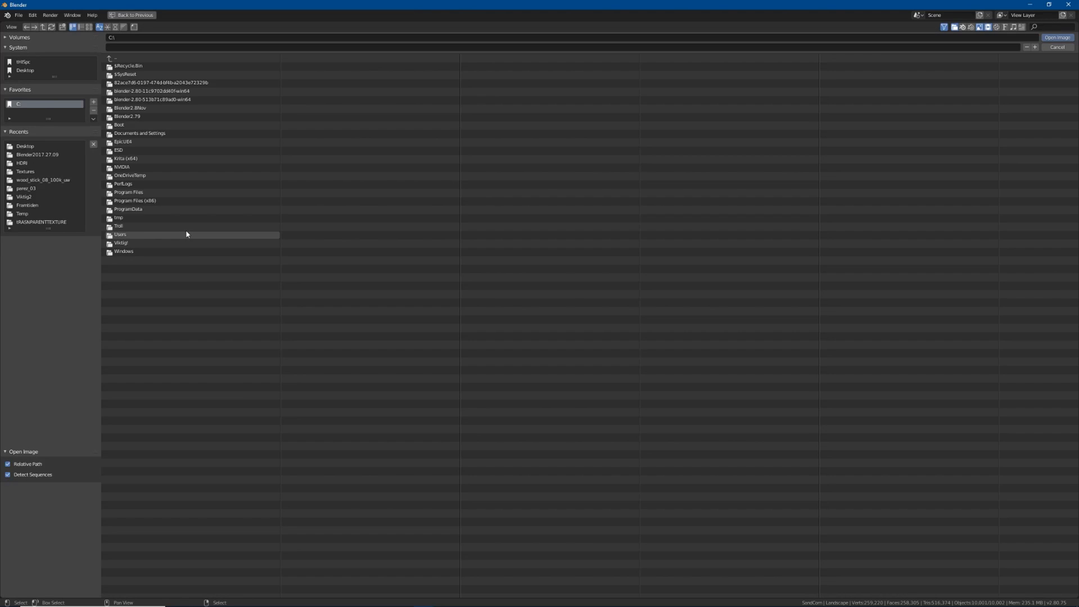
pyautogui.click(31, 164)
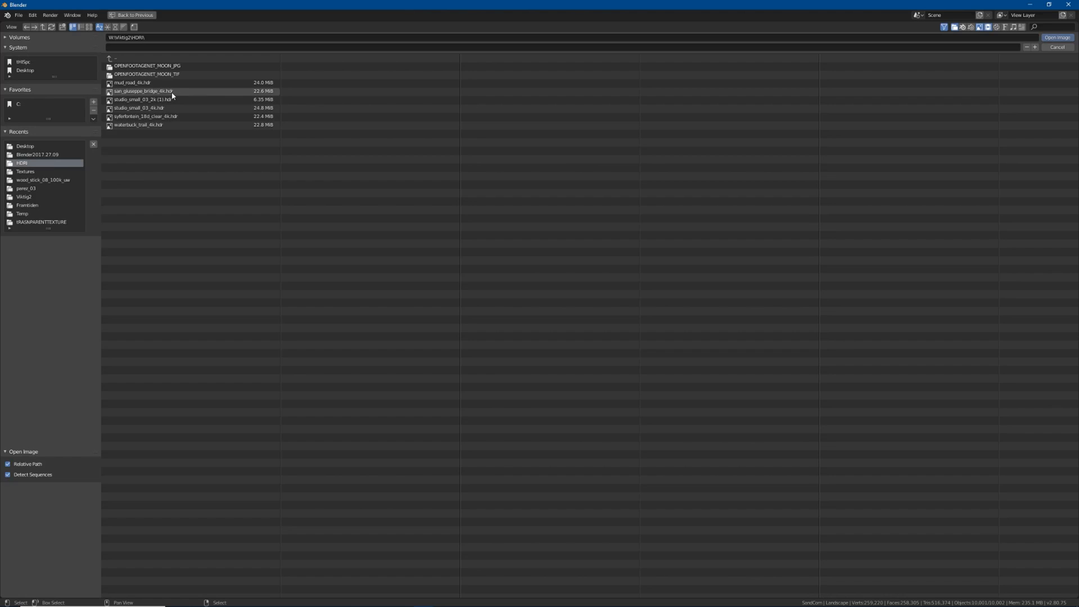
pyautogui.click(172, 116)
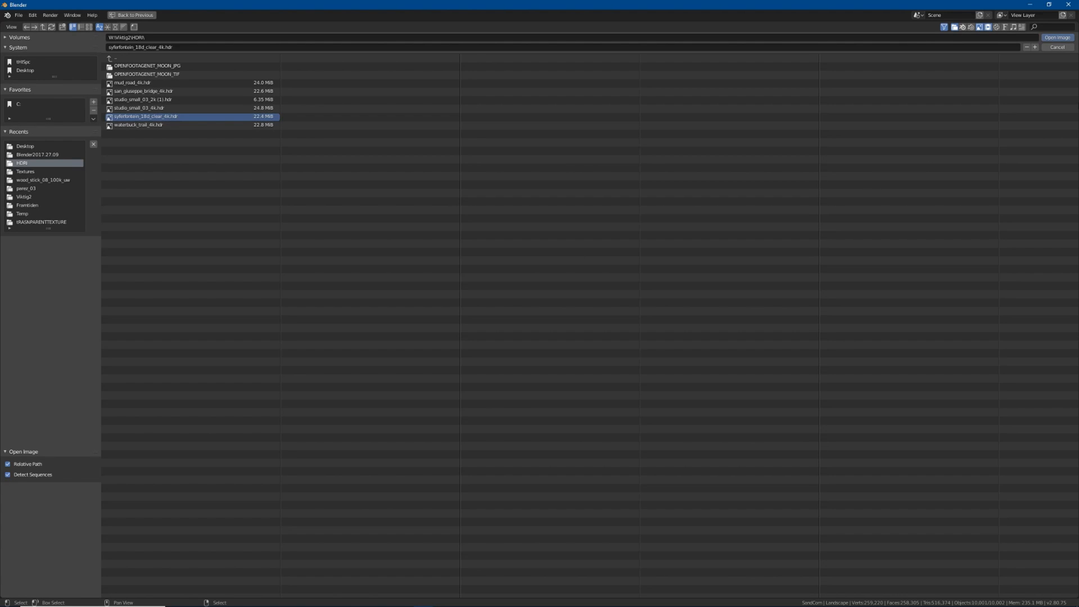
pyautogui.click(1048, 39)
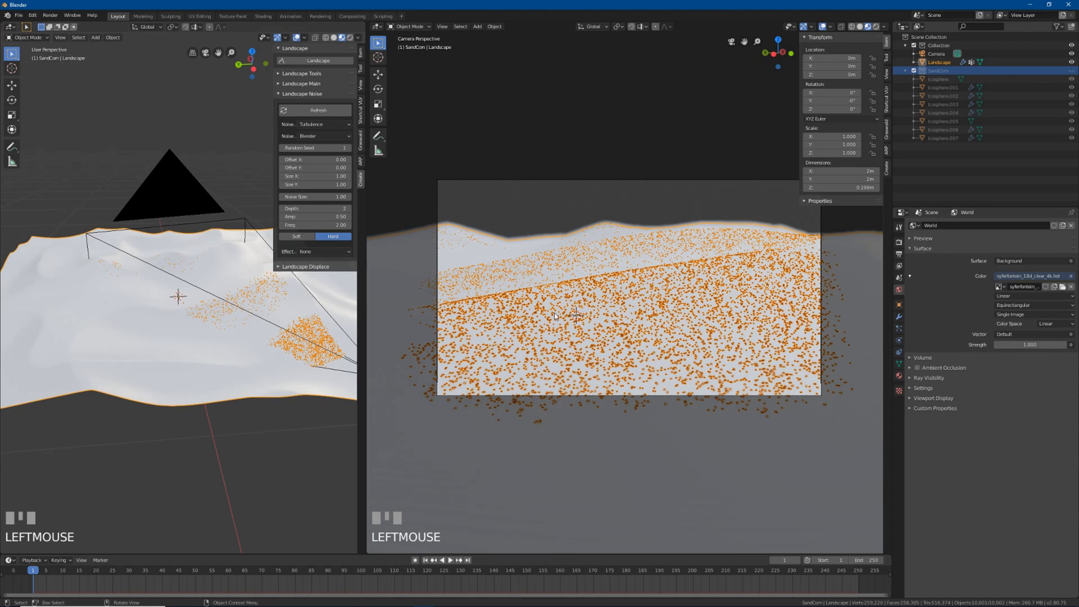
pyautogui.scroll(3, 559, 328)
pyautogui.scroll(-3, 562, 336)
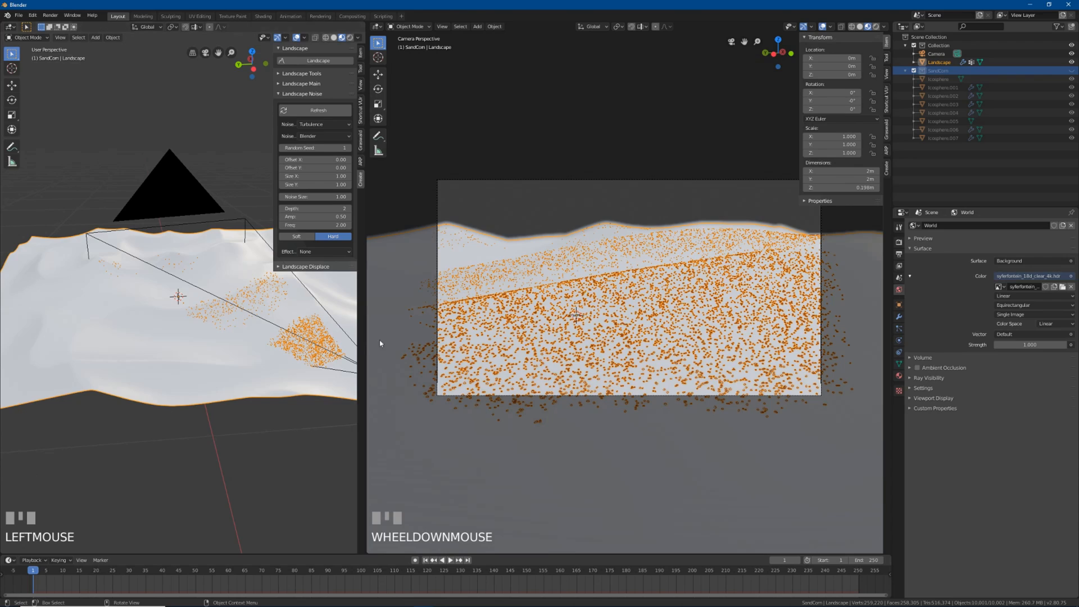
pyautogui.scroll(-3, 494, 329)
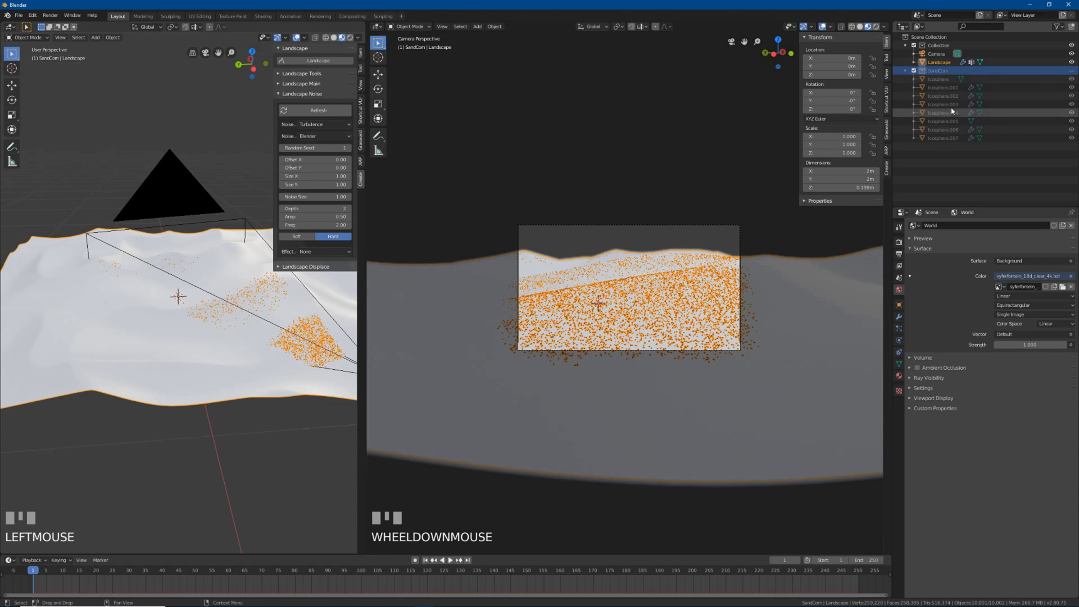